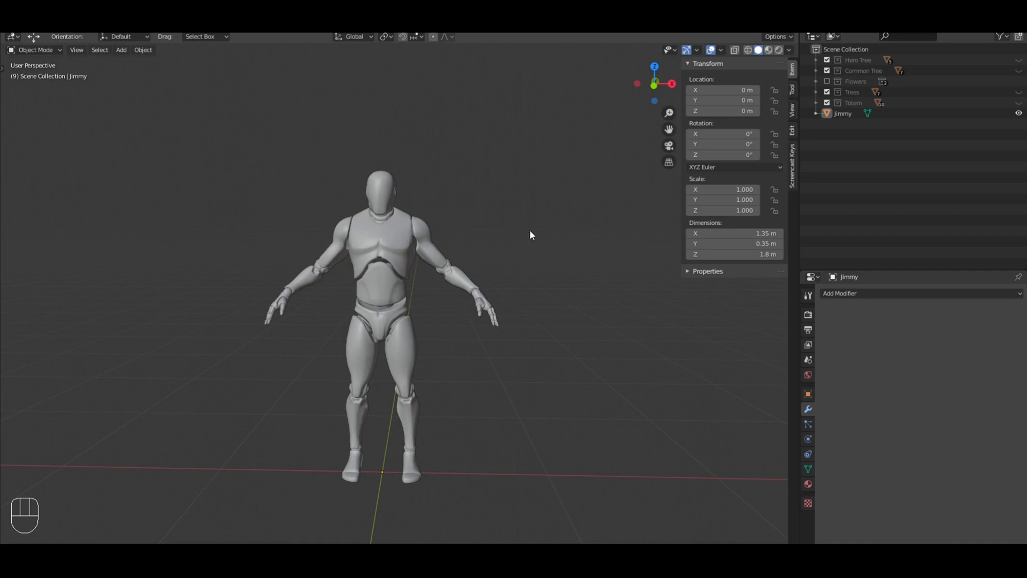
Examine the humanoid mannequin from several angles
click(366, 322)
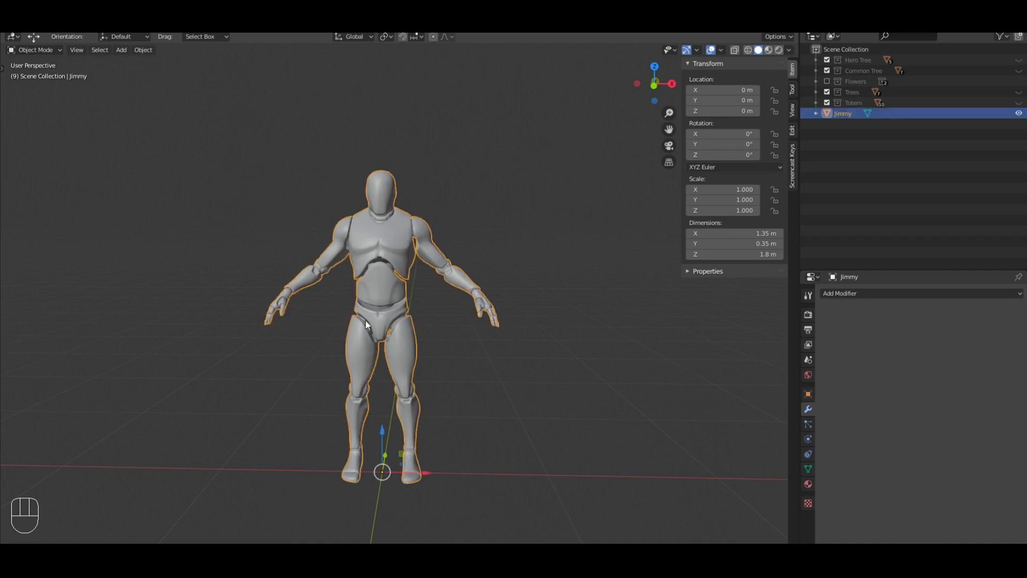
key(a)
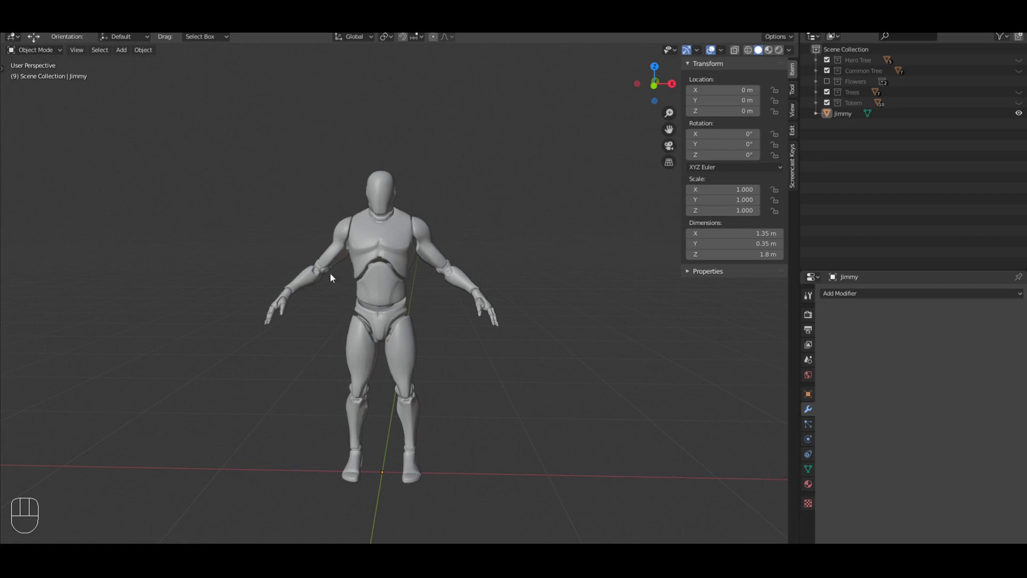
click(352, 284)
middle_drag(393, 279, 364, 172)
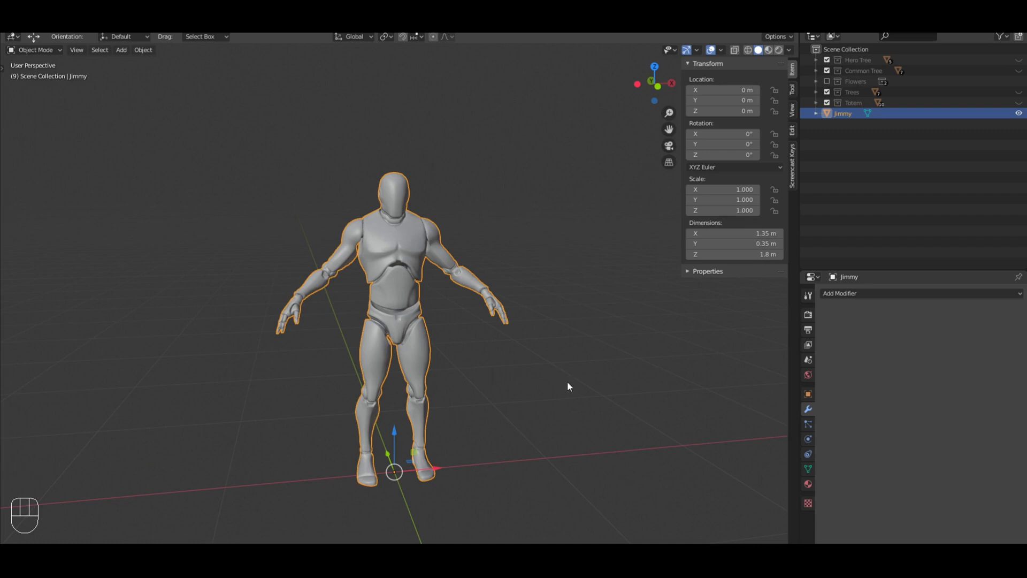
middle_drag(544, 323, 374, 229)
key(a)
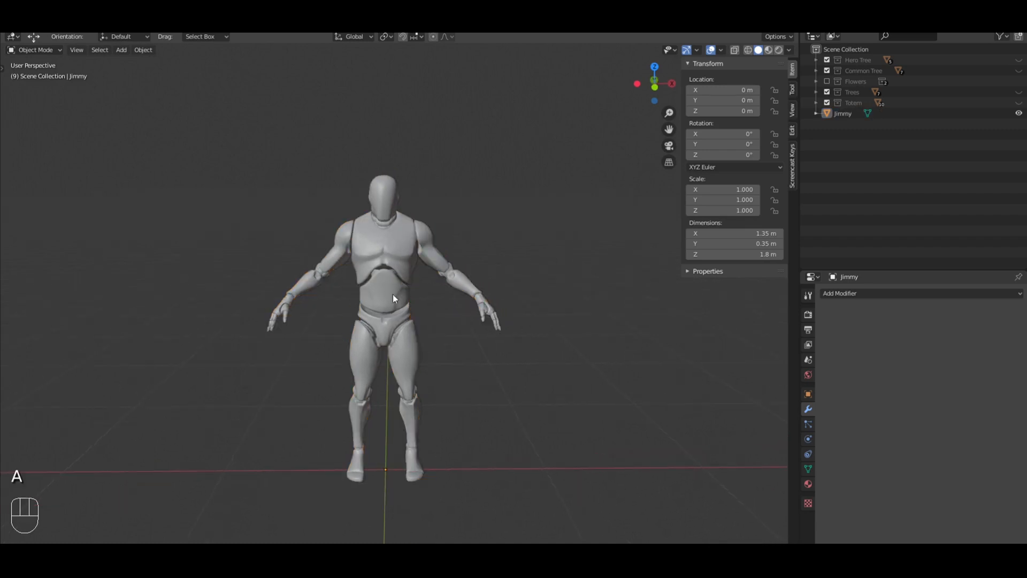
middle_drag(423, 287, 352, 262)
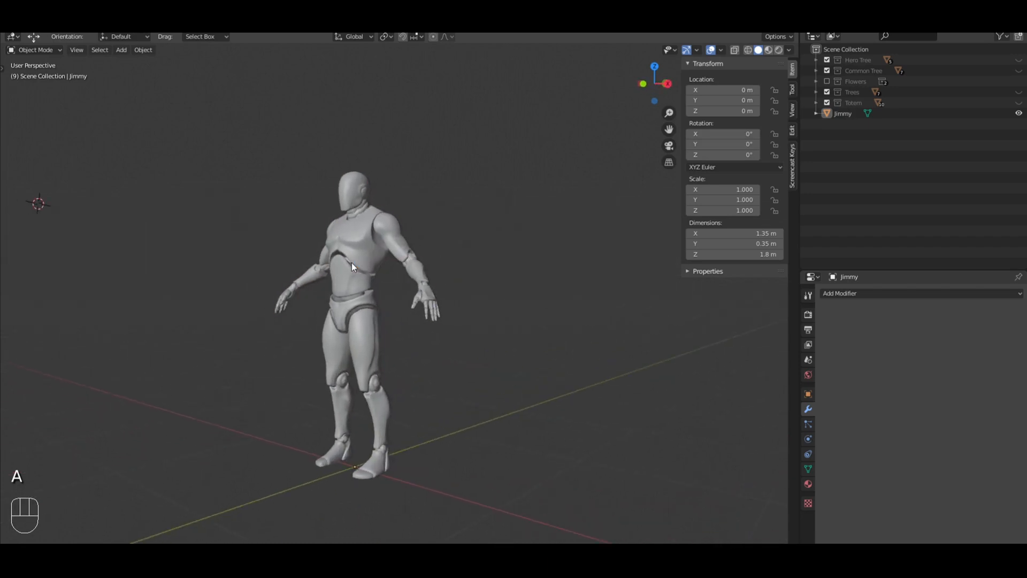
click(358, 280)
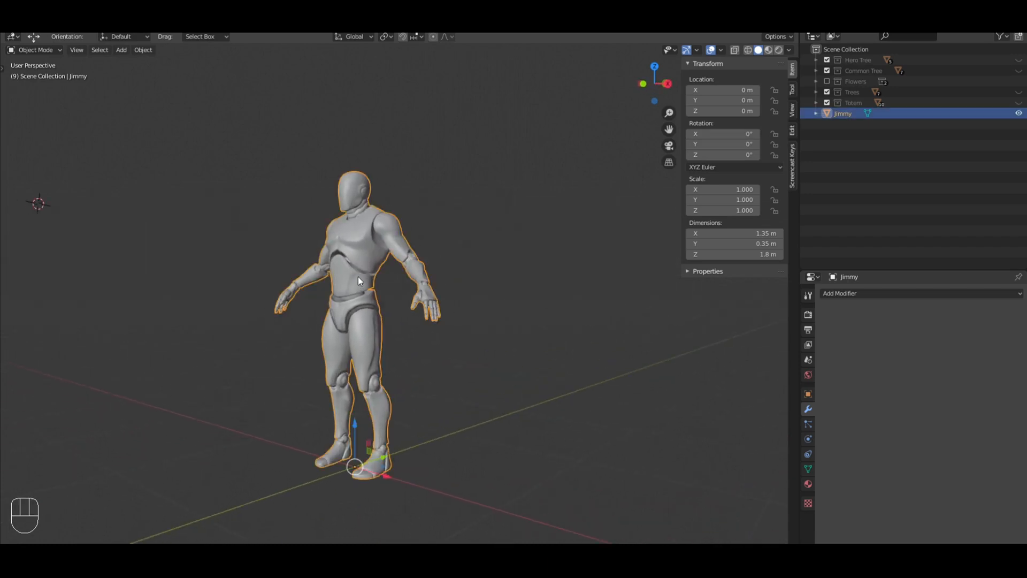
key(a)
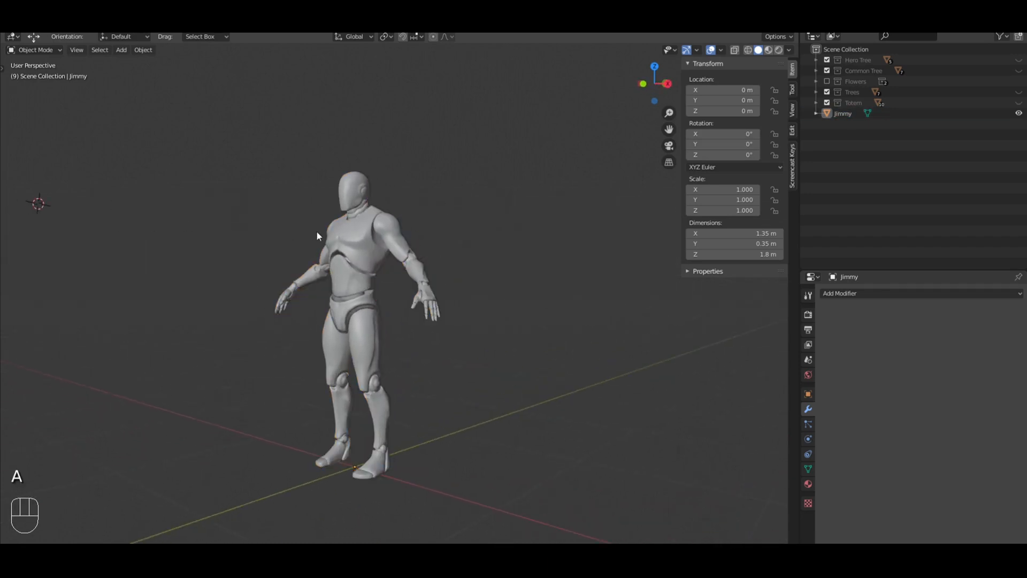
Move the mannequin about 2 m along the positive X axis, away from the world origin, in front view
middle_drag(317, 232, 368, 242)
scroll(419, 267, down, 3)
key(KP_1)
shift+middle_drag(426, 266, 432, 298)
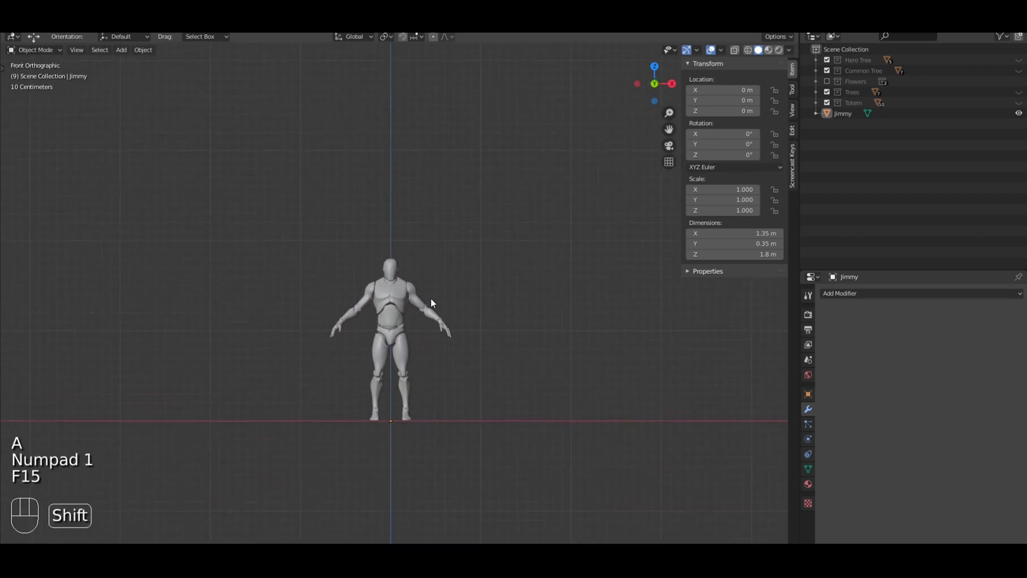
scroll(396, 312, up, 5)
click(394, 307)
scroll(417, 297, down, 4)
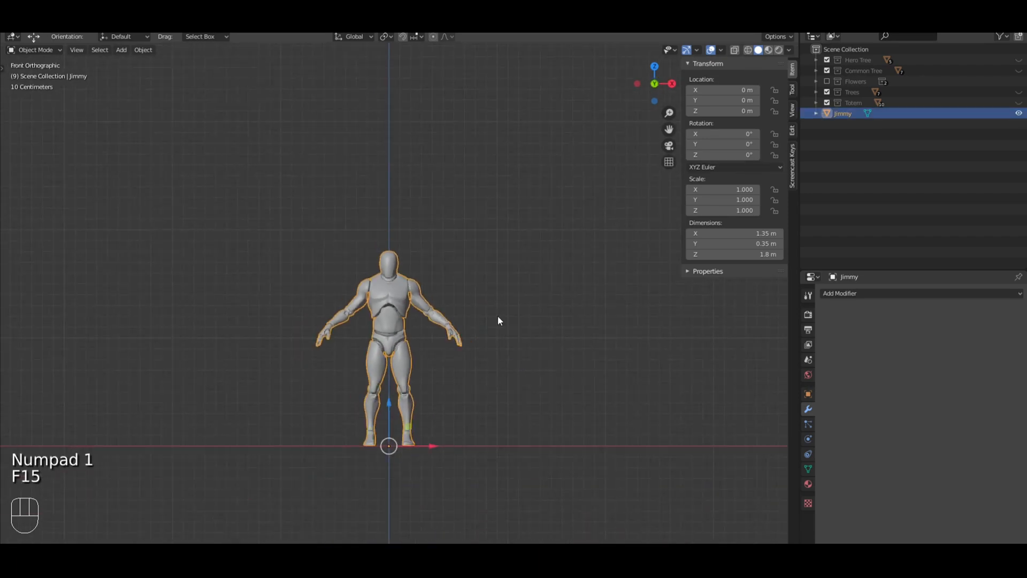
drag(430, 446, 645, 440)
shift+middle_drag(661, 289, 545, 281)
key(a)
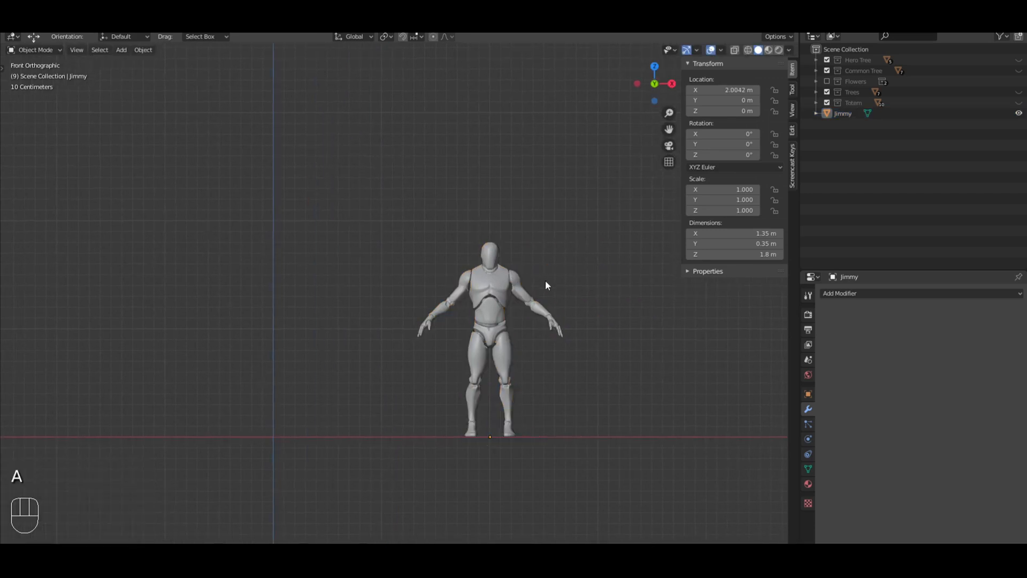
Add a 2 m cube beside the mannequin, rest it on the ground line and shift it farther along X
key(a)
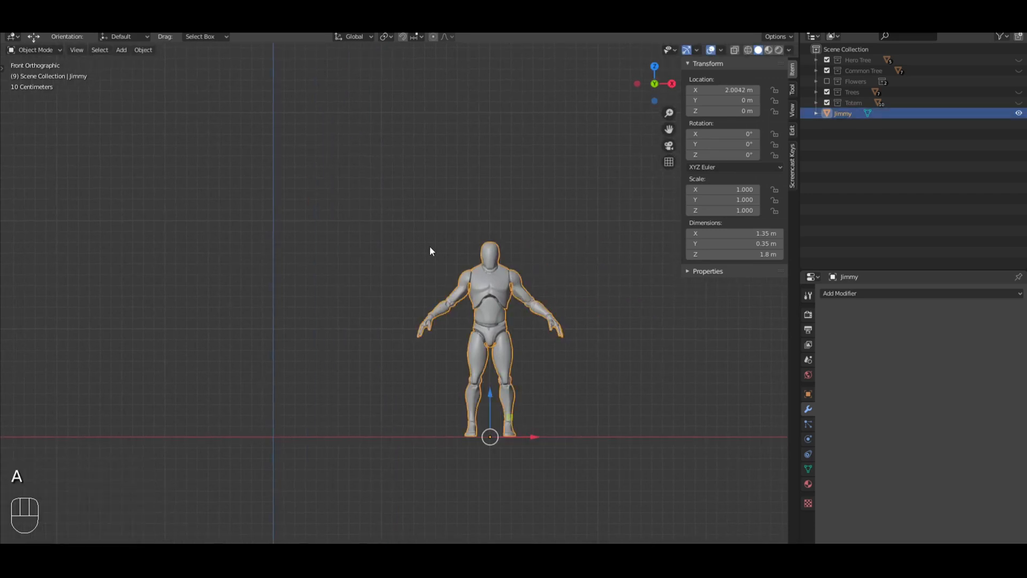
shift+middle_drag(523, 270, 375, 261)
click(457, 285)
key(a)
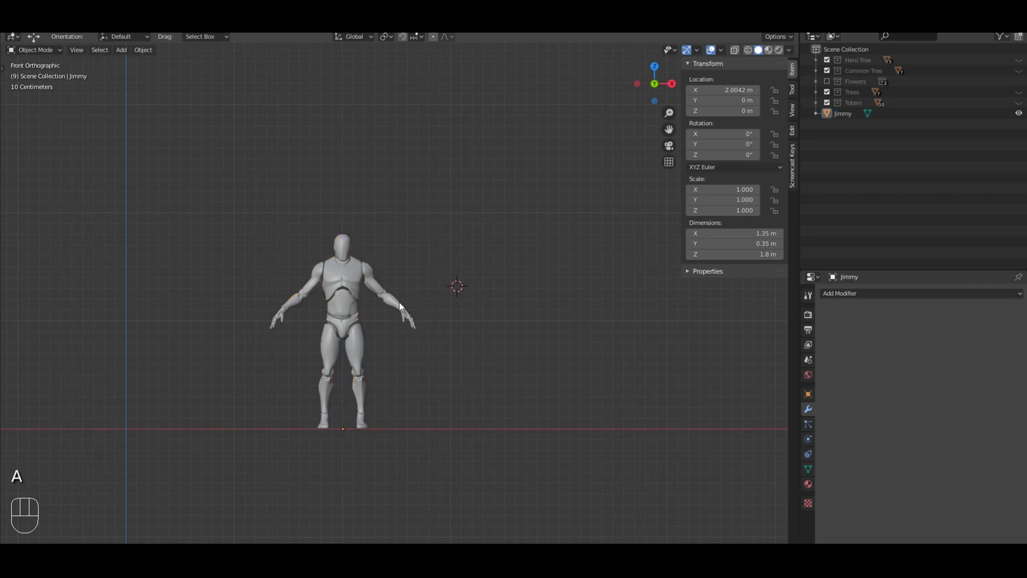
click(121, 49)
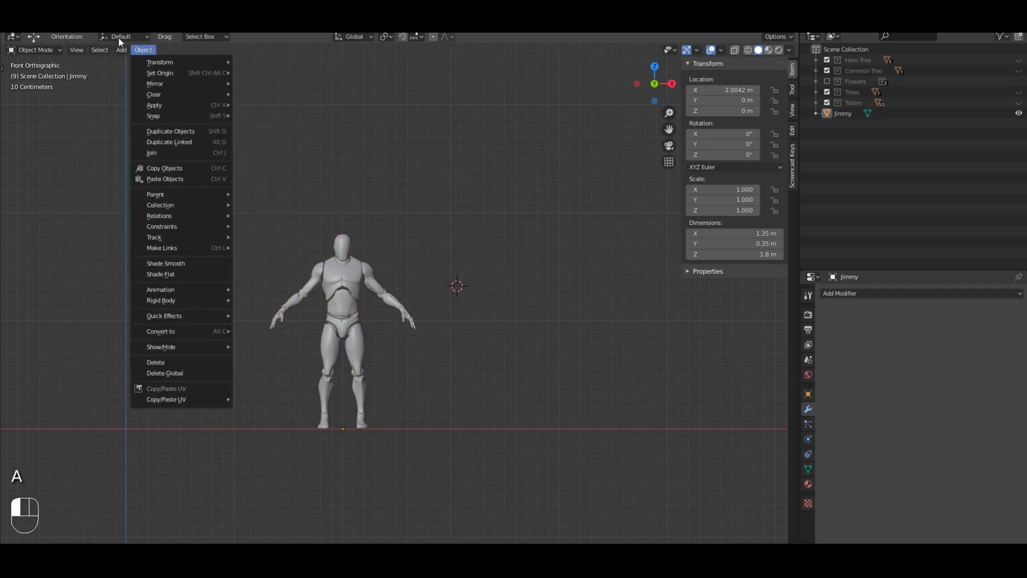
click(122, 50)
click(225, 71)
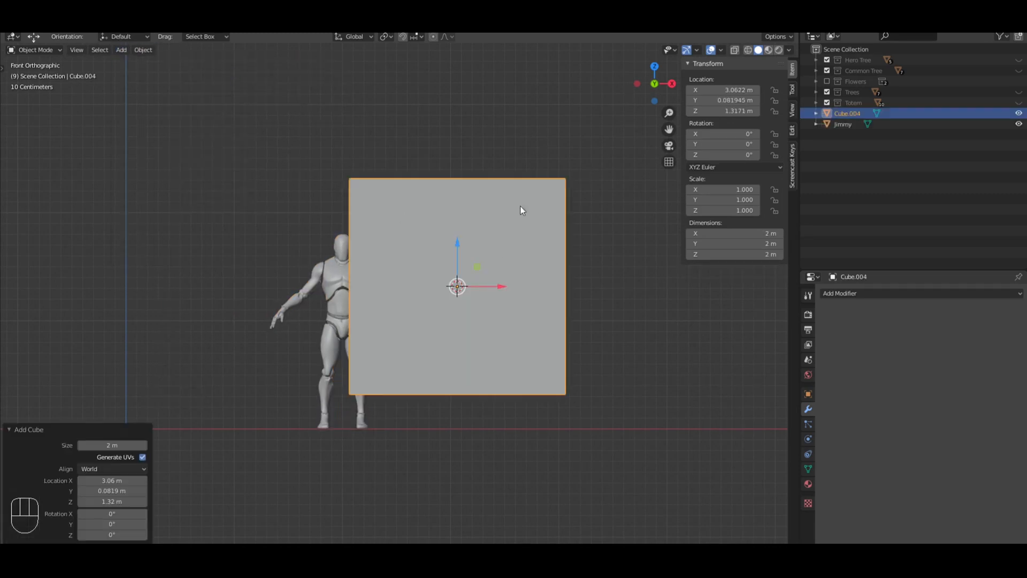
drag(452, 249, 451, 284)
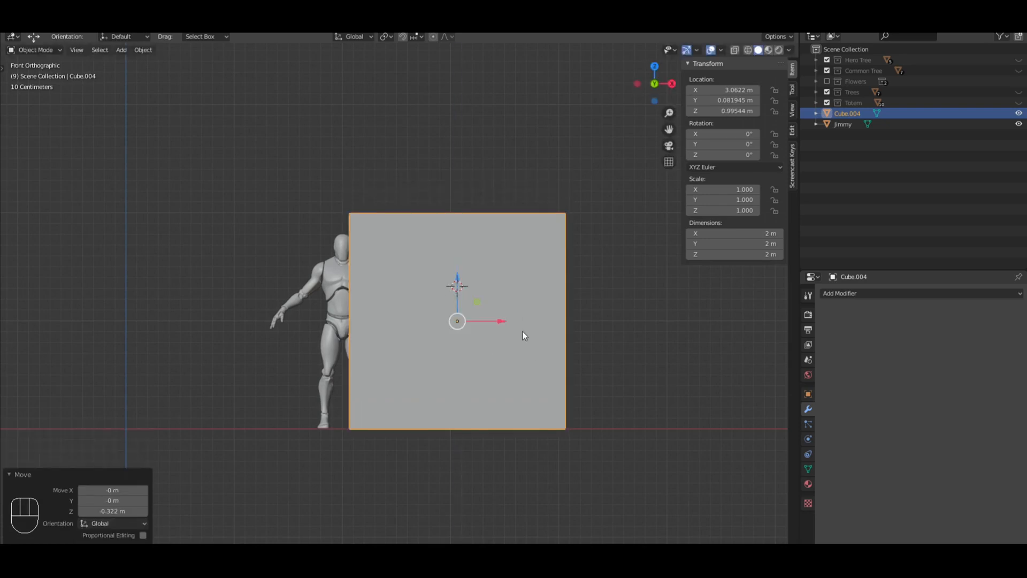
drag(502, 321, 549, 321)
Lower the cube's top face to the mannequin's head height, making the cube 1.8 m tall
key(Tab)
key(ctrl+Tab)
click(478, 244)
key(z)
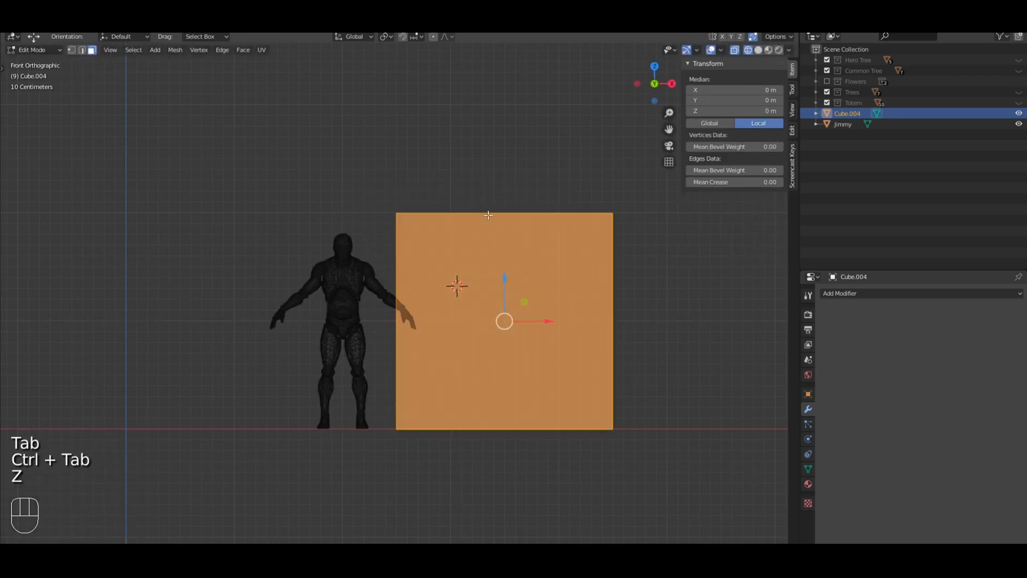
click(489, 213)
key(z)
drag(504, 196, 507, 196)
key(Tab)
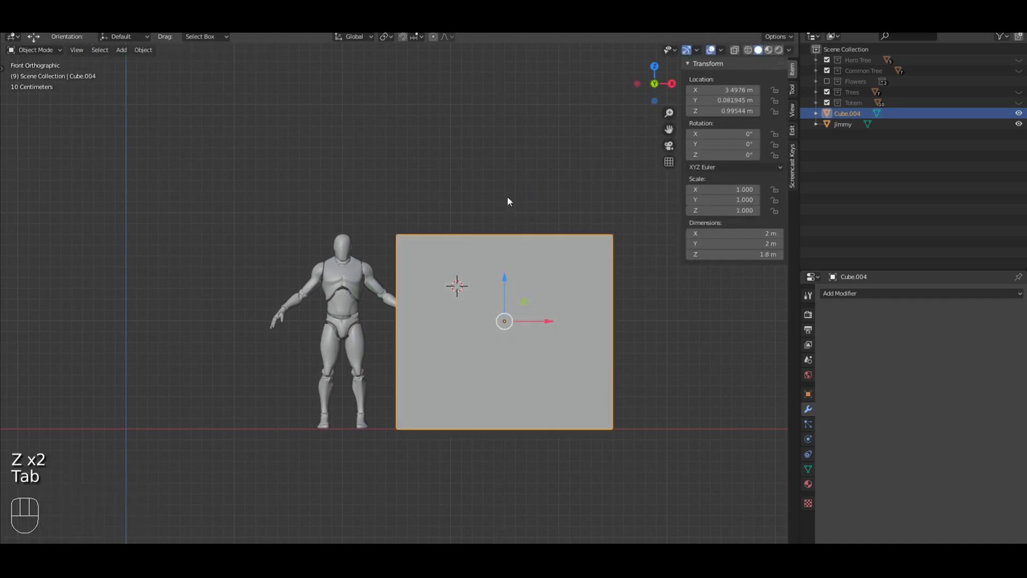
Compare the cube with the mannequin and delete the cube
click(370, 268)
click(479, 269)
click(363, 266)
click(468, 266)
key(a)
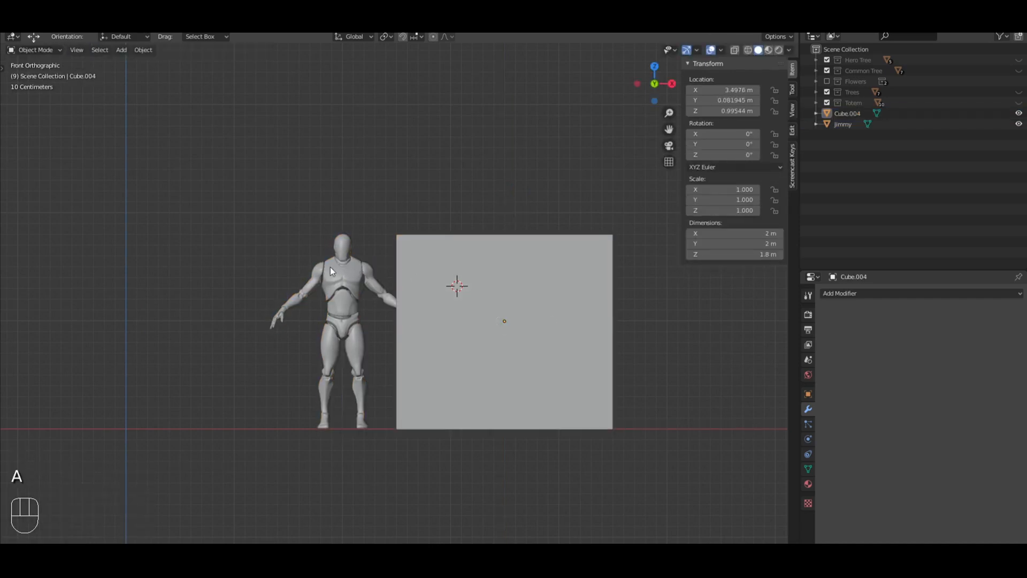
click(448, 266)
key(Delete)
Add a 2 m mesh plane near the world origin, beside the mannequin
click(335, 273)
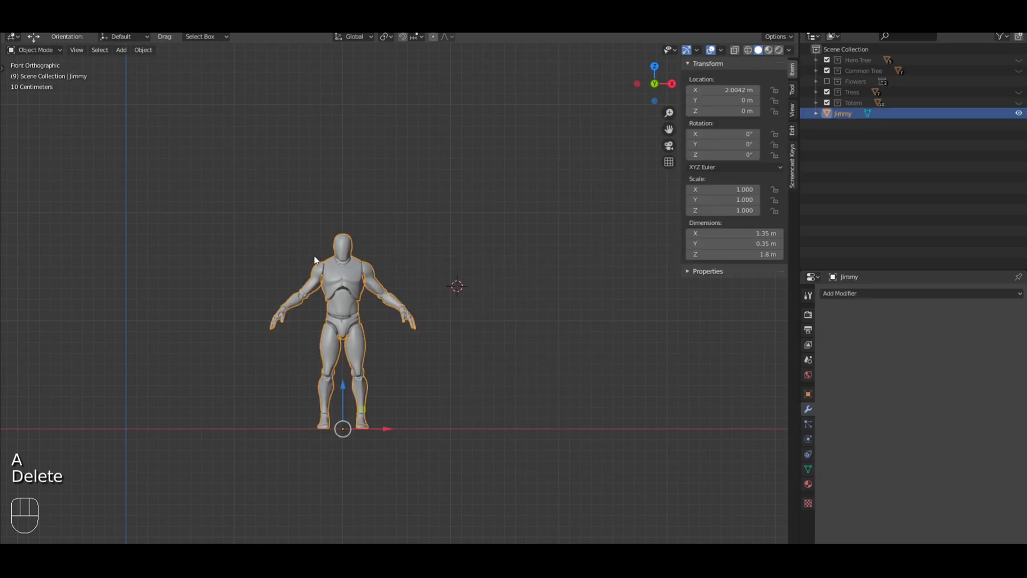
shift+middle_drag(314, 256, 504, 302)
shift+middle_drag(513, 247, 539, 195)
middle_drag(511, 259, 506, 222)
key(a)
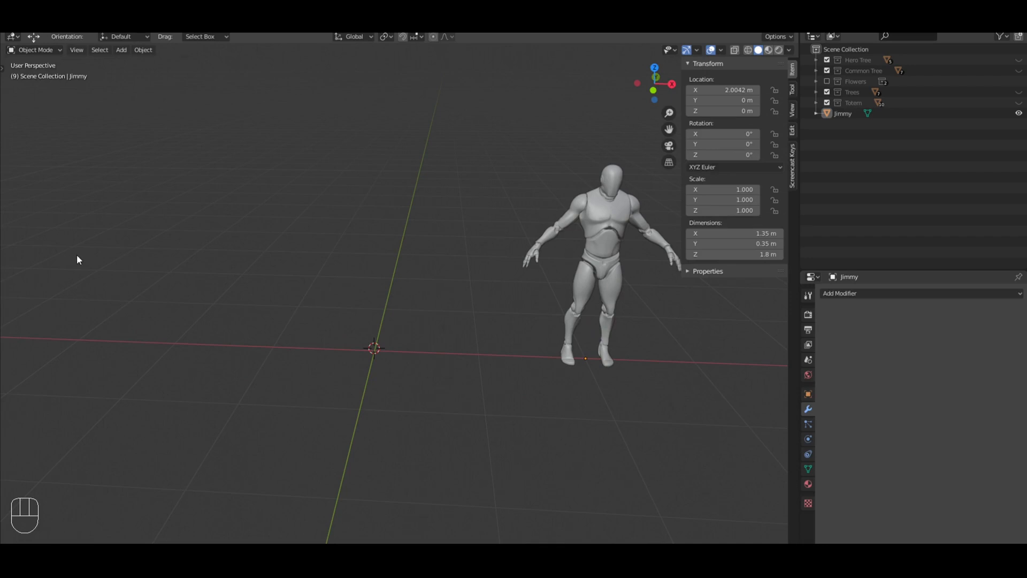
click(120, 49)
mouse_move(126, 65)
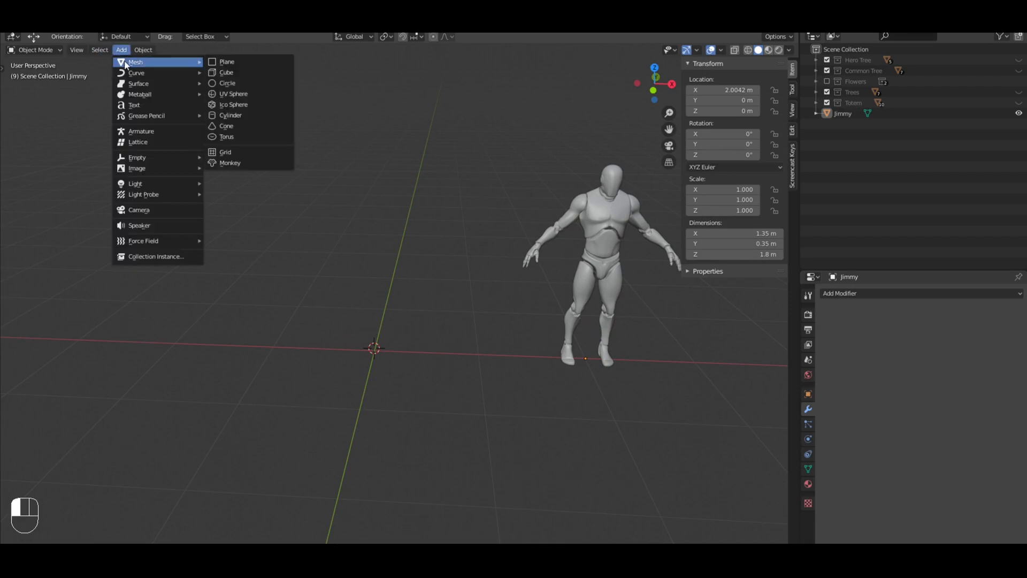
click(237, 61)
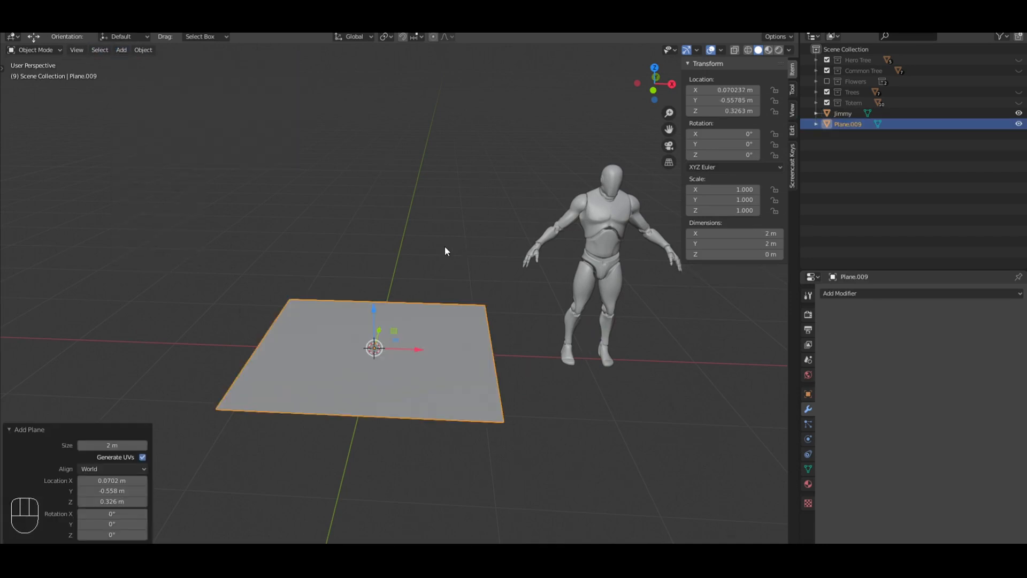
key(Tab)
key(Tab)
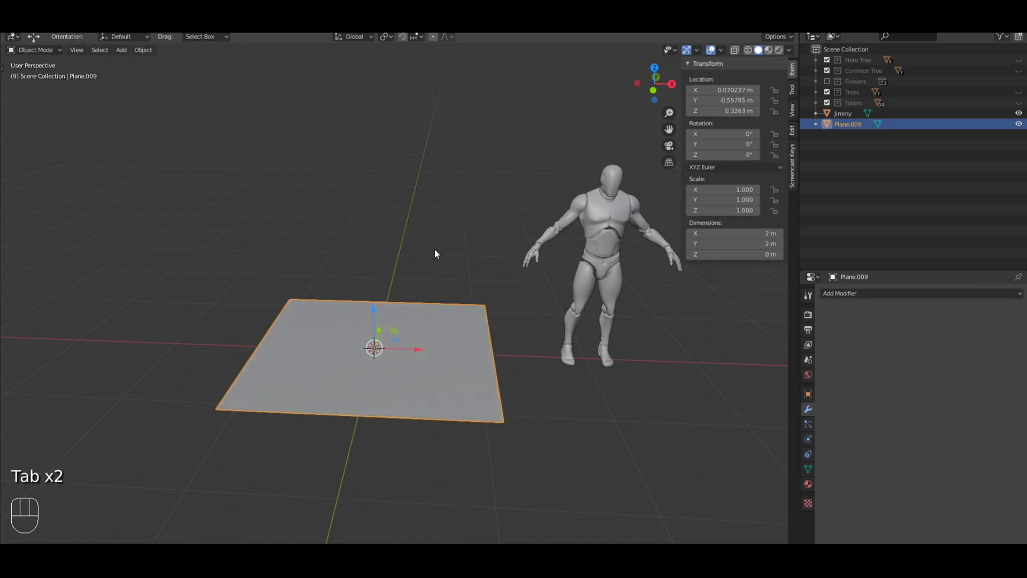
click(121, 50)
mouse_move(130, 64)
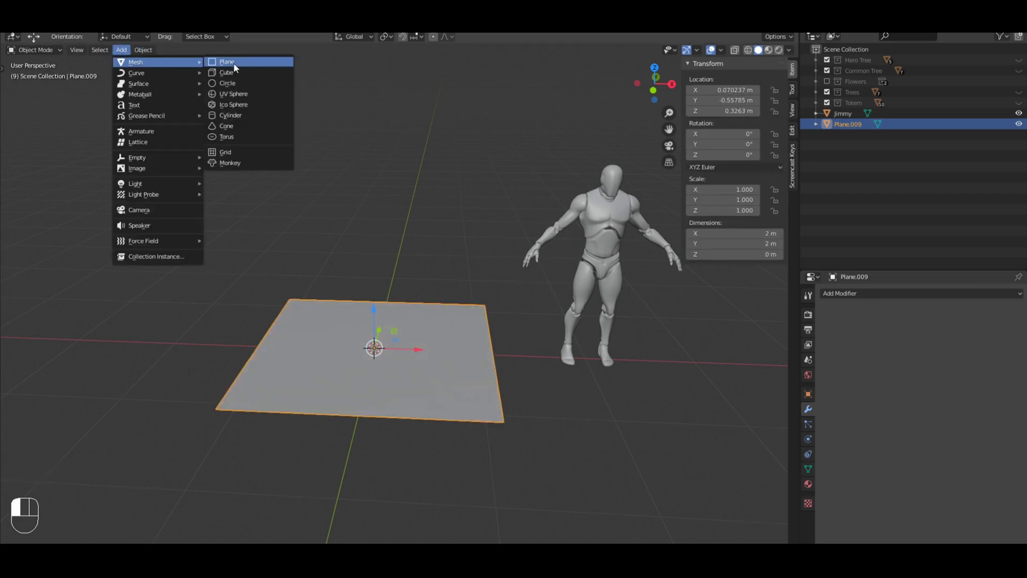
Merge all of the plane's vertices at their center in Edit Mode
key(Tab)
key(ctrl+Tab)
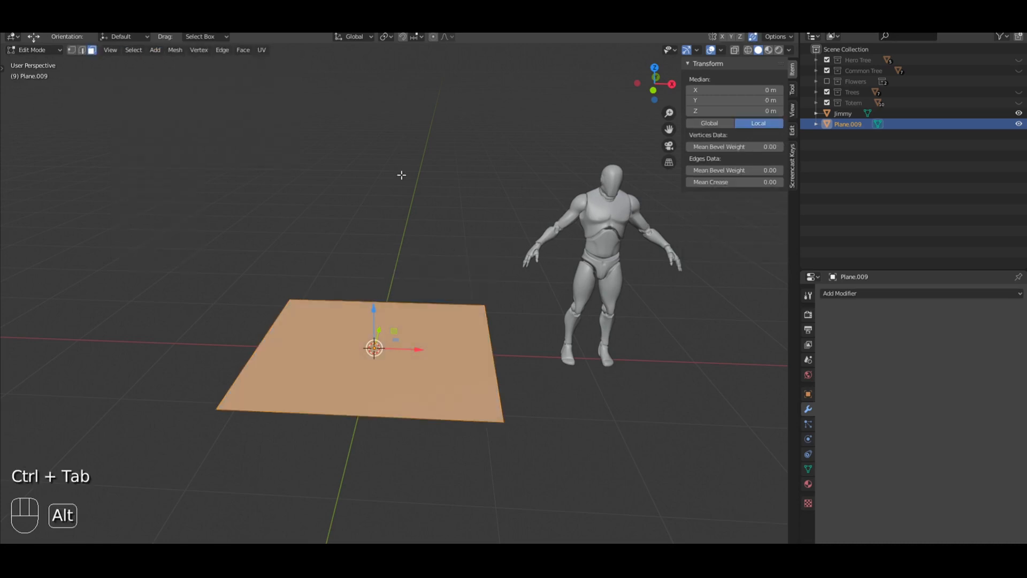
key(alt+m)
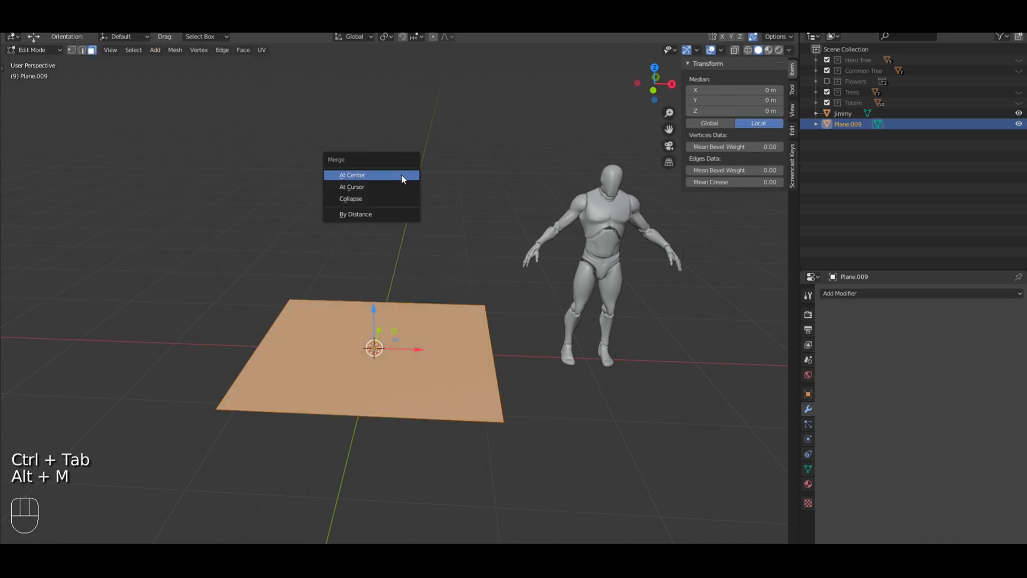
click(361, 179)
Switch to vertex selection, box-select the merged vertex and return to Object Mode
key(ctrl+Tab)
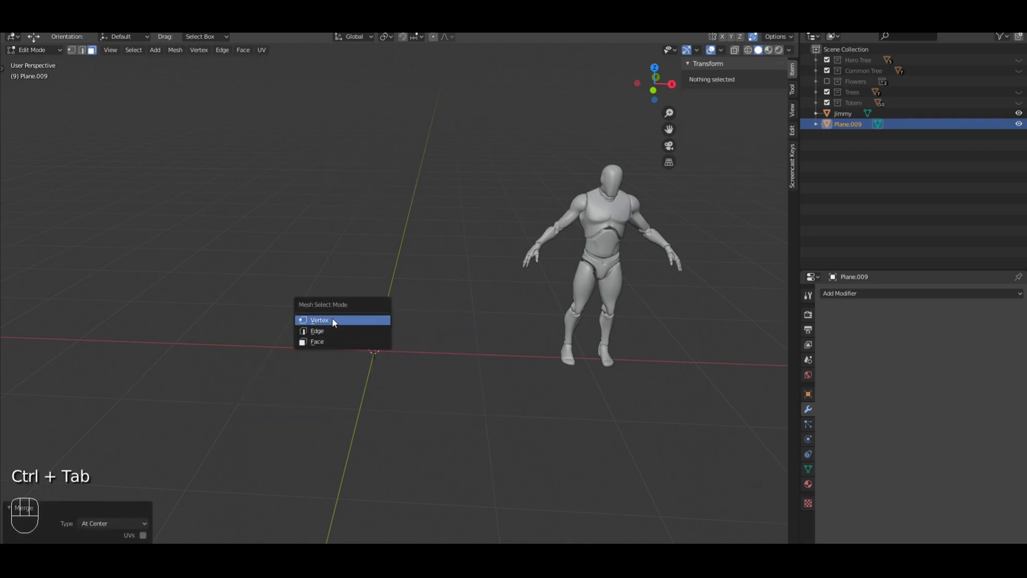
click(333, 322)
key(a)
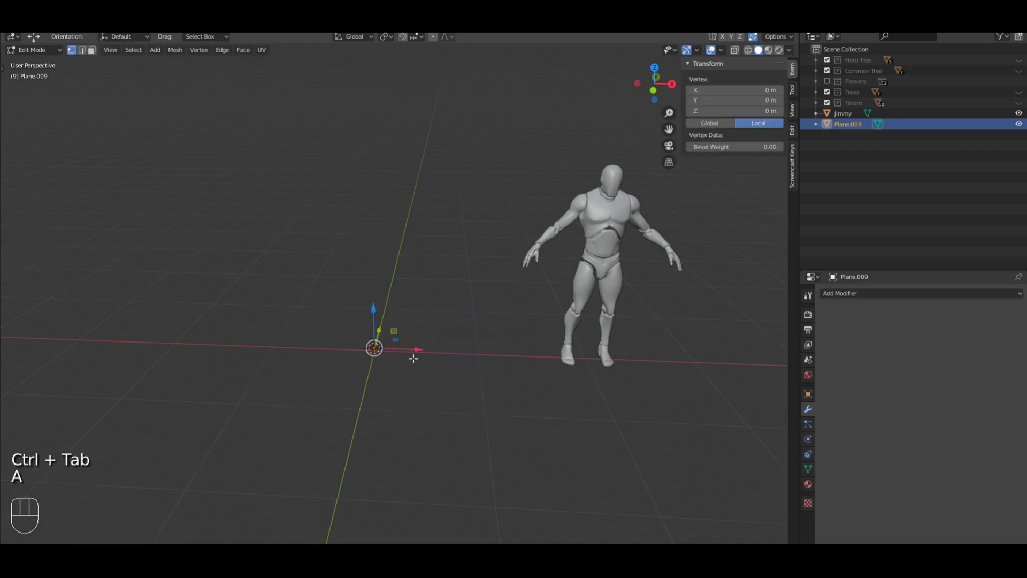
key(a)
key(b)
drag(416, 369, 348, 310)
key(a)
key(b)
drag(409, 374, 300, 300)
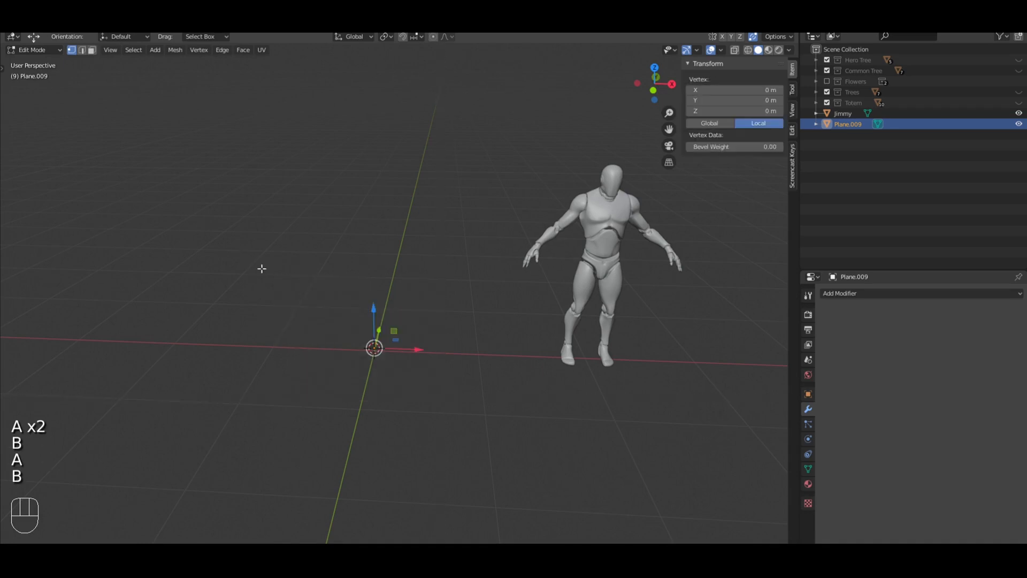
key(Tab)
Try to move the single-vertex object along the Y axis and undo the move
key(a)
key(F15)
click(377, 347)
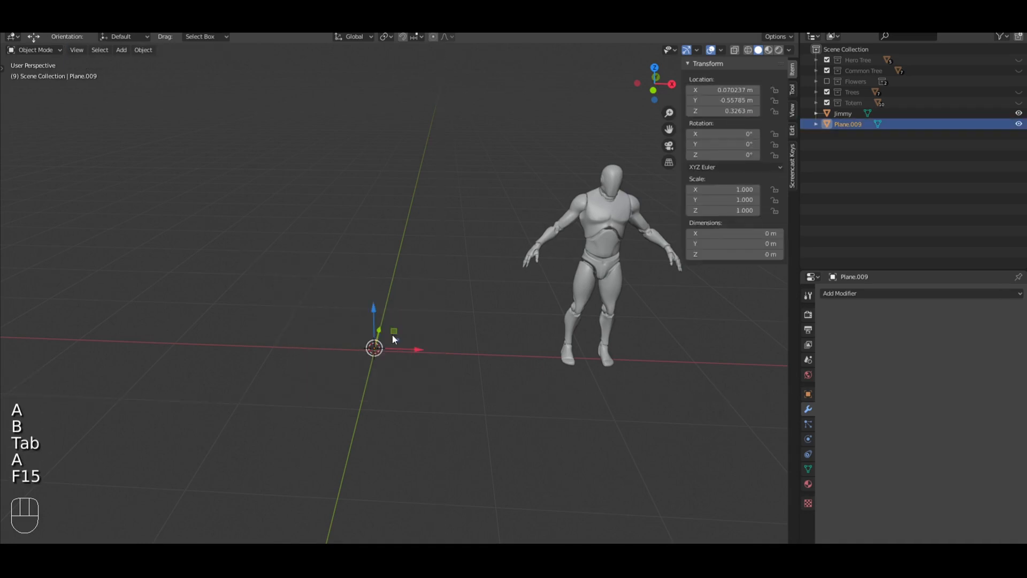
click(359, 321)
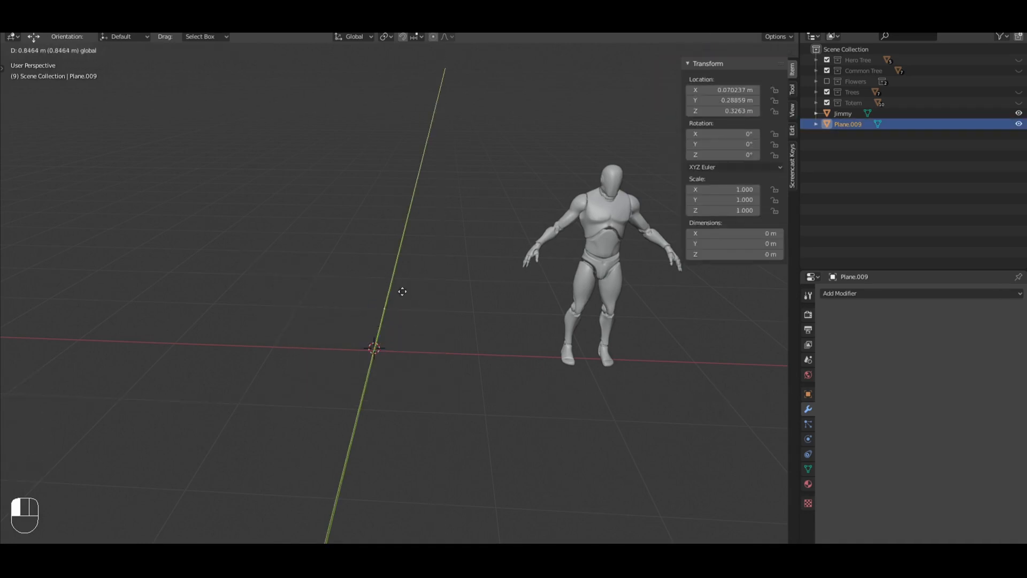
key(ctrl+z)
Set the single-vertex object's X, Y and Z location to 0 m and deselect it
click(722, 90)
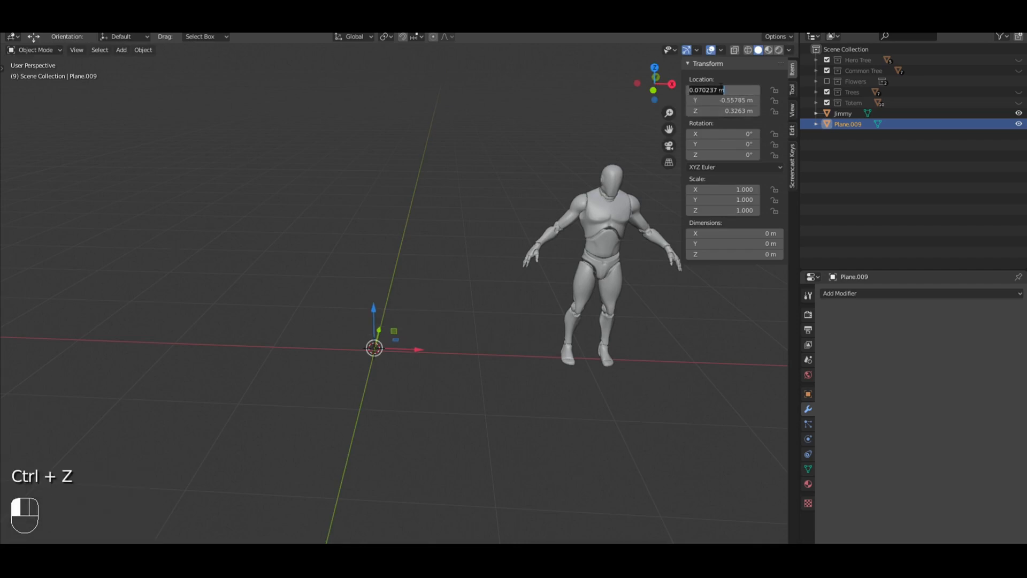
text(0)
key(Tab)
text(0)
key(Tab)
text(0)
key(Return)
key(a)
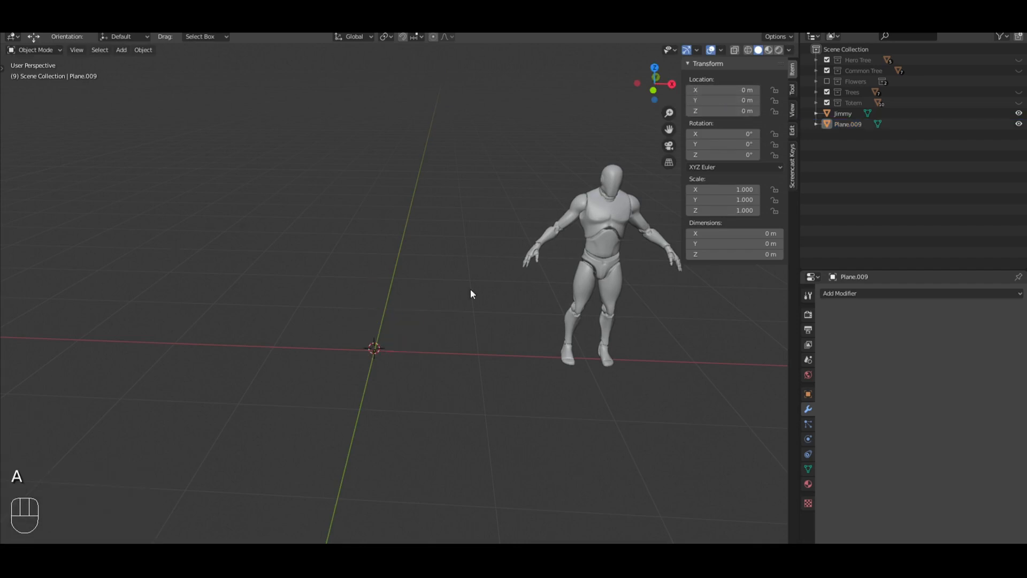
Move the 3D cursor off the world origin, select the single-vertex object and enter Edit Mode
mouse_move(470, 294)
middle_down()
mouse_move(437, 362)
mouse_move(465, 286)
middle_up()
shift+right_click(464, 285)
click(381, 338)
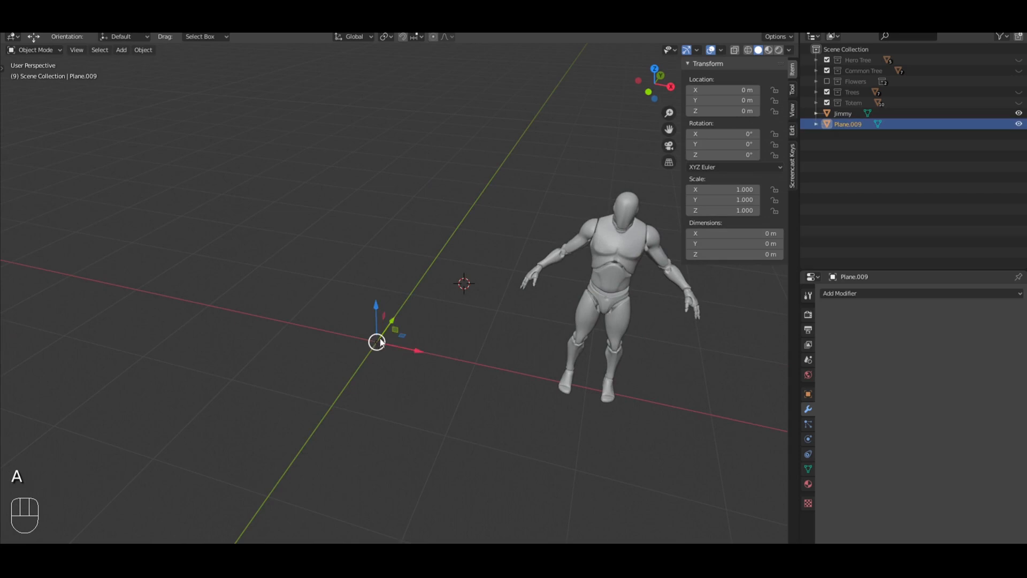
key(Tab)
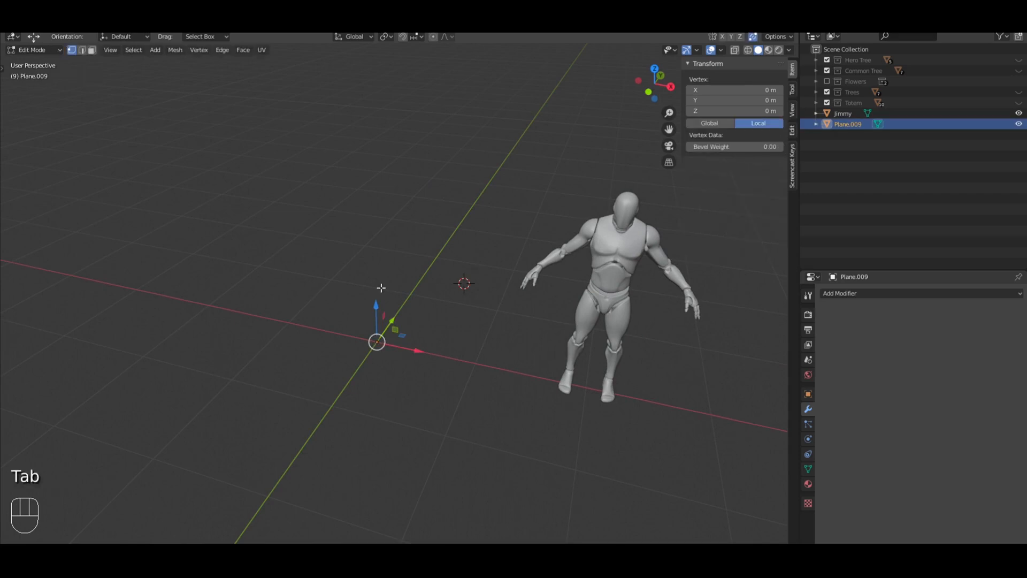
key(ctrl+Tab)
middle_drag(471, 382, 465, 335)
scroll(467, 338, up, 3)
key(Tab)
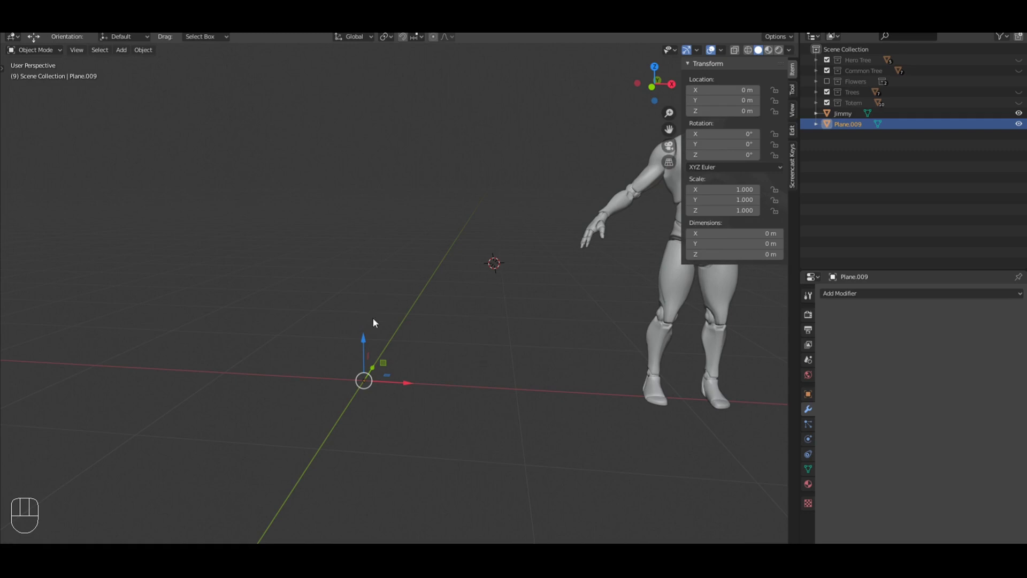
key(Tab)
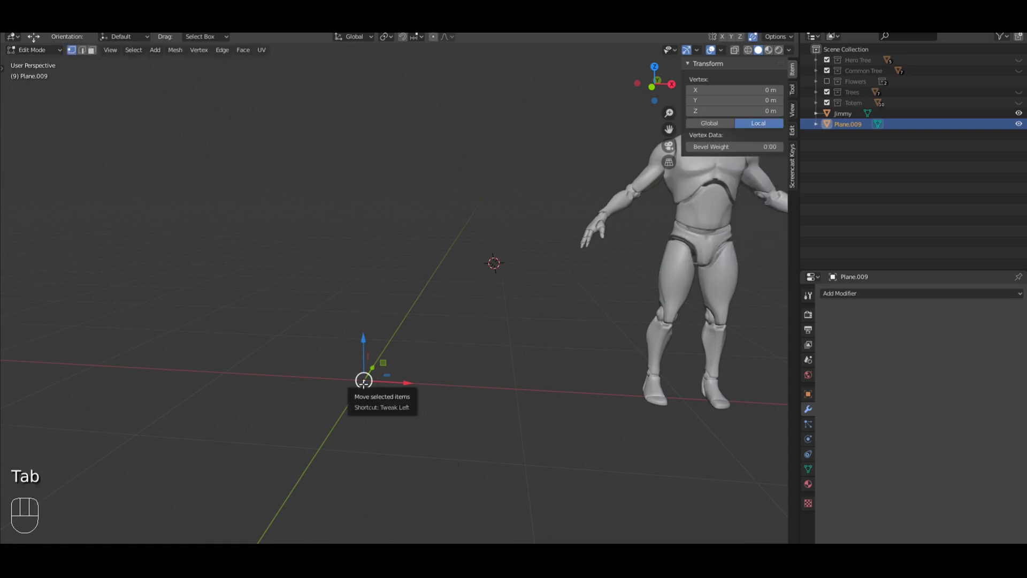
Box-select the object's only vertex at the world origin in vertex selection mode
key(ctrl+Tab)
key(a)
key(b)
drag(398, 403, 279, 325)
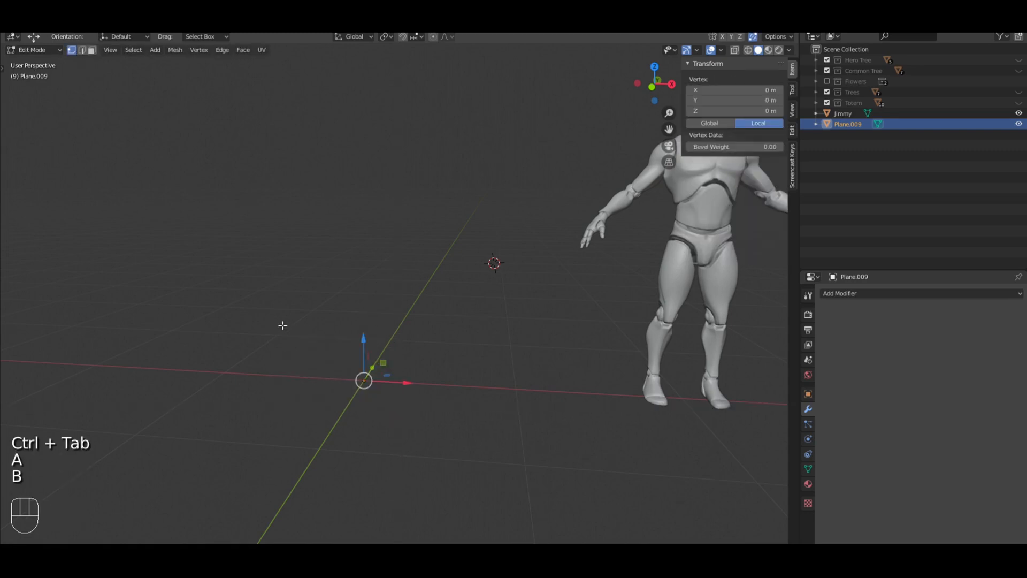
key(b)
key(a)
key(b)
drag(410, 409, 245, 337)
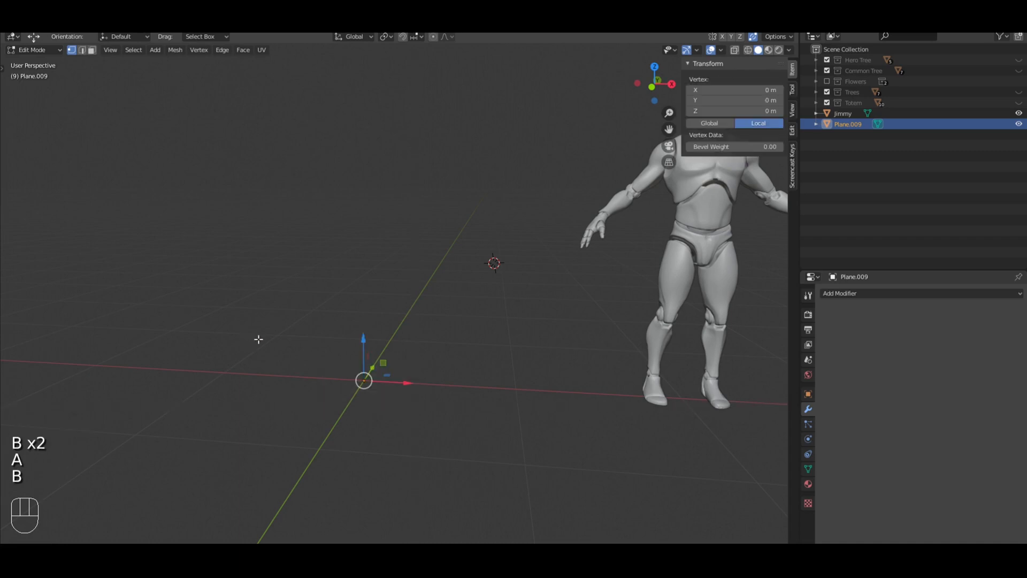
key(b)
key(a)
key(b)
drag(420, 408, 325, 346)
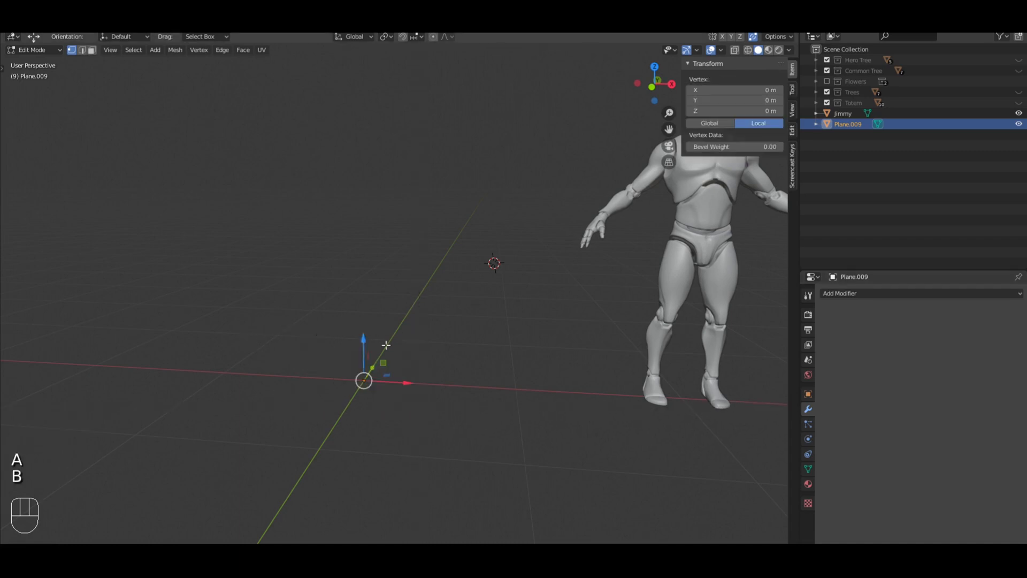
Add a Skin modifier and a Subdivision Surface modifier to the single-vertex object and collapse the subdivision settings
click(807, 412)
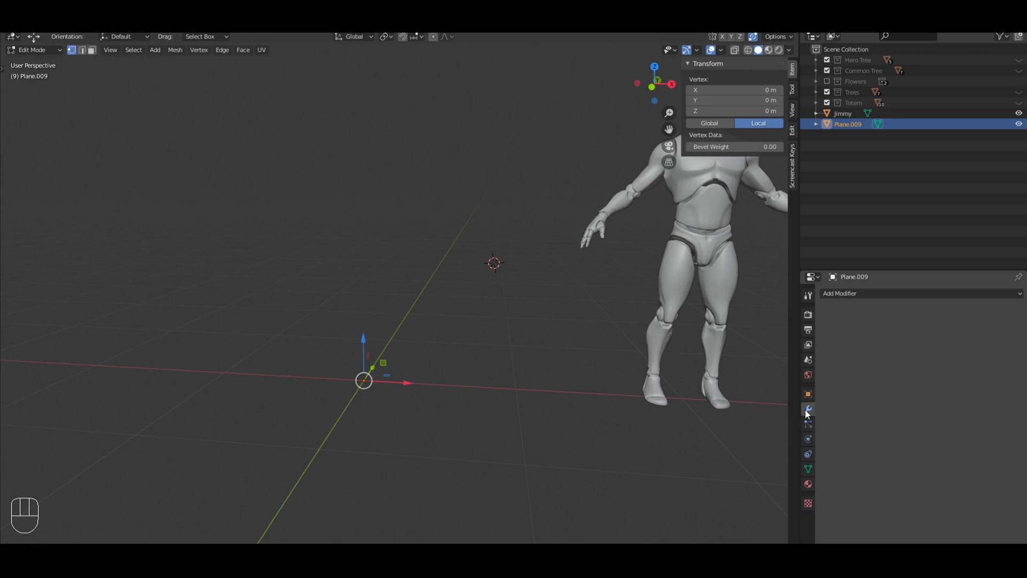
click(882, 292)
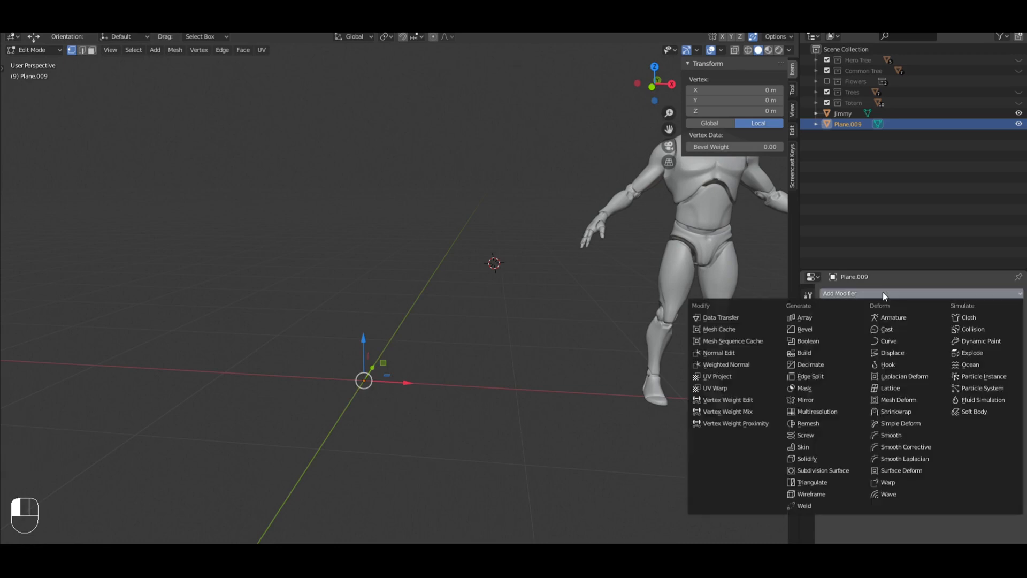
click(803, 447)
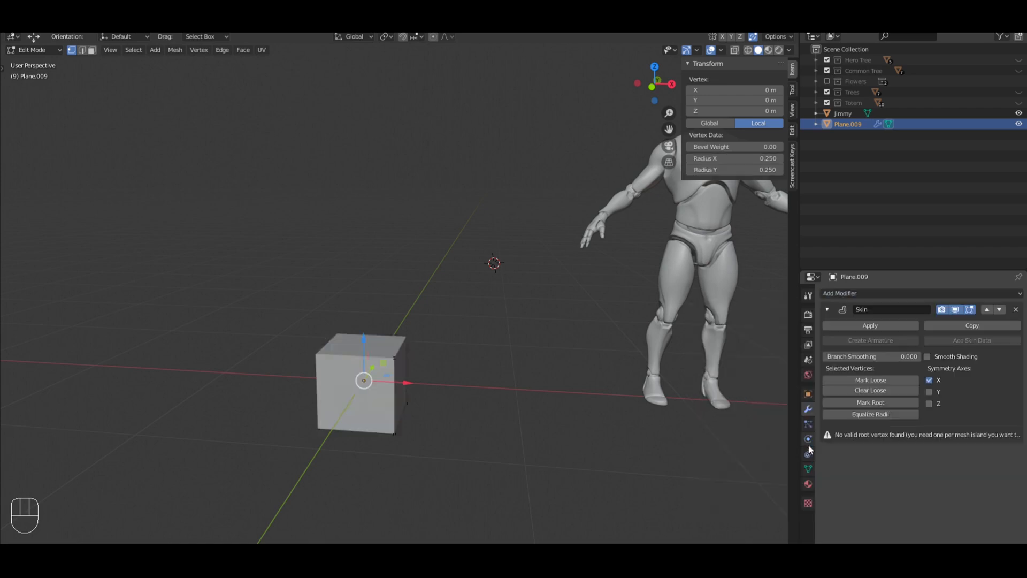
click(874, 294)
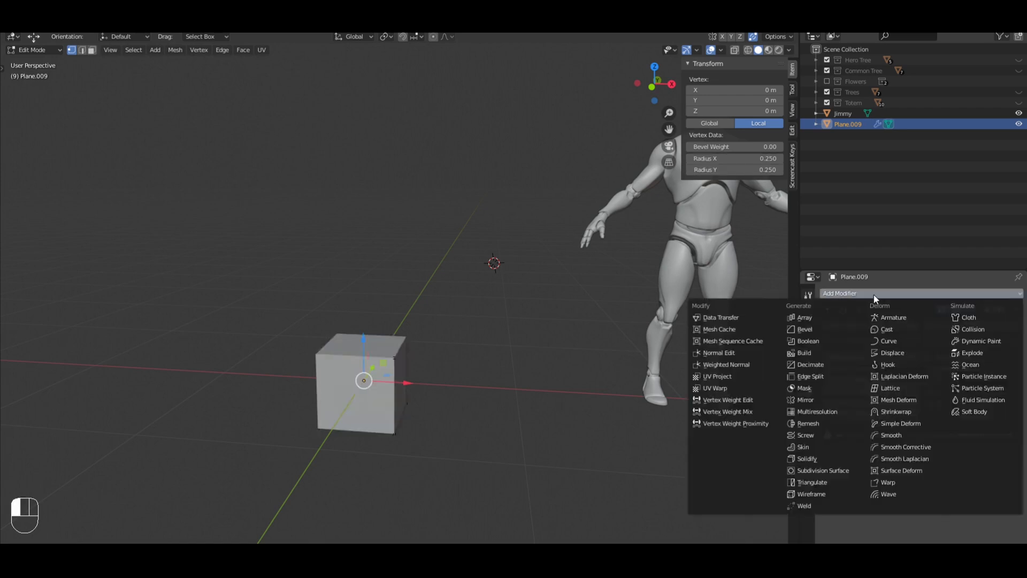
click(808, 470)
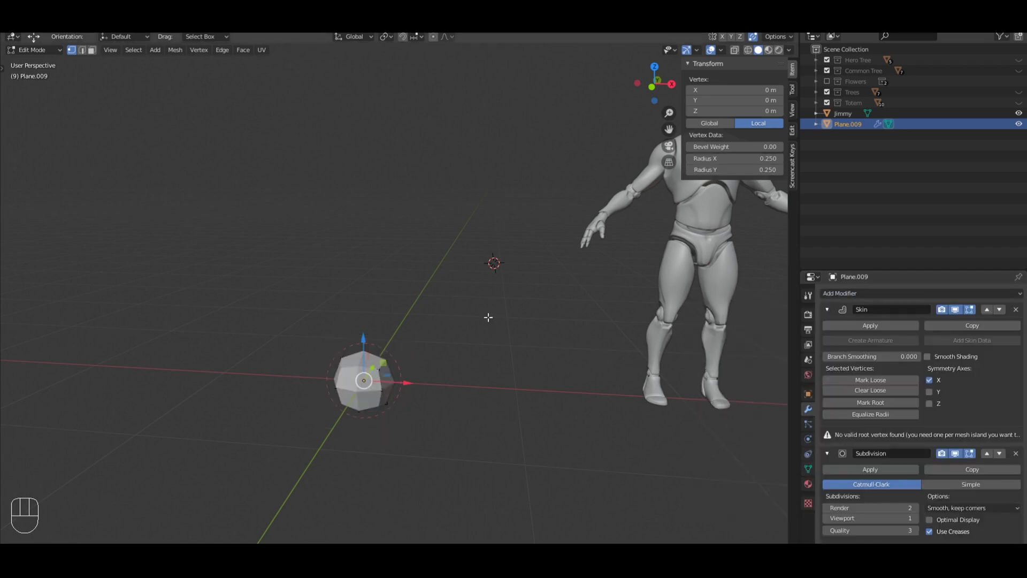
click(827, 454)
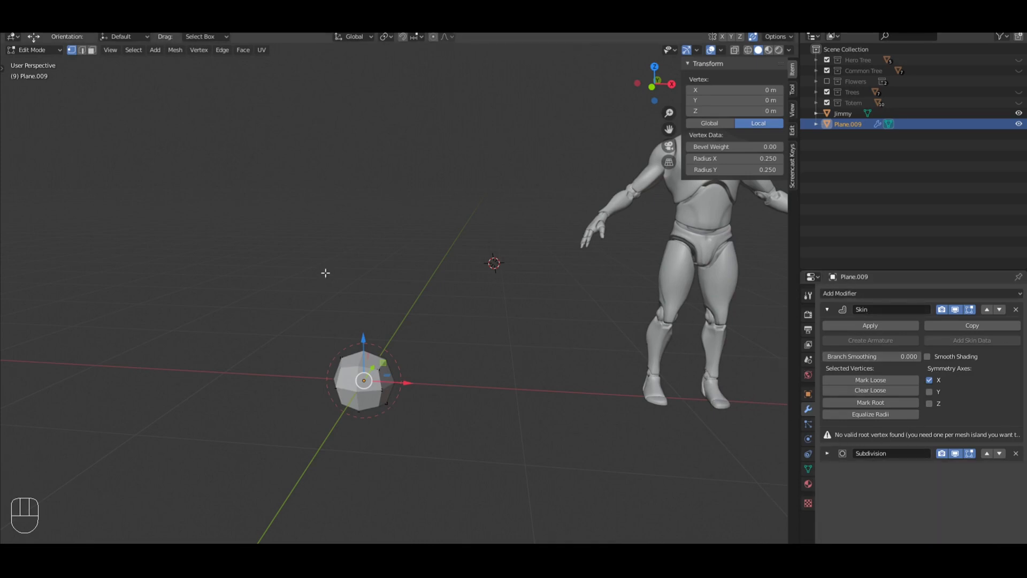
Switch to wireframe shading and extrude the vertex upward along Z by about 0.96 m
key(z)
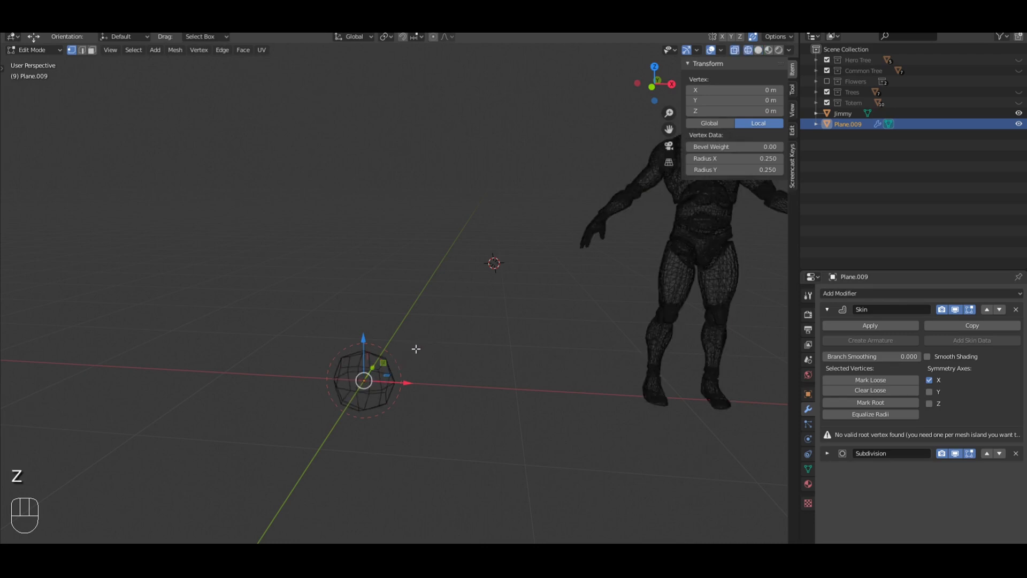
key(e)
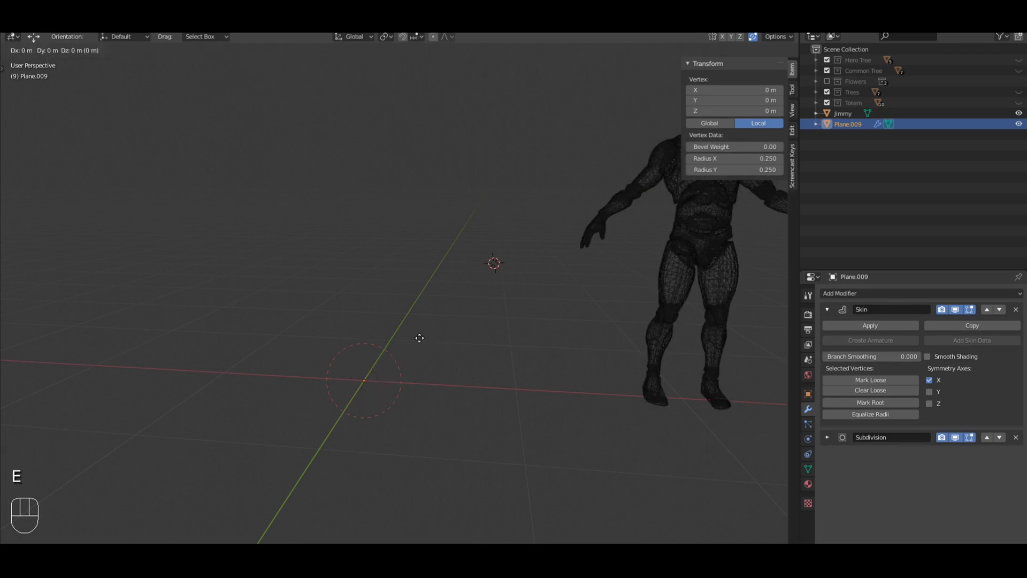
key(z)
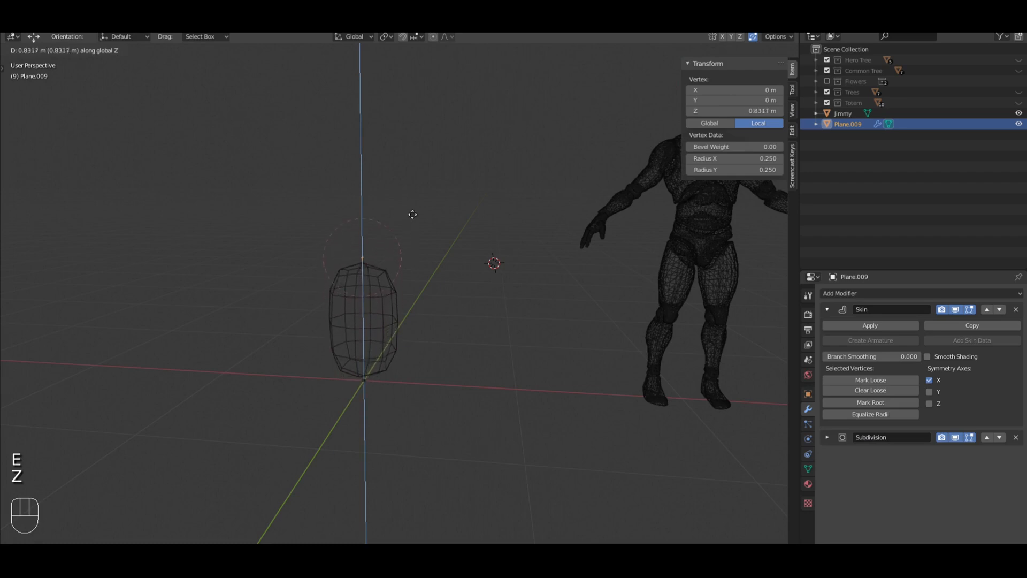
click(413, 196)
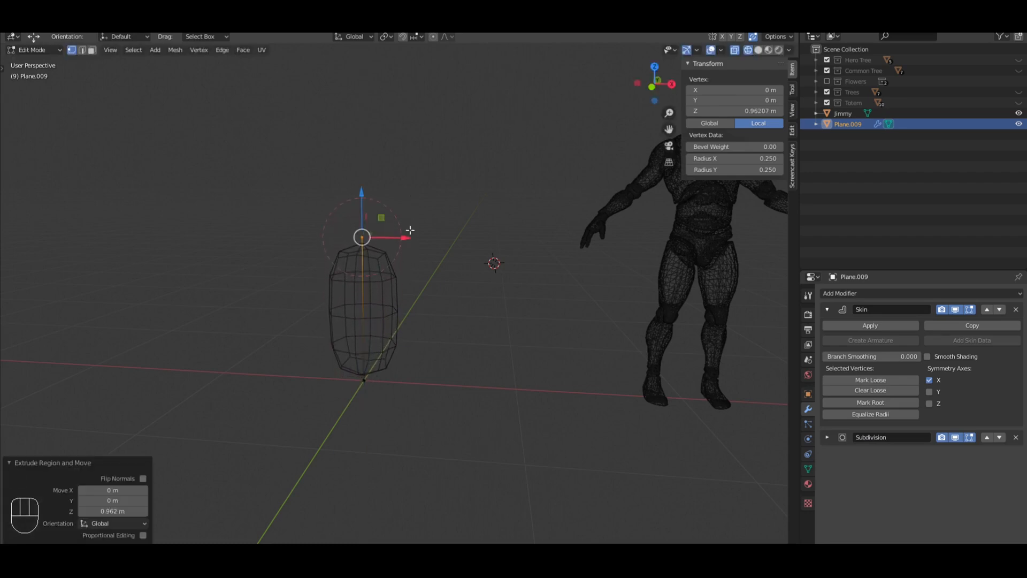
Lower the extruded top vertex along the Z axis by about 0.27 m
key(F15)
key(g)
key(z)
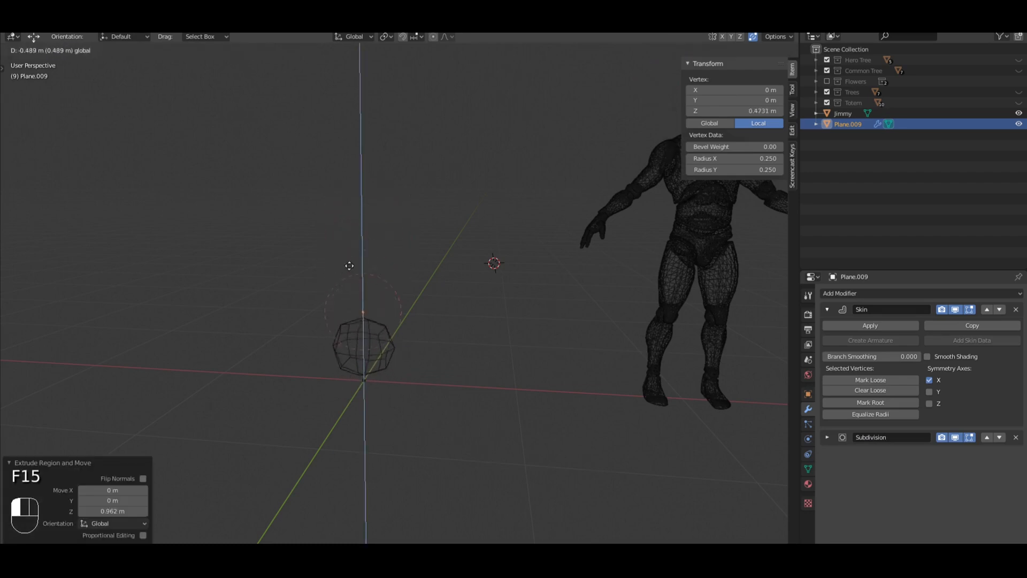
click(330, 235)
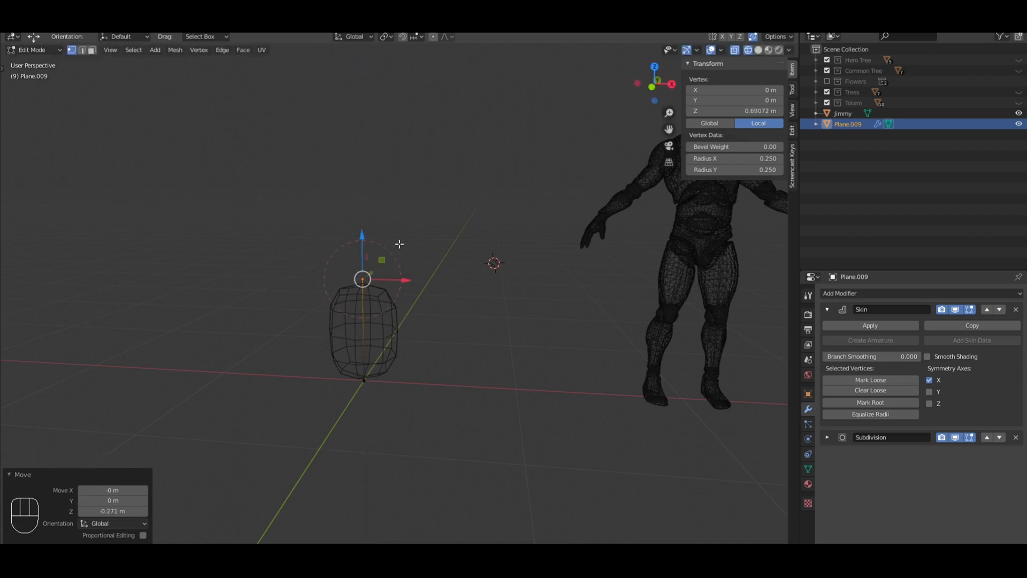
Try extruding the top vertex about 0.36 m further up along Z and undo the extrusion
key(e)
key(z)
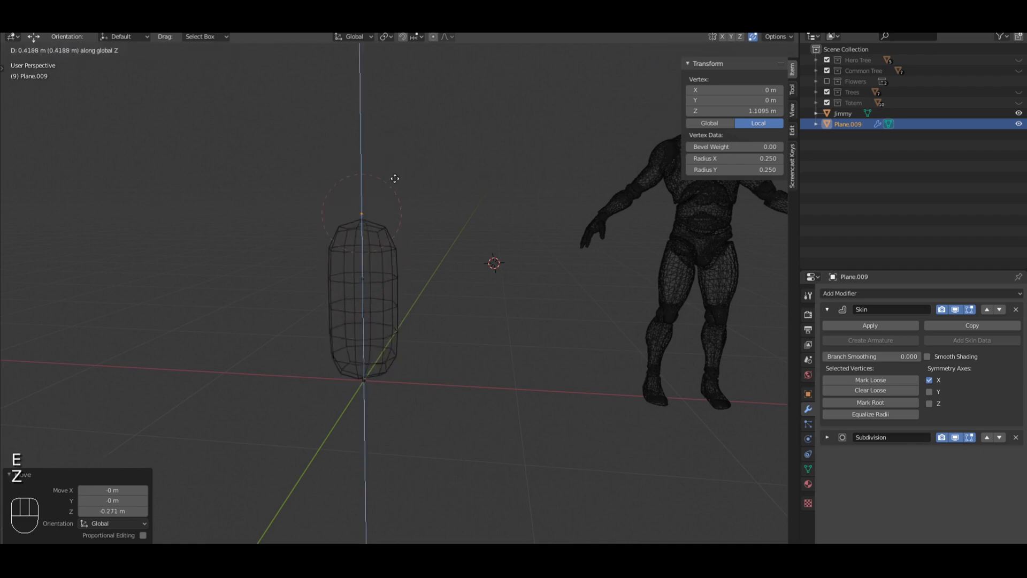
right_click(395, 167)
drag(362, 238, 363, 182)
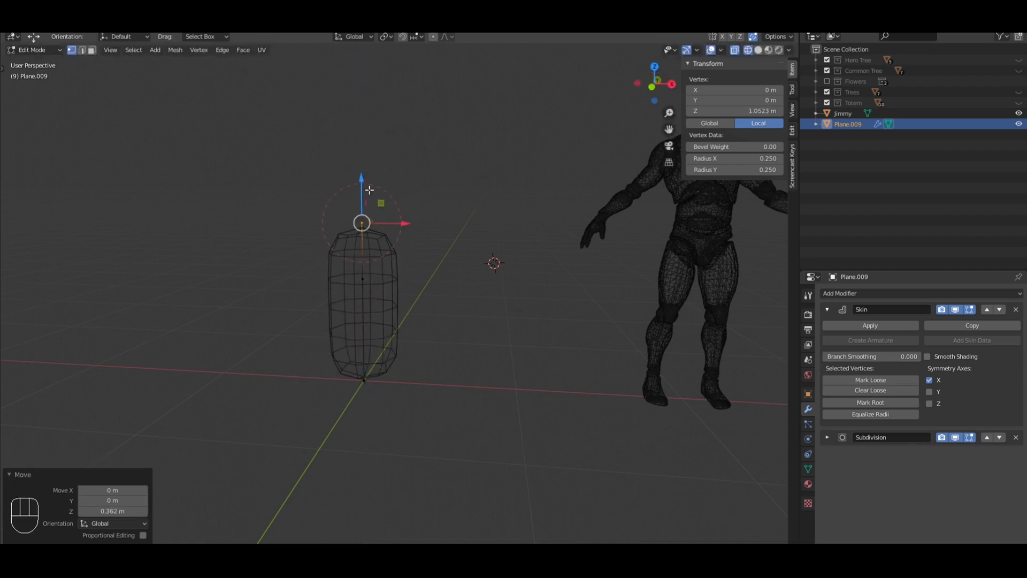
key(ctrl+z)
key(ctrl+z)
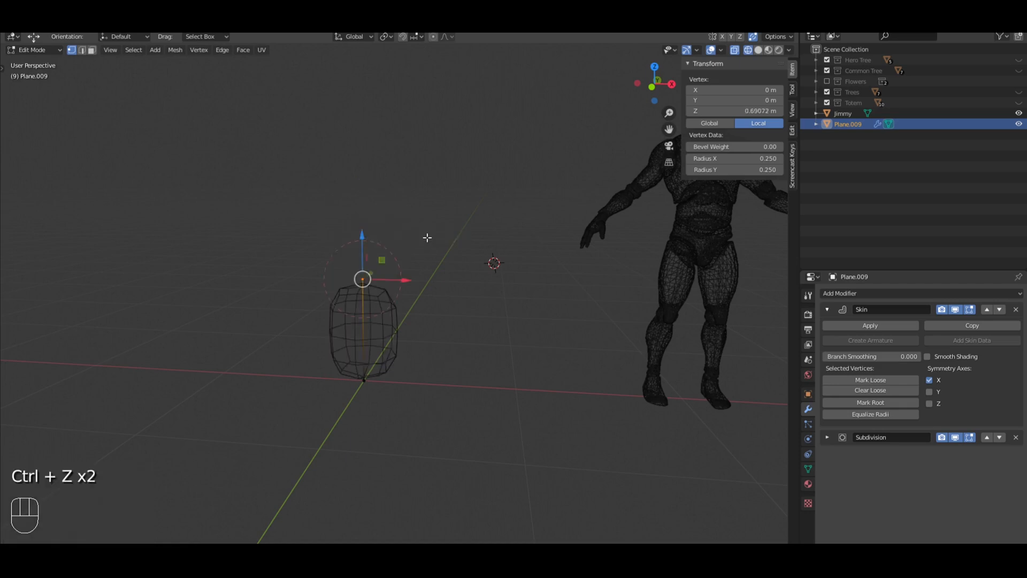
Try extruding the top vertex along X and about 1.16 m along Y, switch to solid shading, and undo the extrusion
key(e)
key(x)
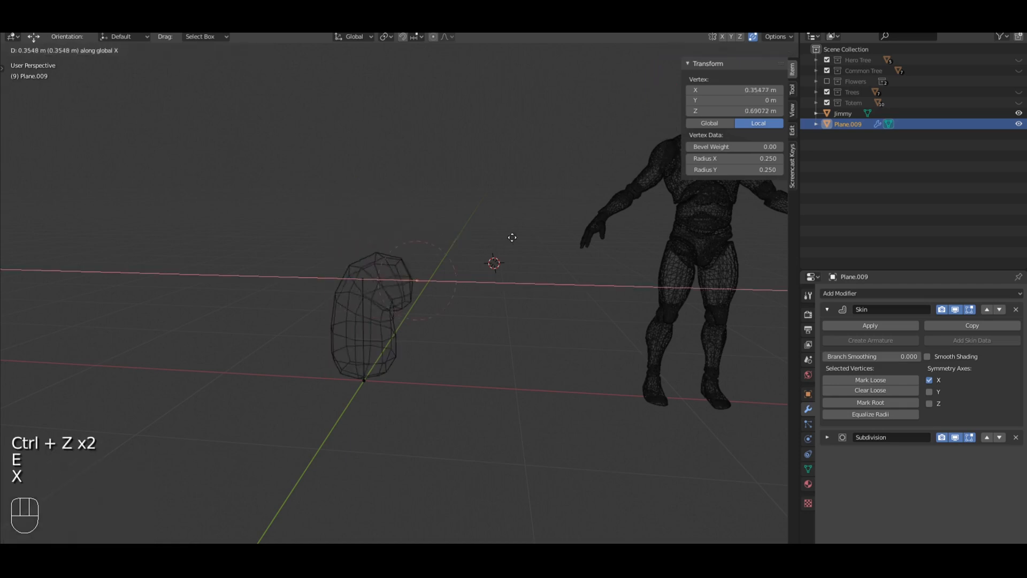
right_click(612, 273)
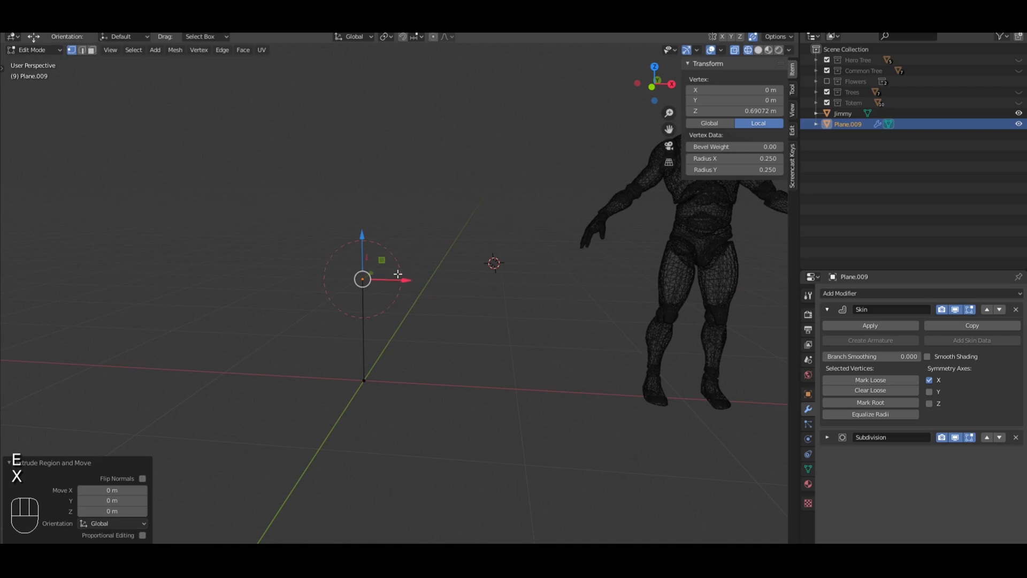
drag(373, 272, 407, 252)
key(z)
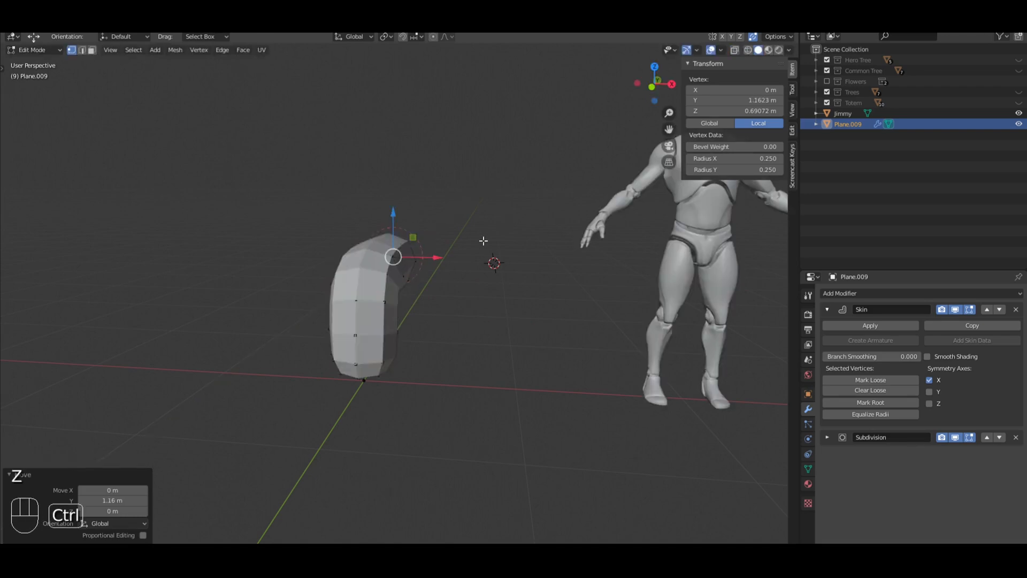
key(ctrl+z)
key(ctrl+z)
Select only the bottom vertex at the origin in Edit Mode and switch to the front orthographic view
key(a)
middle_drag(466, 260, 531, 250)
key(Tab)
key(a)
click(445, 264)
key(Tab)
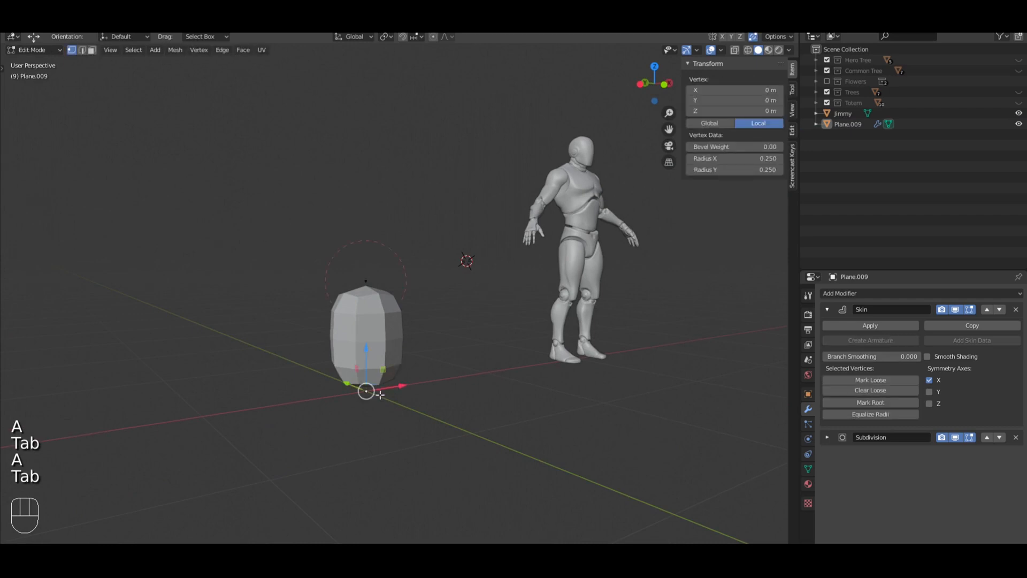
middle_drag(475, 333, 424, 316)
key(KP_1)
key(ctrl+a)
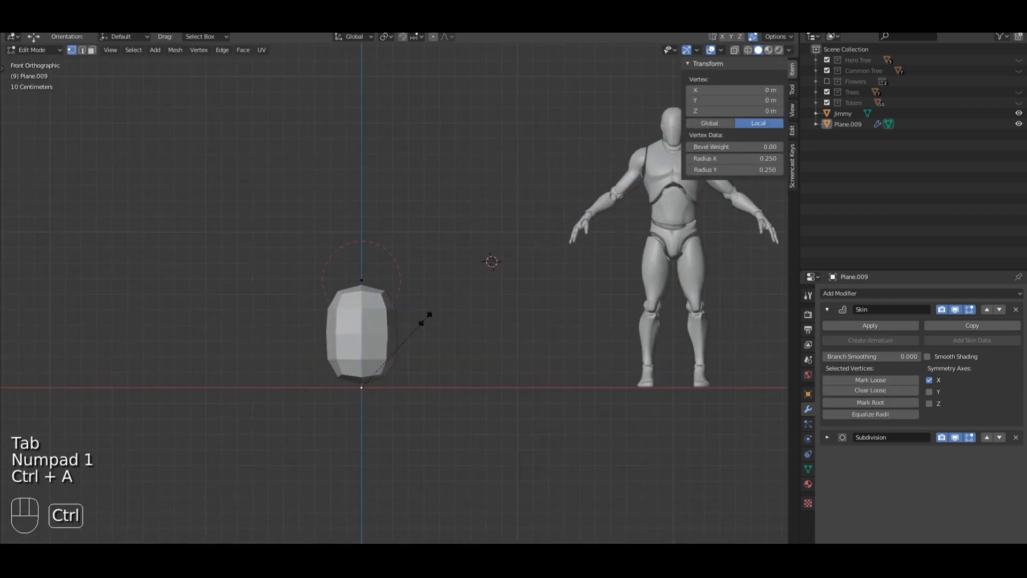
right_click(610, 310)
key(ctrl+a)
right_click(411, 366)
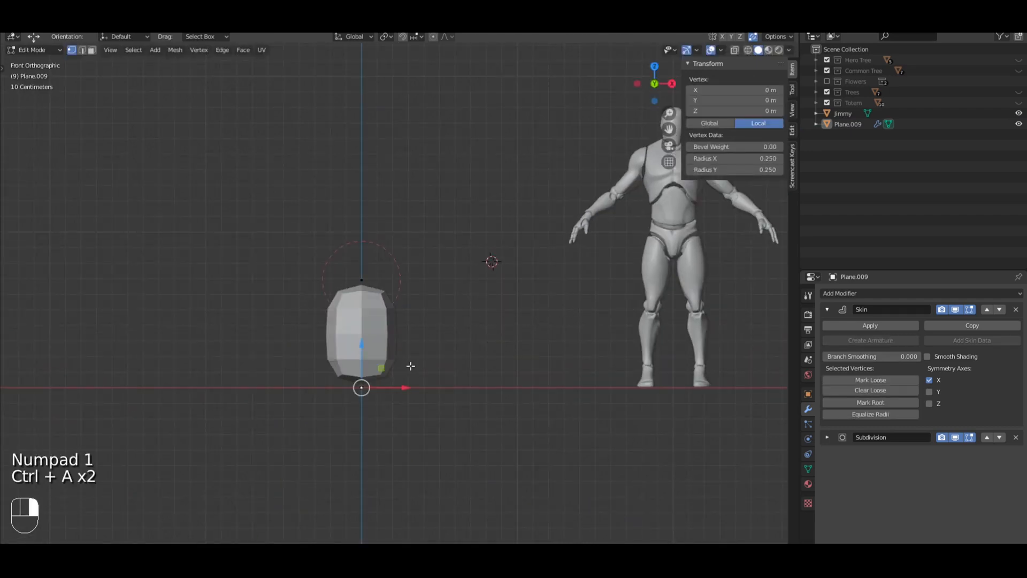
key(ctrl+a)
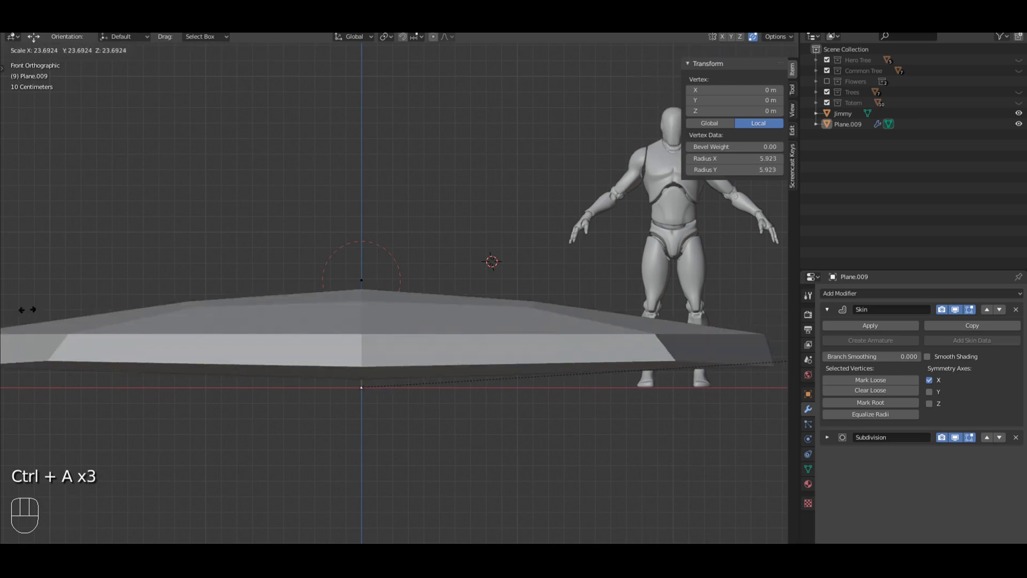
right_click(86, 310)
Move the bottom vertex about 0.36 m down along Z and enlarge the skin radius around it
drag(364, 350, 364, 402)
key(ctrl+a)
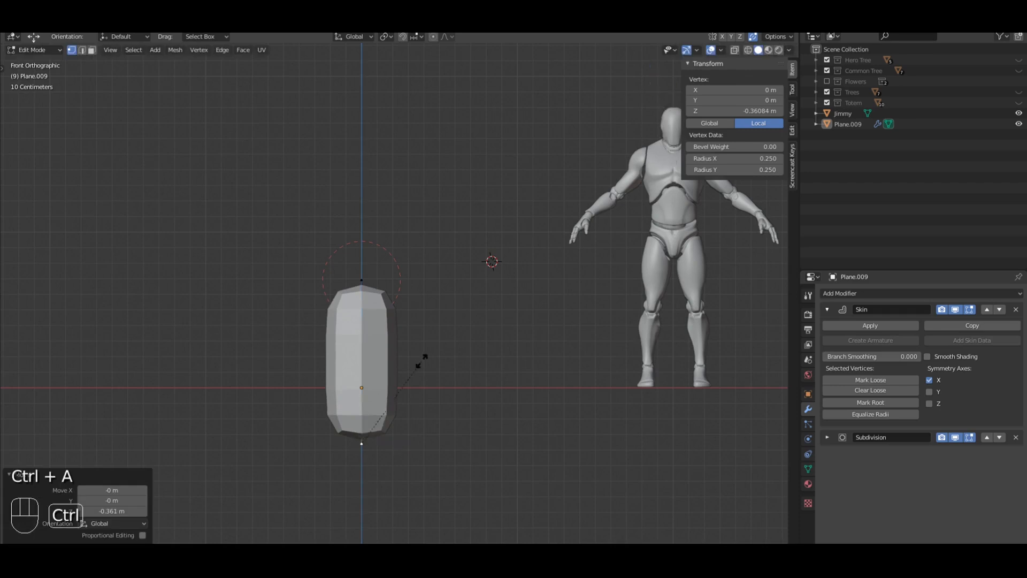
click(505, 351)
Select the top vertex and shrink its skin radius to about 0.181
key(a)
click(362, 280)
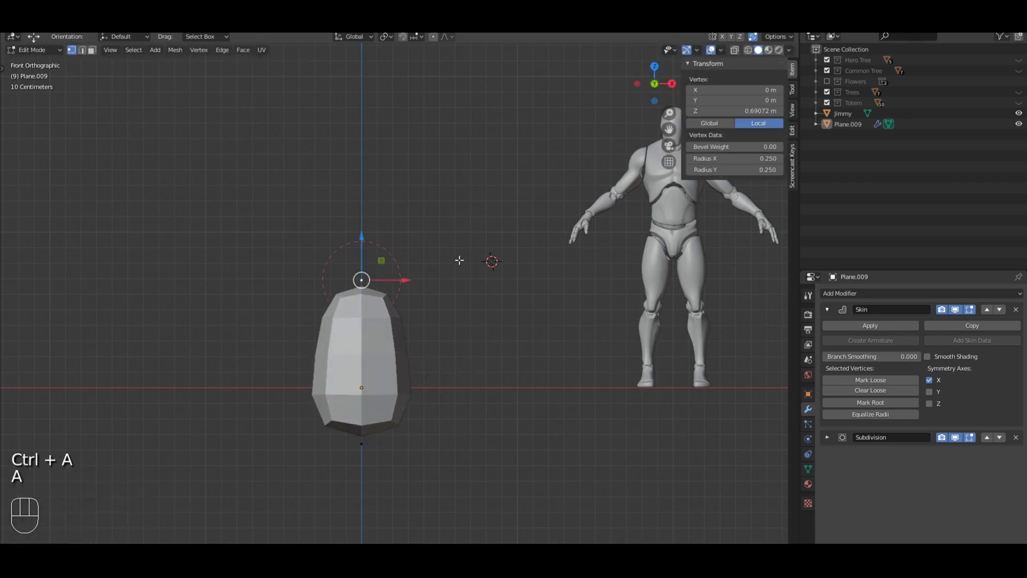
key(ctrl+a)
click(373, 259)
Move the top vertex about 0.296 m down along Z and about 0.179 m along positive X
drag(361, 236, 362, 282)
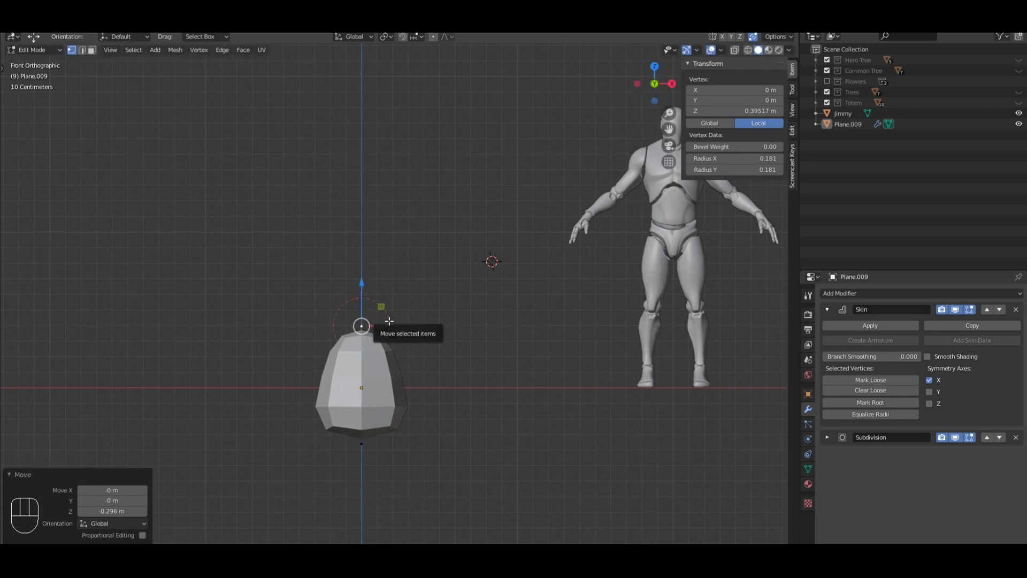
drag(405, 326, 436, 332)
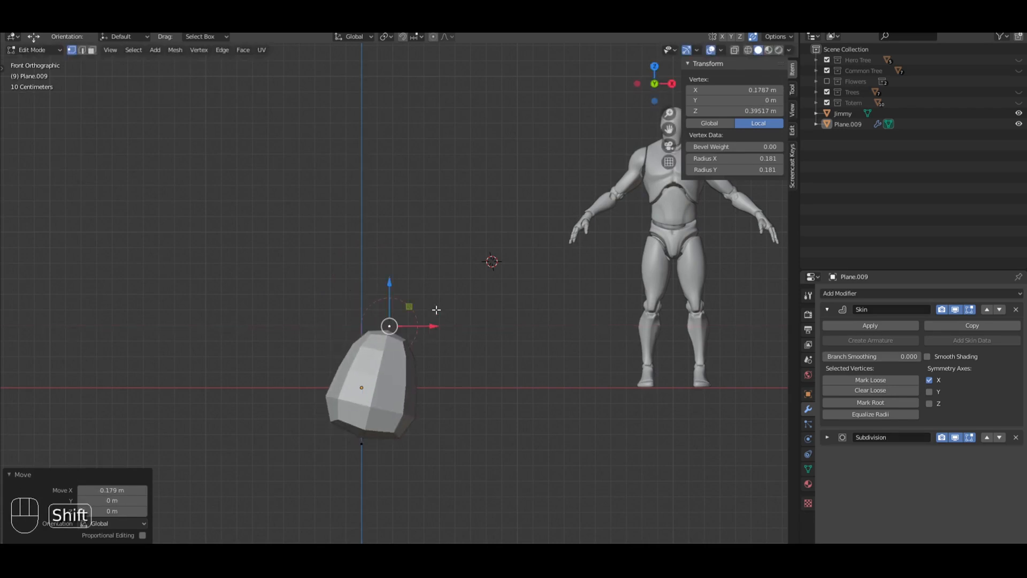
scroll(445, 315, down, 5)
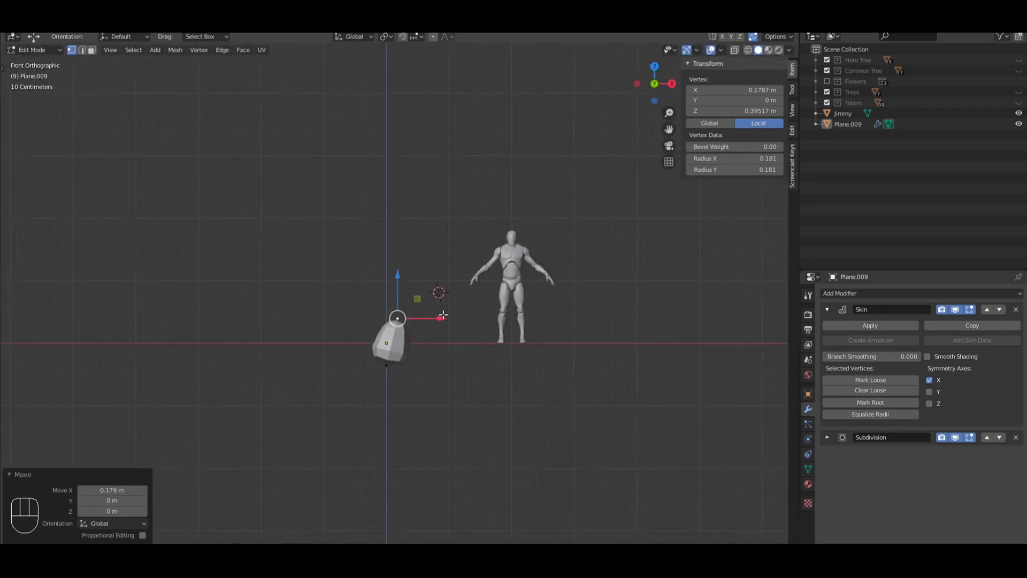
shift+middle_drag(458, 230, 424, 310)
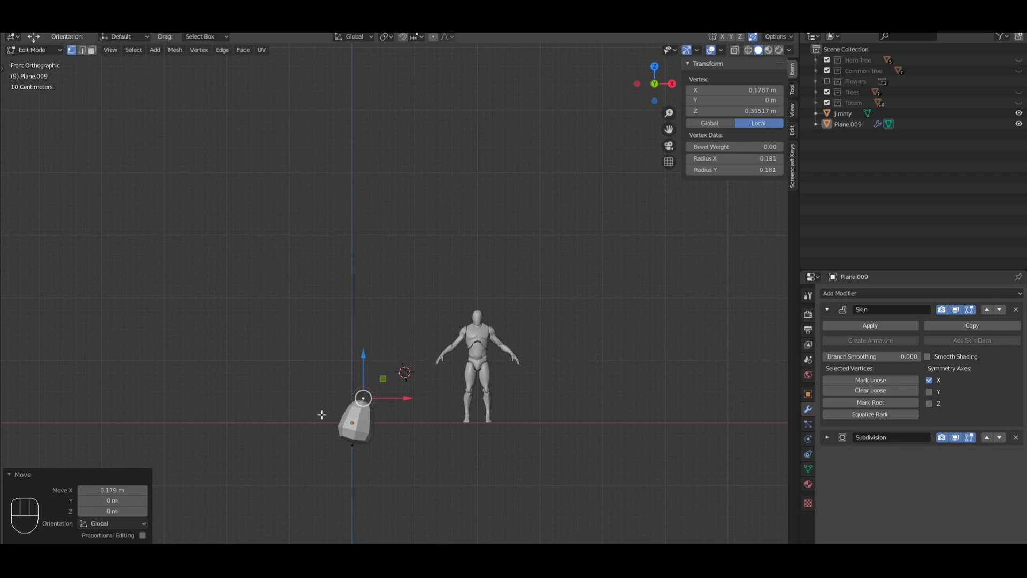
Enlarge the skin radius of the selected top vertex to about 0.259
shift+middle_drag(417, 391, 424, 341)
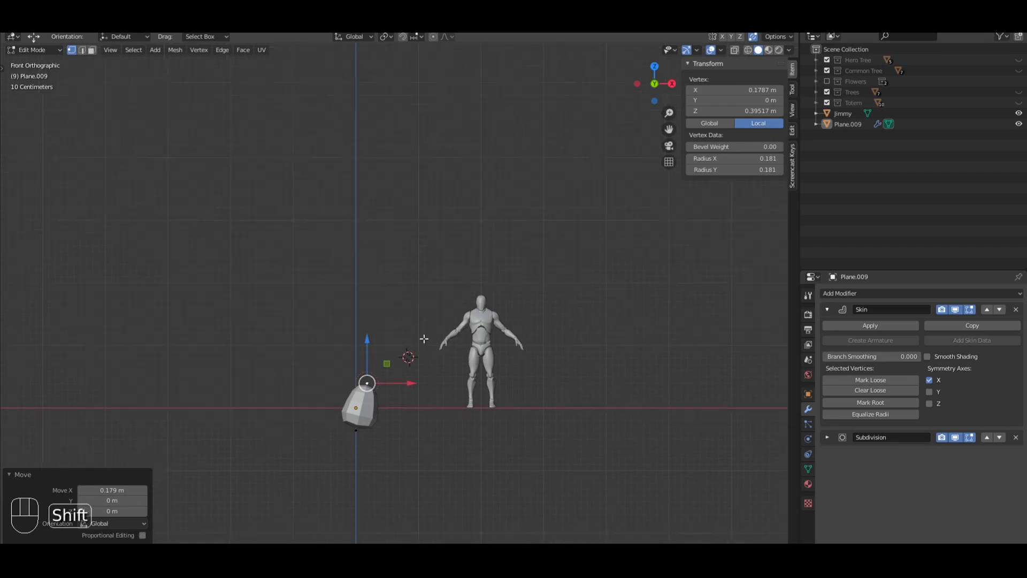
scroll(427, 343, up, 5)
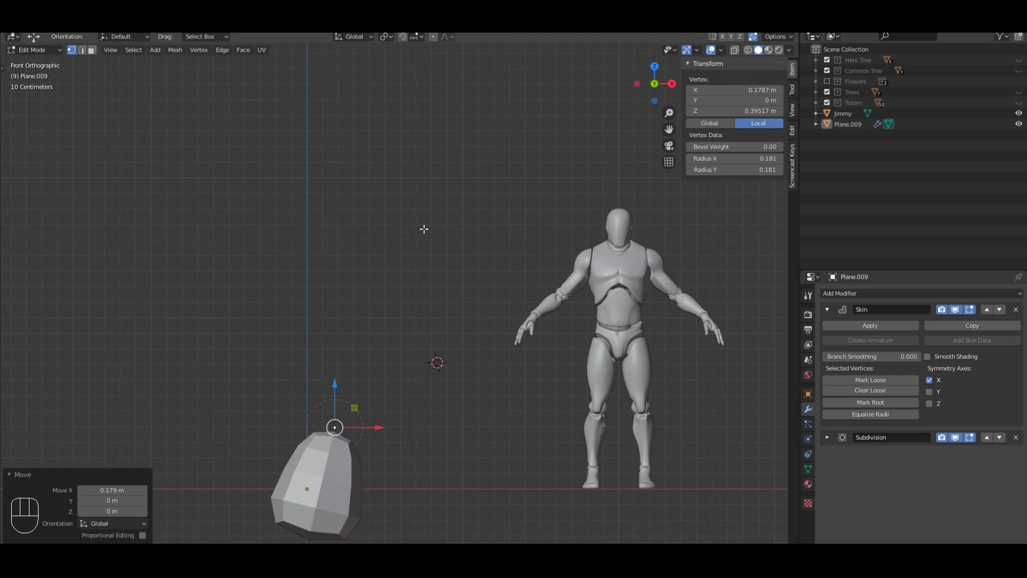
shift+middle_drag(424, 229, 426, 268)
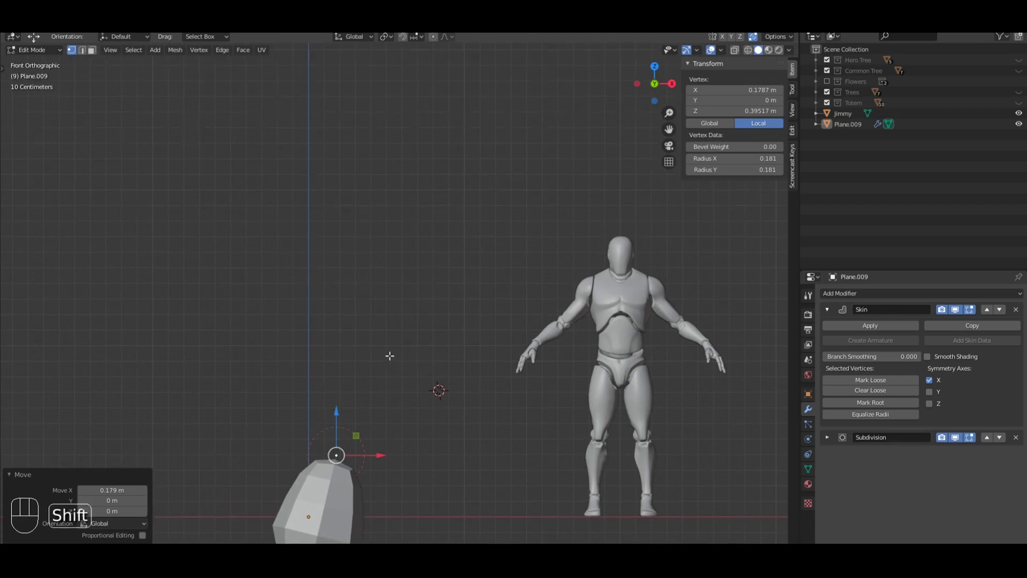
shift+middle_drag(390, 355, 421, 325)
key(s)
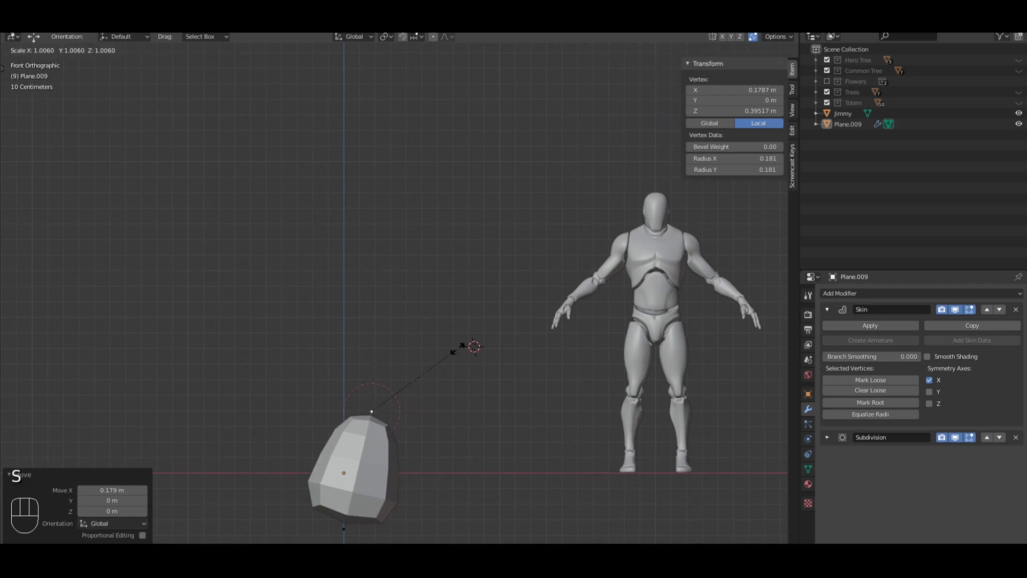
key(ctrl+a)
click(515, 312)
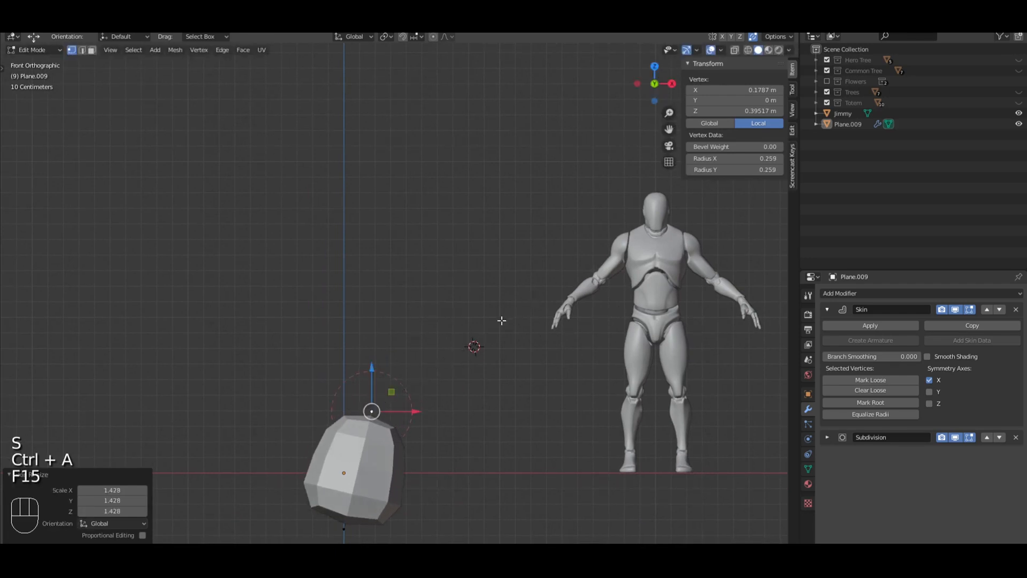
key(e)
click(480, 280)
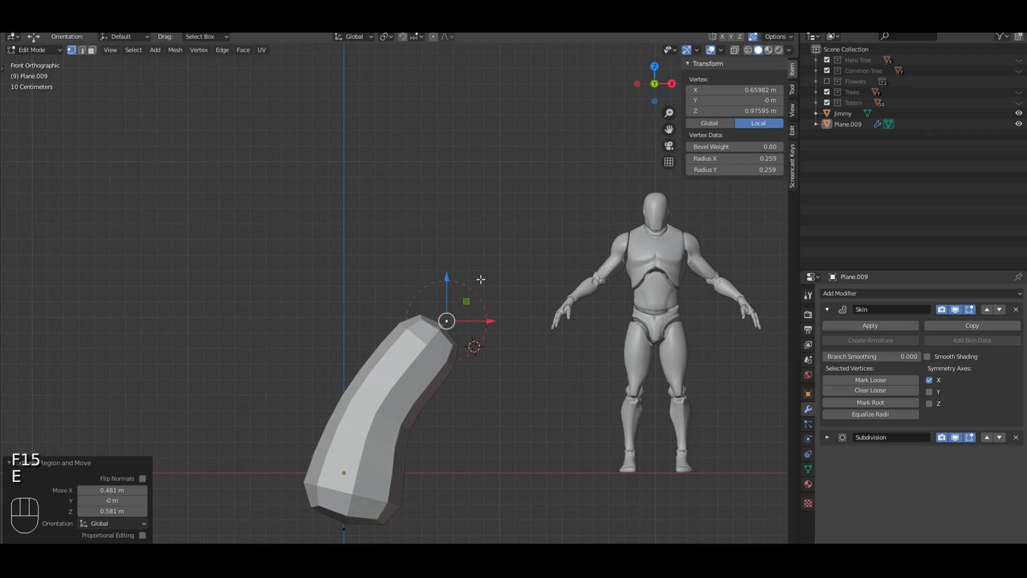
key(ctrl+z)
Shrink the top vertex's skin radius to about 0.125 and move it about 0.182 m down and 0.045 m along negative X
key(ctrl+a)
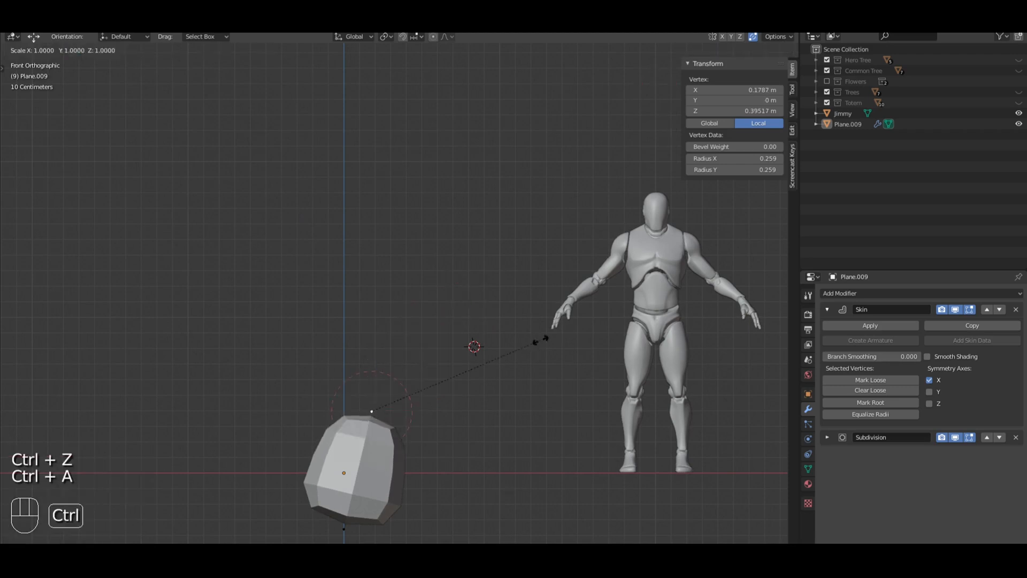
click(451, 375)
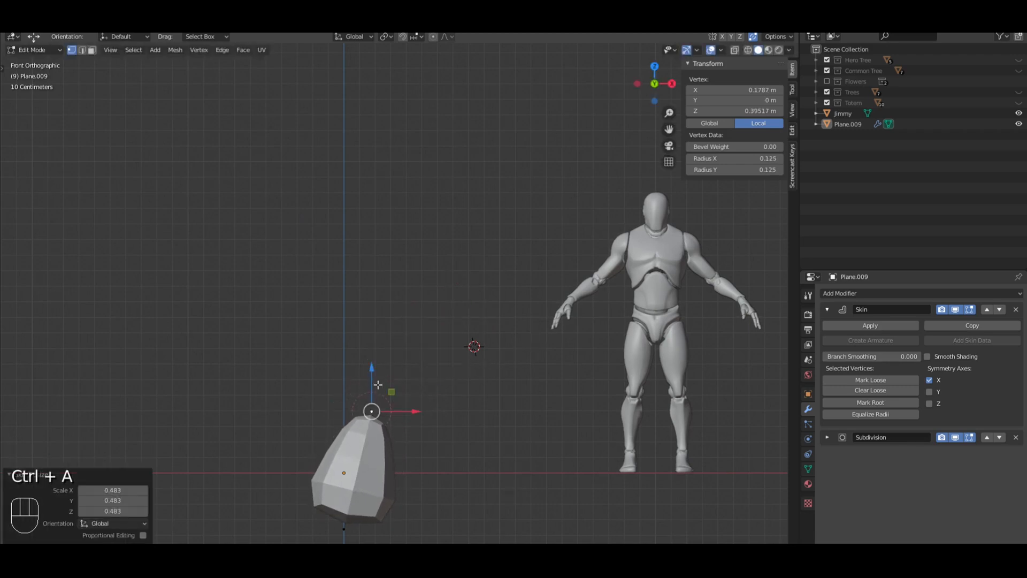
drag(394, 394, 386, 420)
Extrude a new vertex diagonally upward toward positive X, and move the vertex below it about 0.08 m along X and 0.11 m down
key(e)
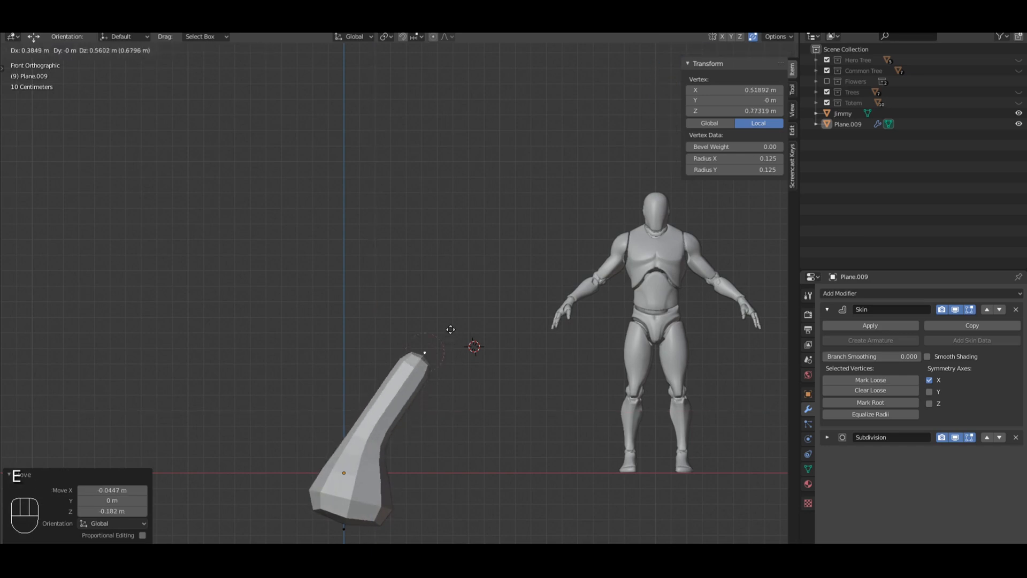
click(444, 313)
right_click(376, 439)
key(g)
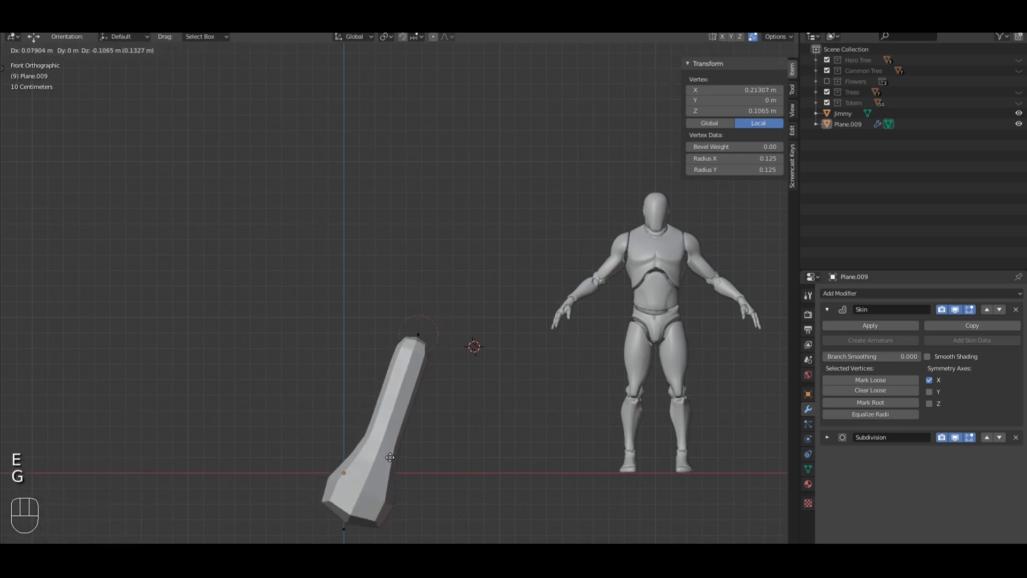
click(390, 457)
key(a)
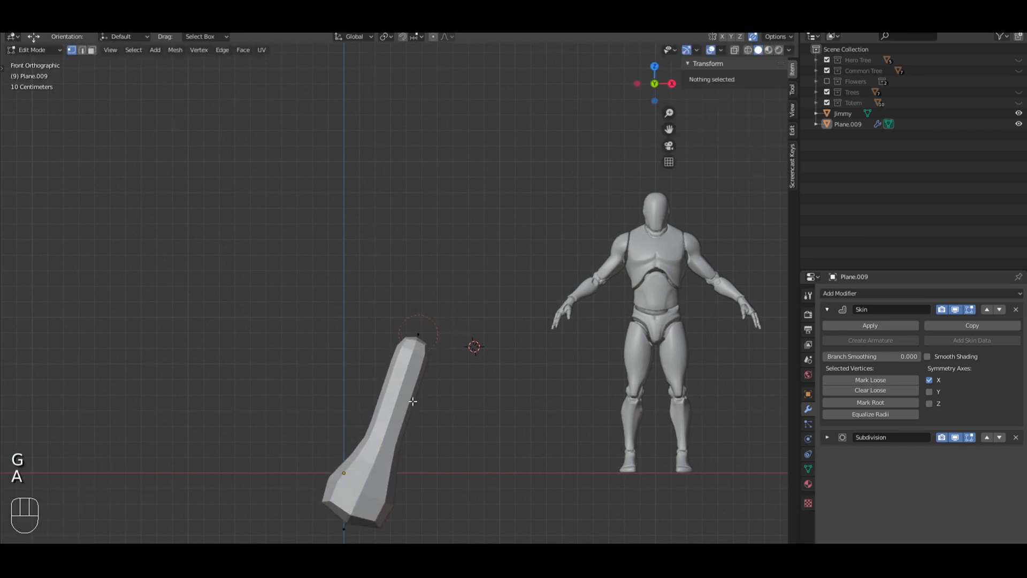
Move the top vertex to about X 0.364 m, Z 0.667 m, and extrude a new vertex about 0.062 m along X and 0.739 m up
right_click(418, 334)
key(g)
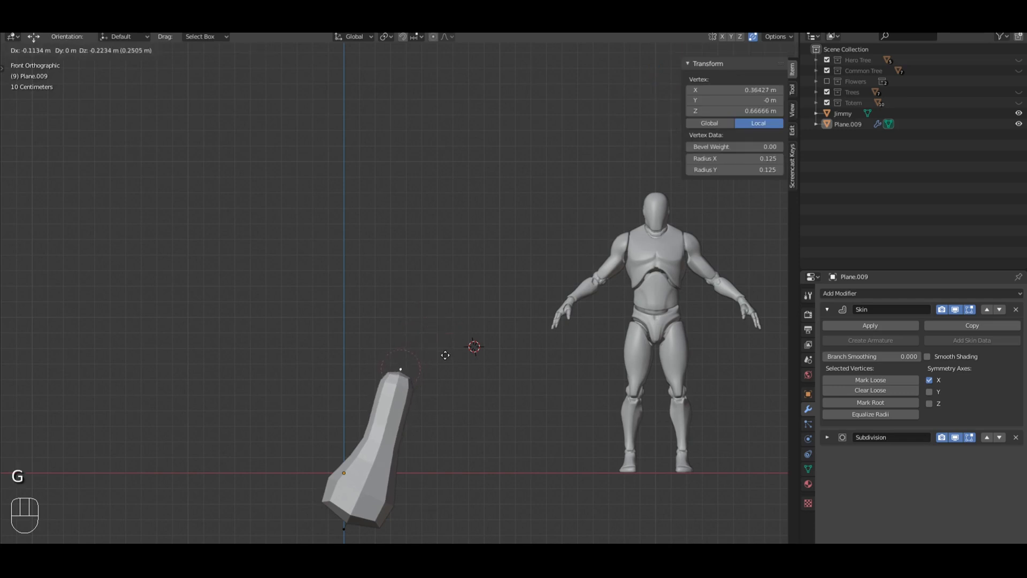
click(445, 355)
key(e)
click(461, 226)
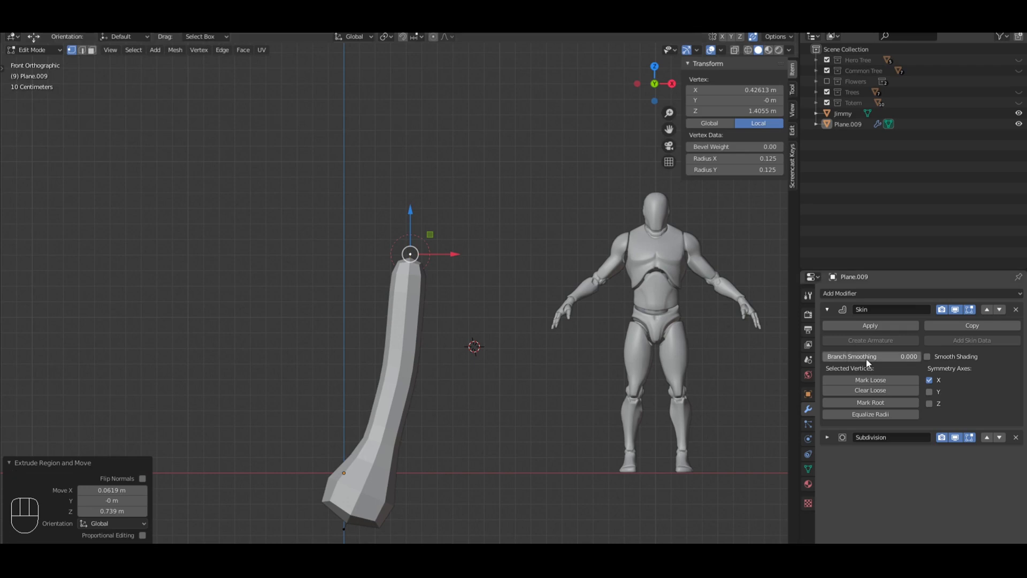
Try a Viewport level of 2 in the Subdivision modifier, and set it back to 1
click(827, 438)
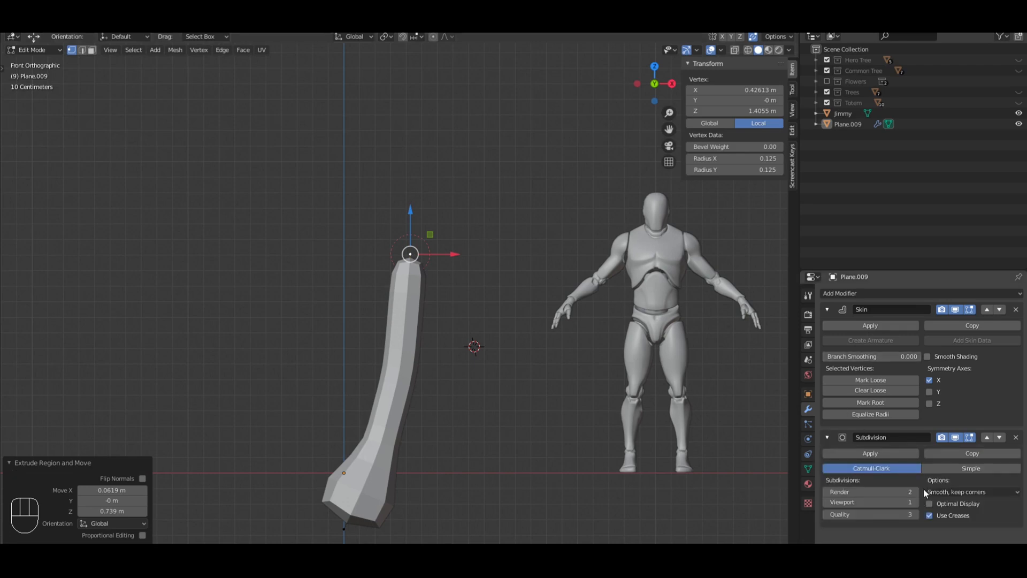
click(916, 502)
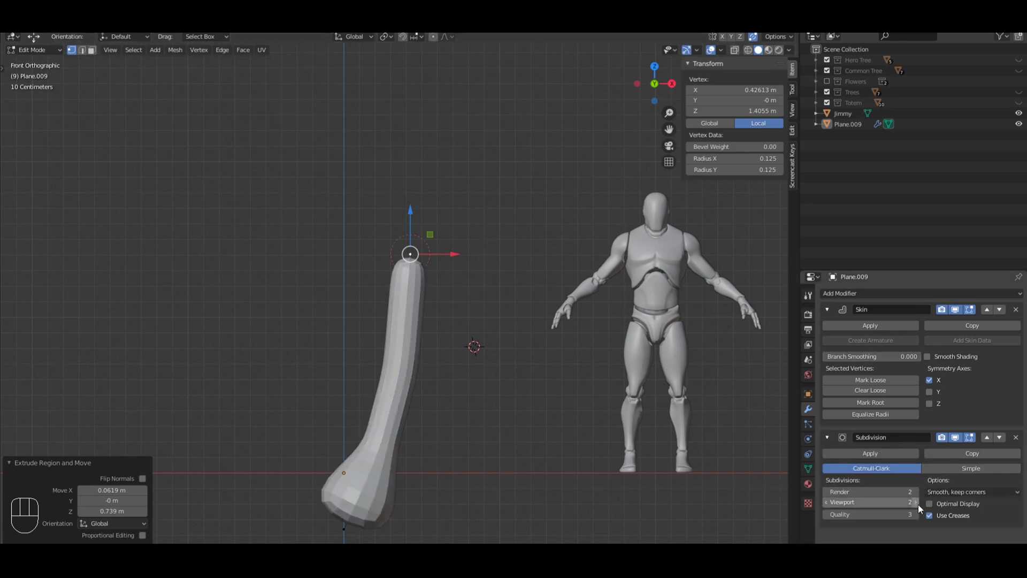
click(828, 502)
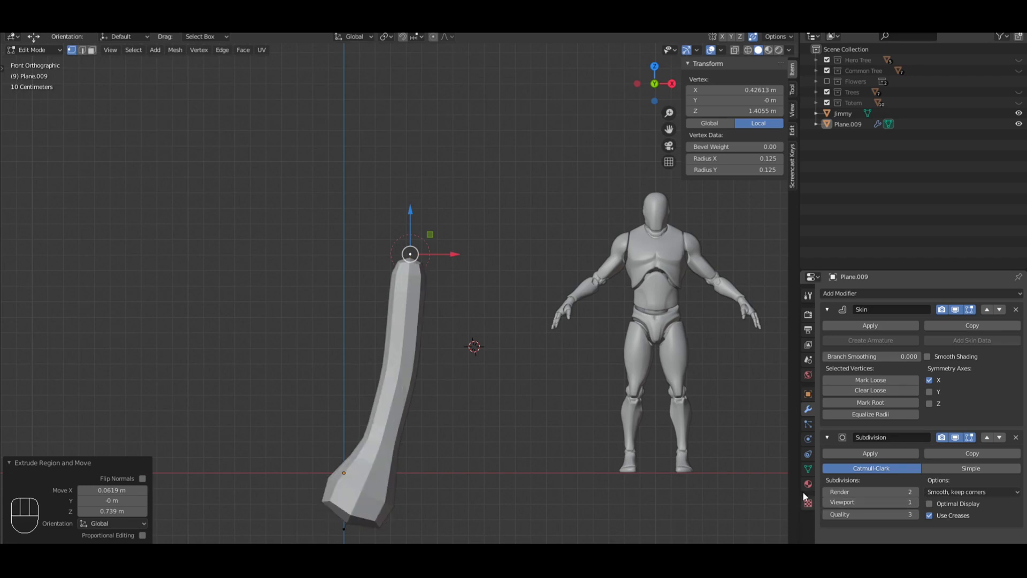
Switch to Object Mode, select only the tube object and run Shade Smooth on it
middle_drag(475, 292, 453, 301)
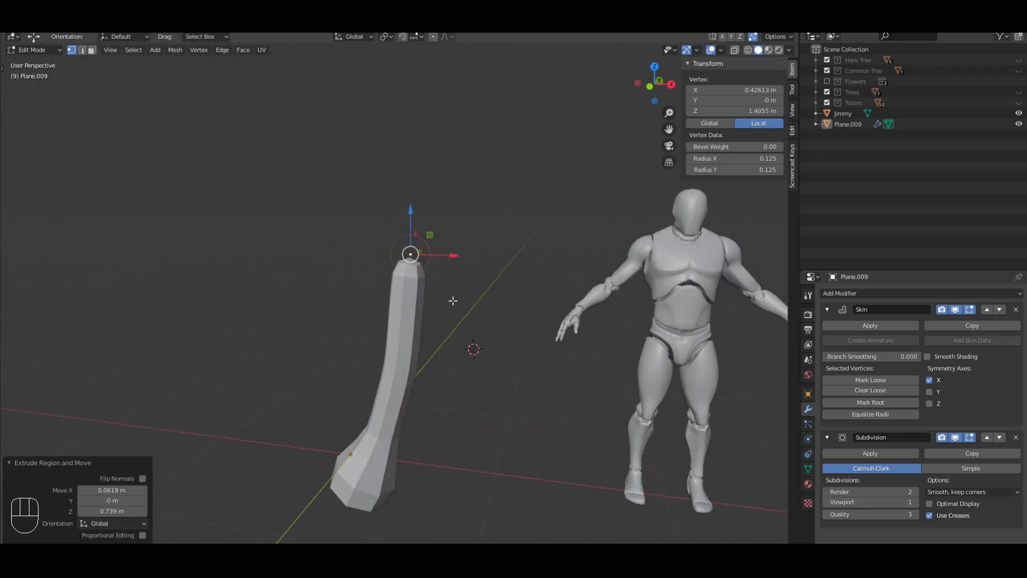
key(Tab)
key(a)
key(a)
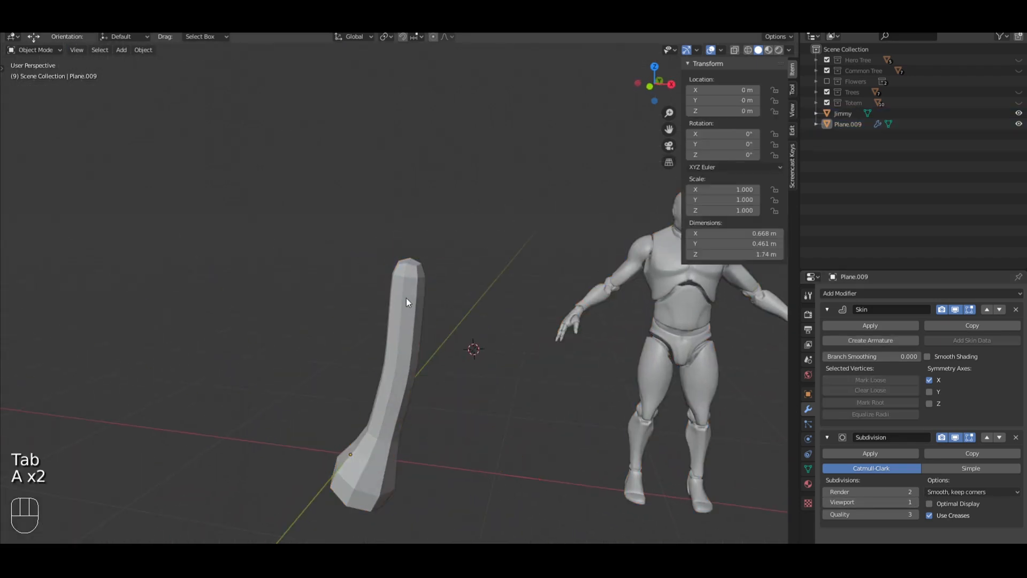
click(406, 298)
middle_drag(403, 340, 373, 321)
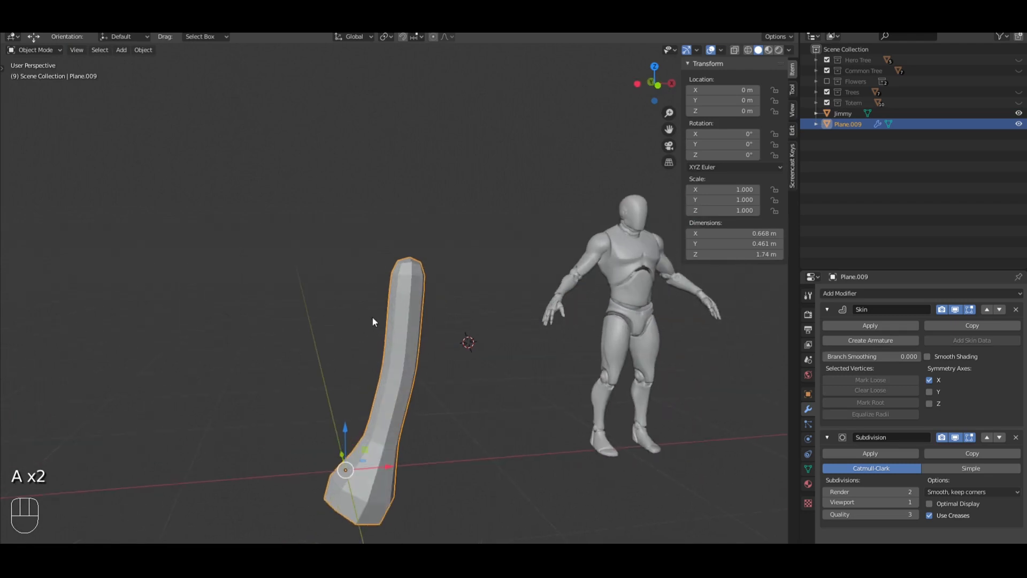
key(space)
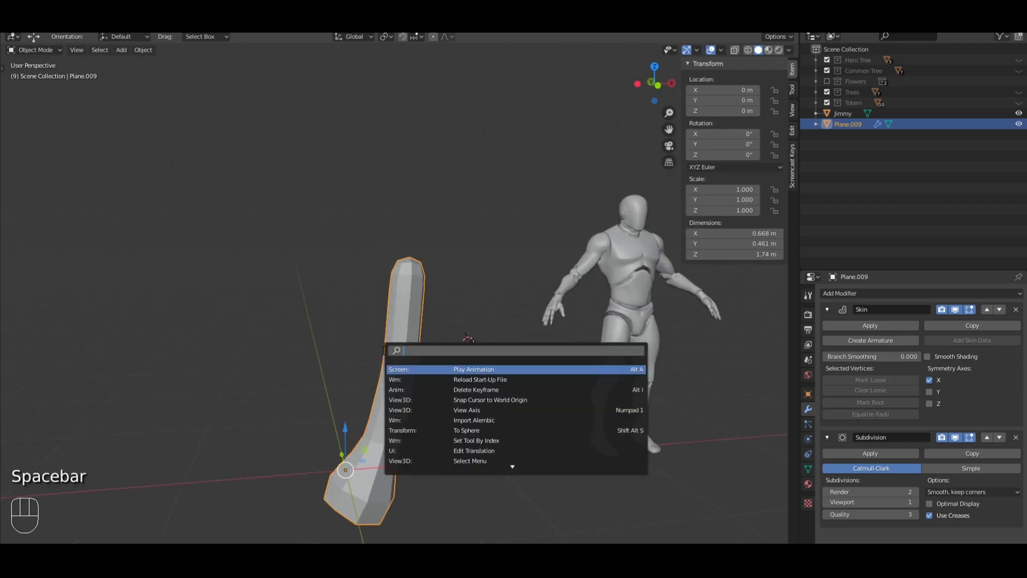
text(shade)
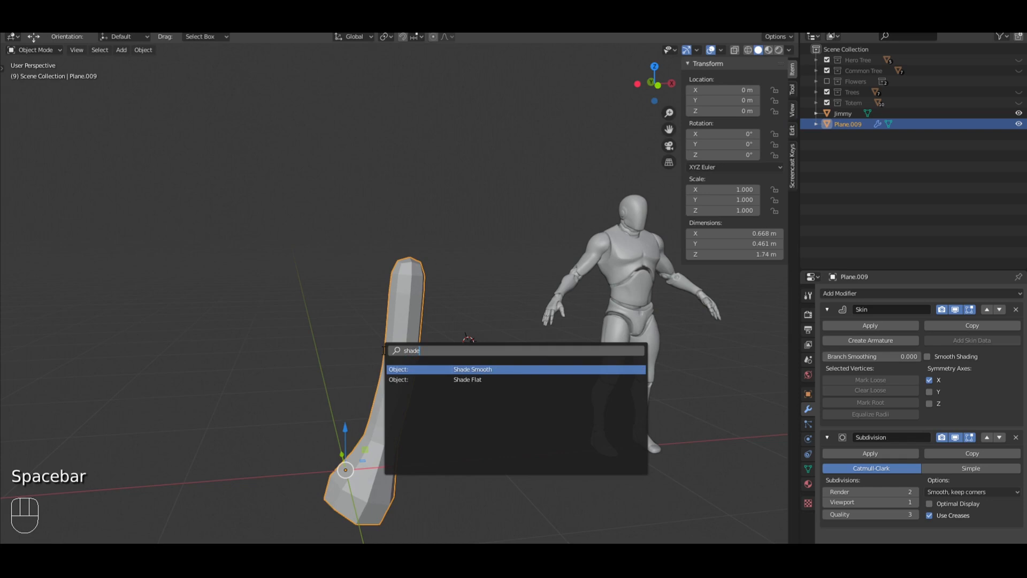
key(Return)
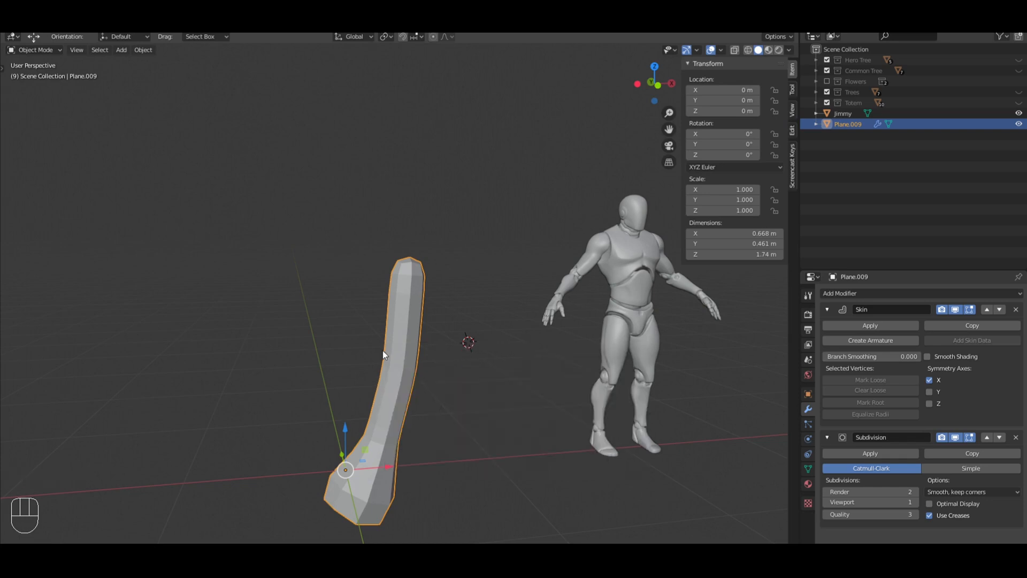
Return to Edit Mode and select all of the tube's vertices
key(Tab)
key(Tab)
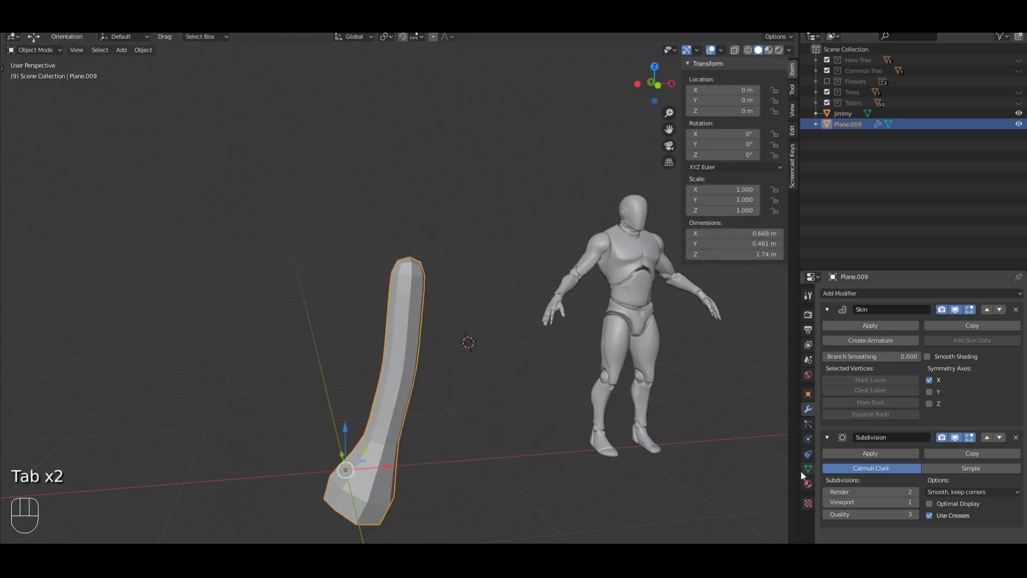
key(Tab)
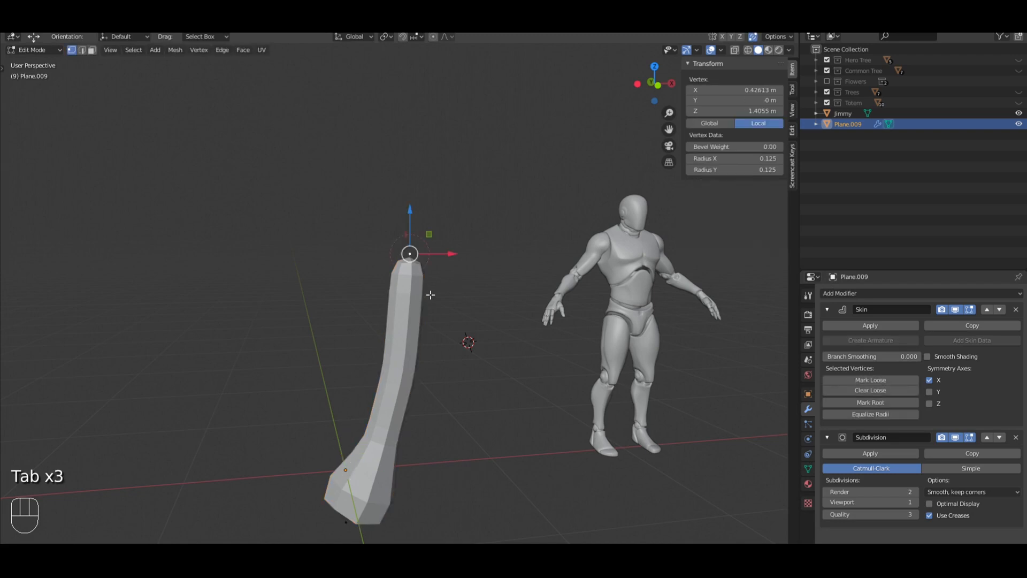
key(Tab)
key(Tab)
key(a)
key(a)
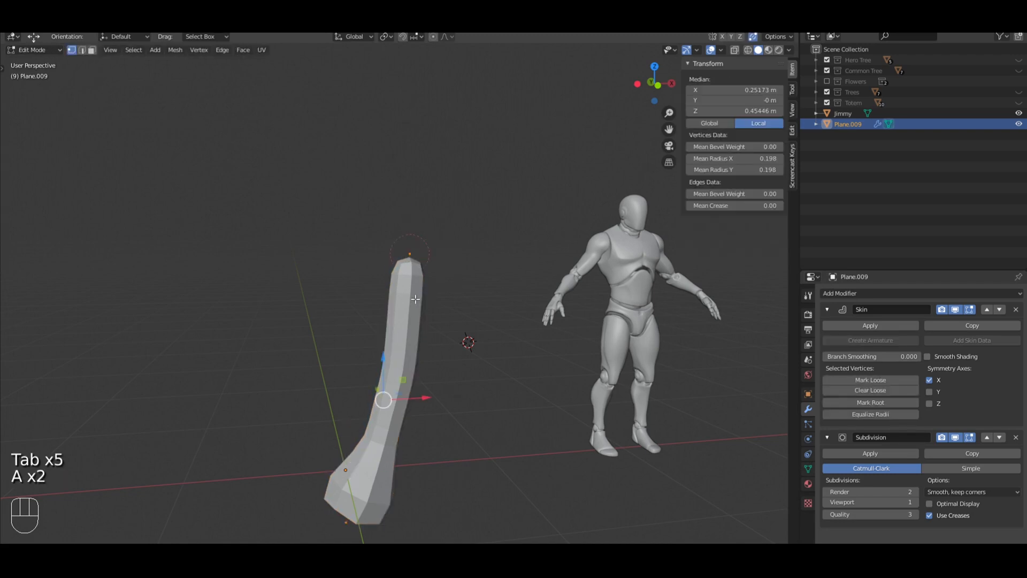
key(space)
key(Return)
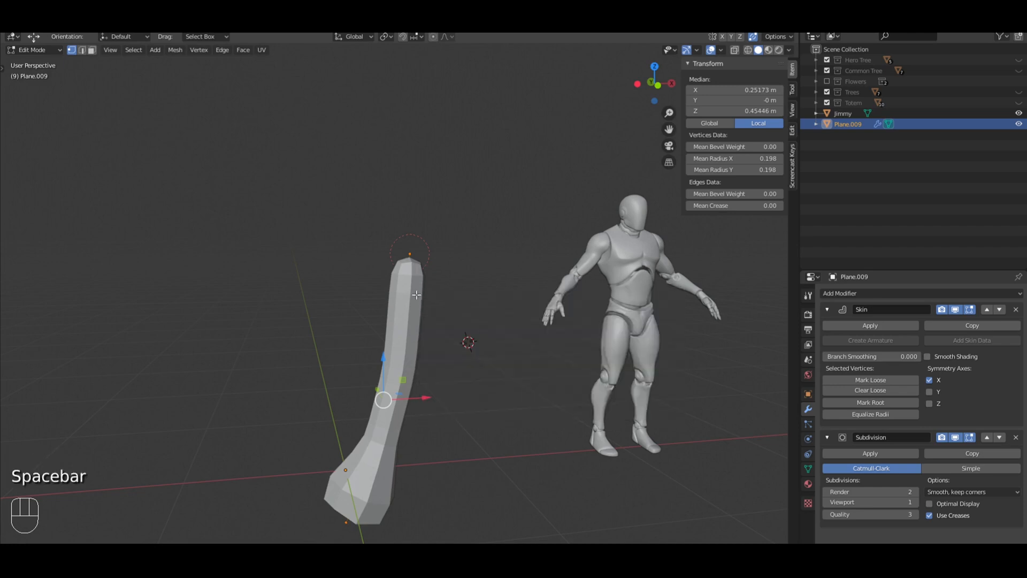
key(space)
key(Return)
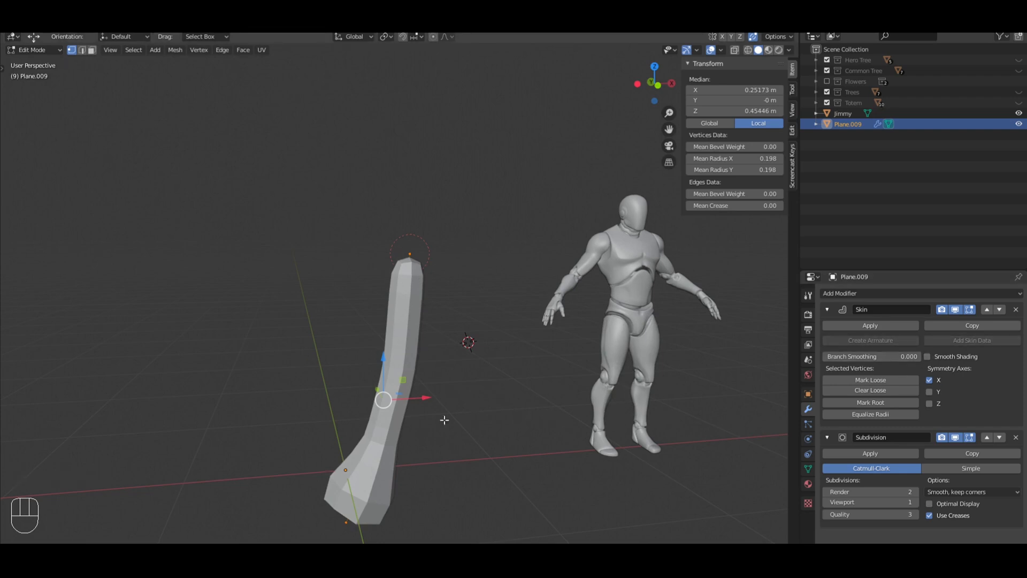
Enable Smooth Shading in the tube's Skin modifier
key(z)
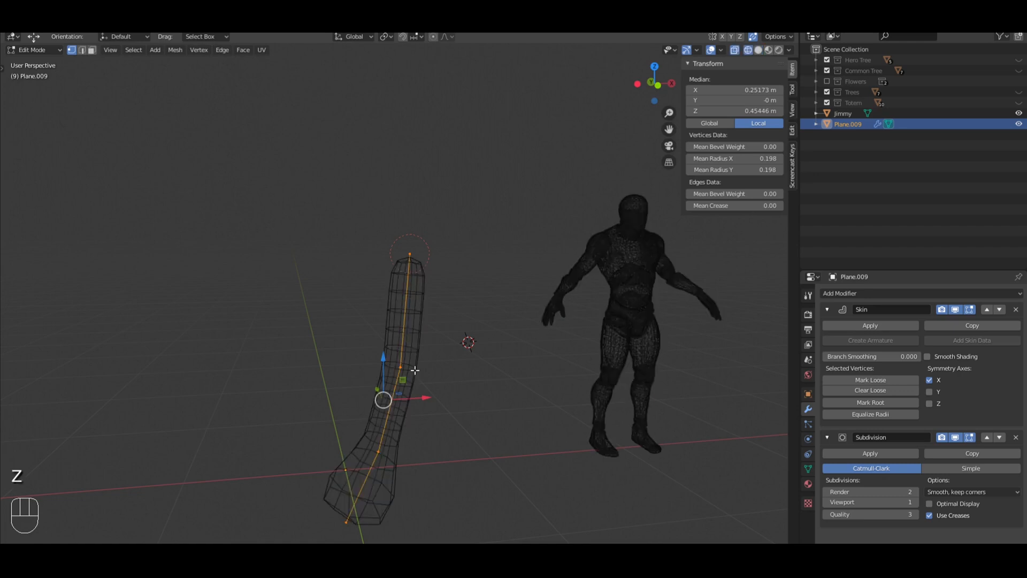
key(z)
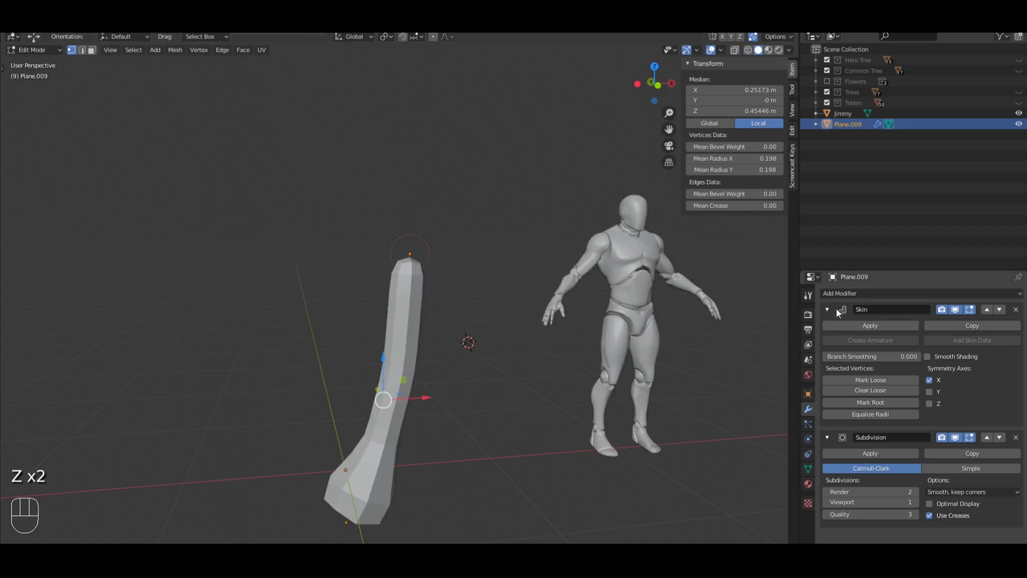
click(928, 357)
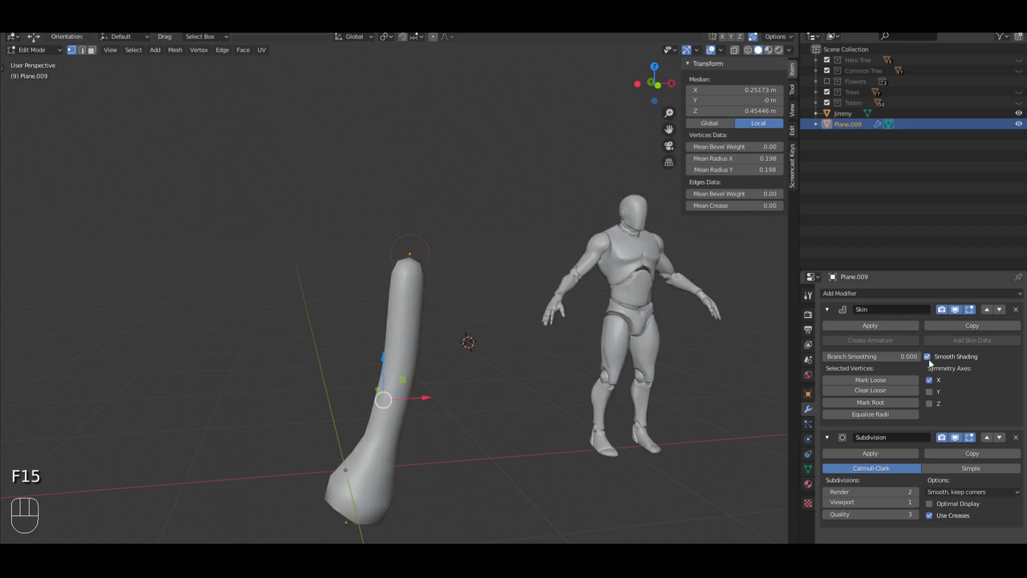
In front wireframe view, move the vertex just below the tube's top one about 0.07 m up and 0.01 m along X, and deselect everything
key(KP_1)
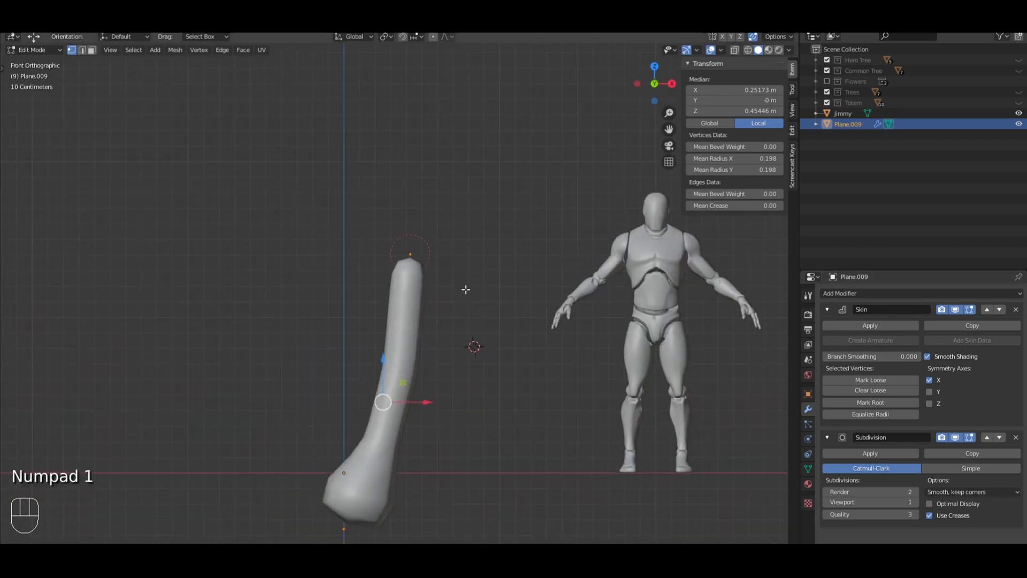
key(shift)
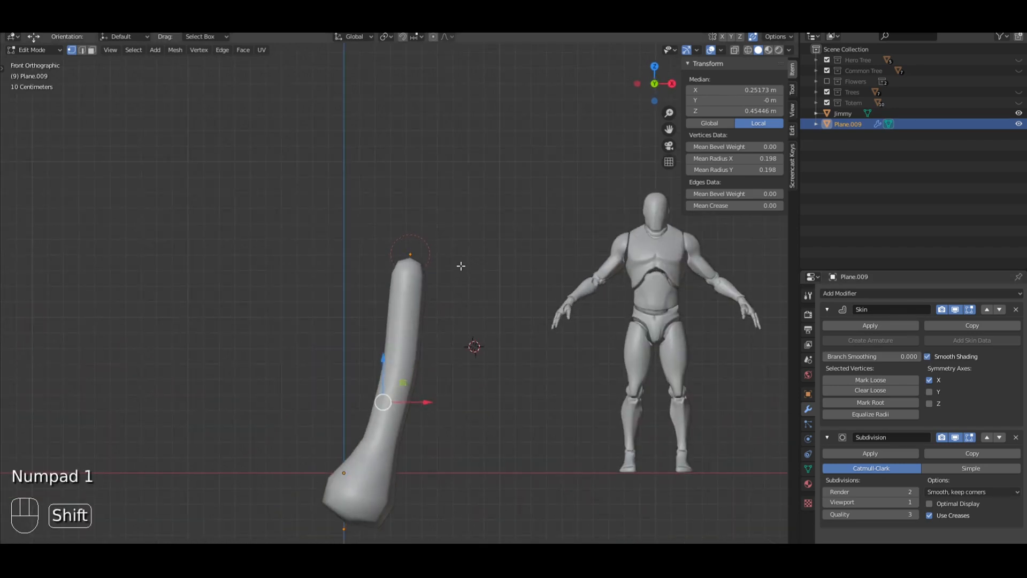
shift+middle_drag(461, 266, 486, 284)
key(a)
click(397, 306)
key(z)
click(407, 396)
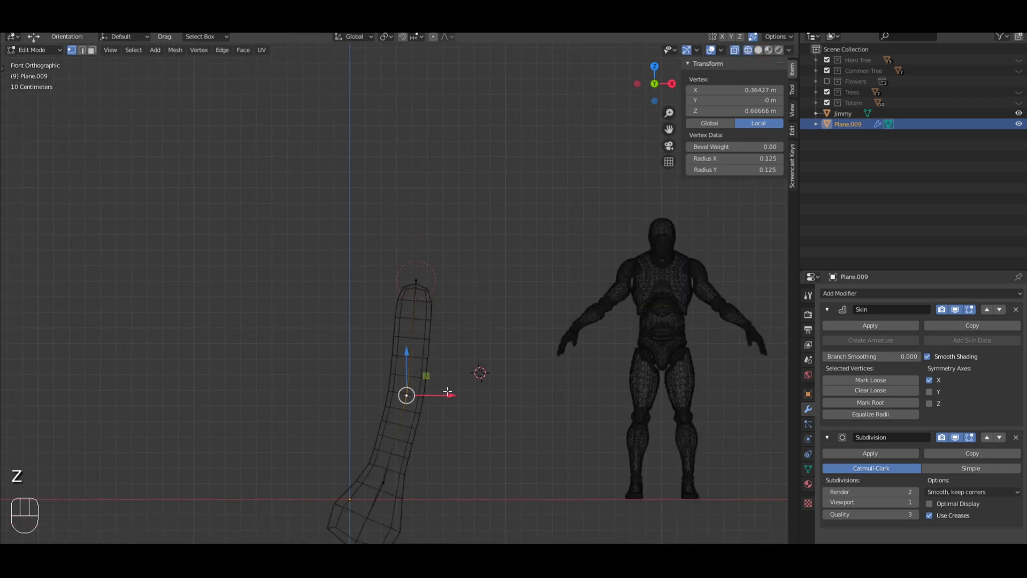
key(g)
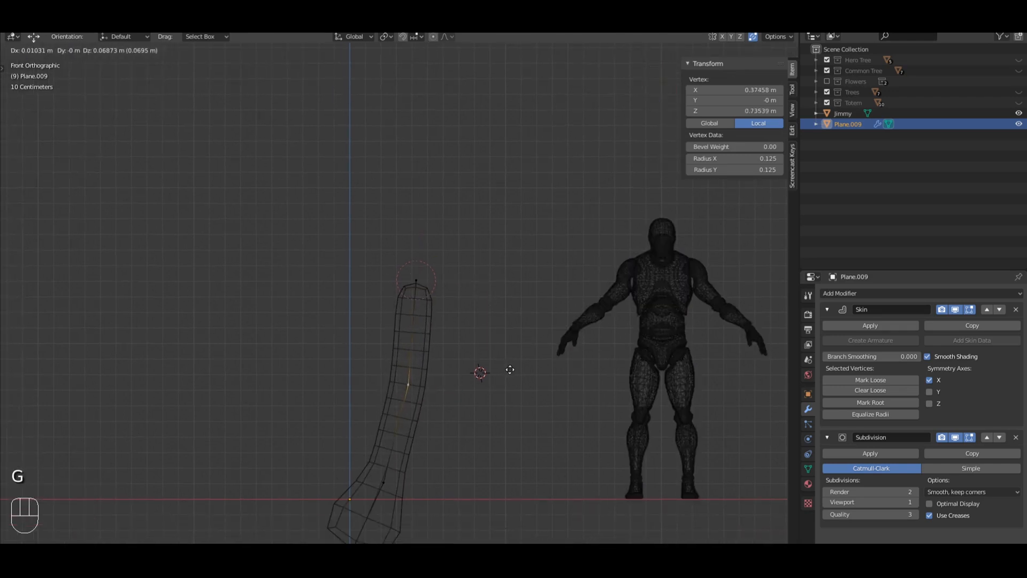
click(509, 368)
key(a)
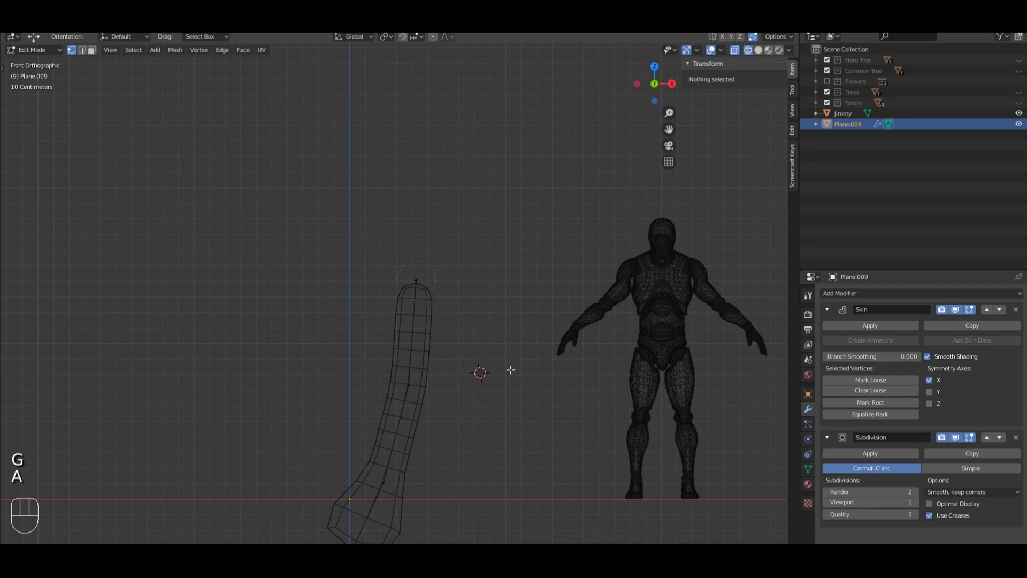
In solid shading, extrude the trunk's top vertex about -0.491 m in X and 0.629 m in Z, and reduce the new end's skin radius
key(z)
click(426, 276)
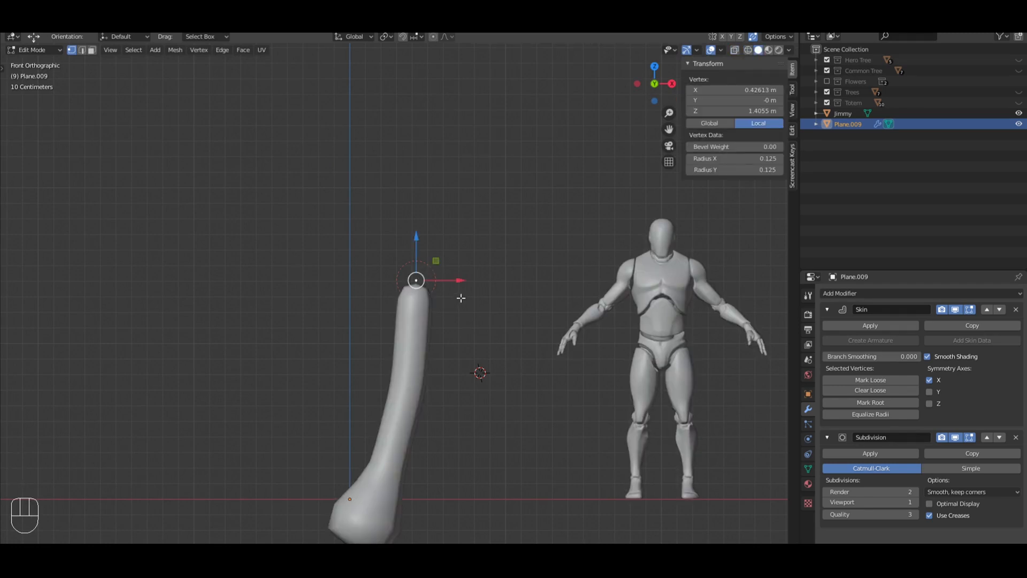
key(e)
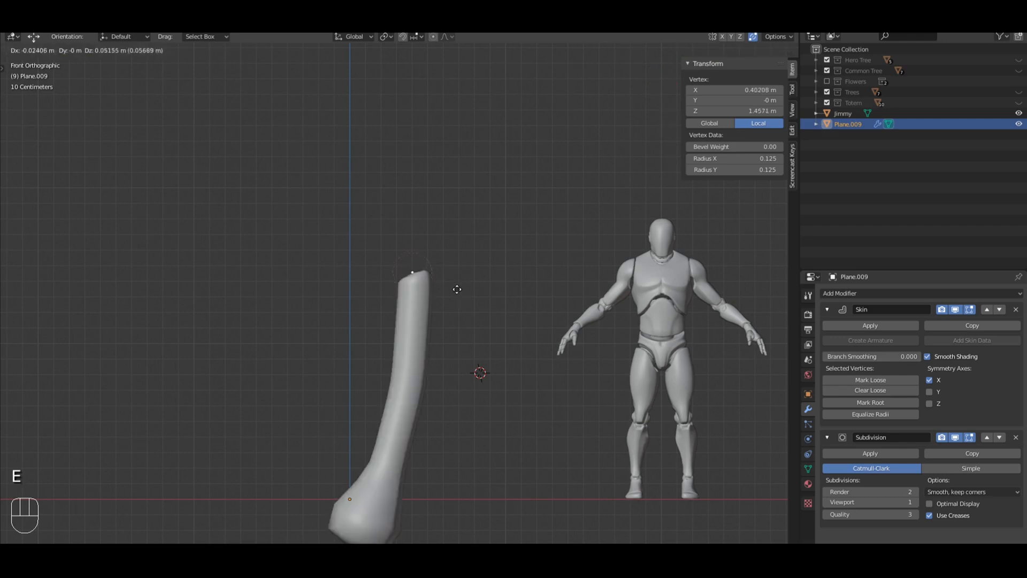
click(385, 200)
key(ctrl+a)
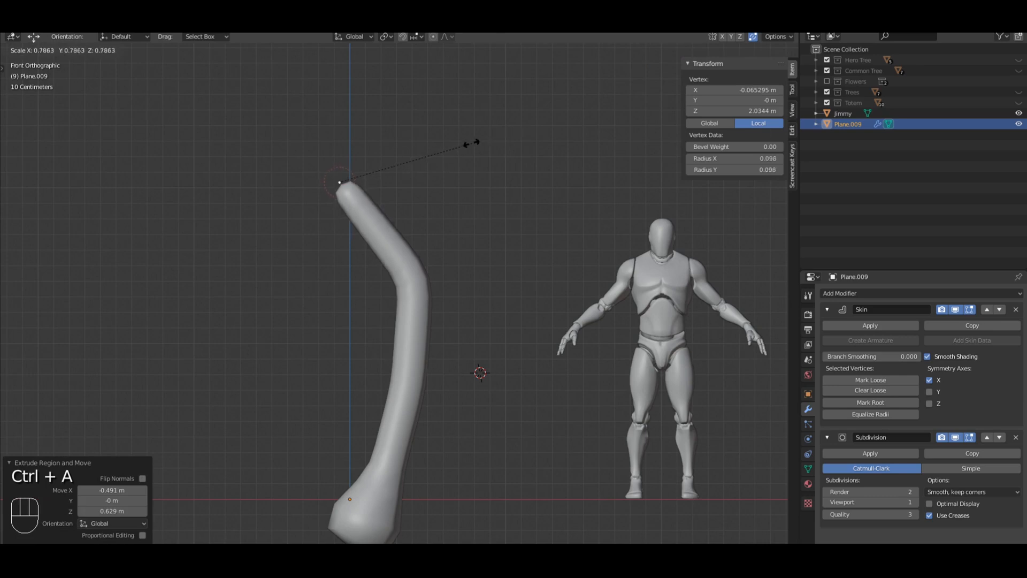
click(471, 143)
Scale the skin radius of the vertex at the trunk's upper bend to about 0.116, adjust the mid-trunk vertex's radius, and deselect everything
right_click(430, 283)
key(ctrl+a)
click(518, 235)
right_click(426, 392)
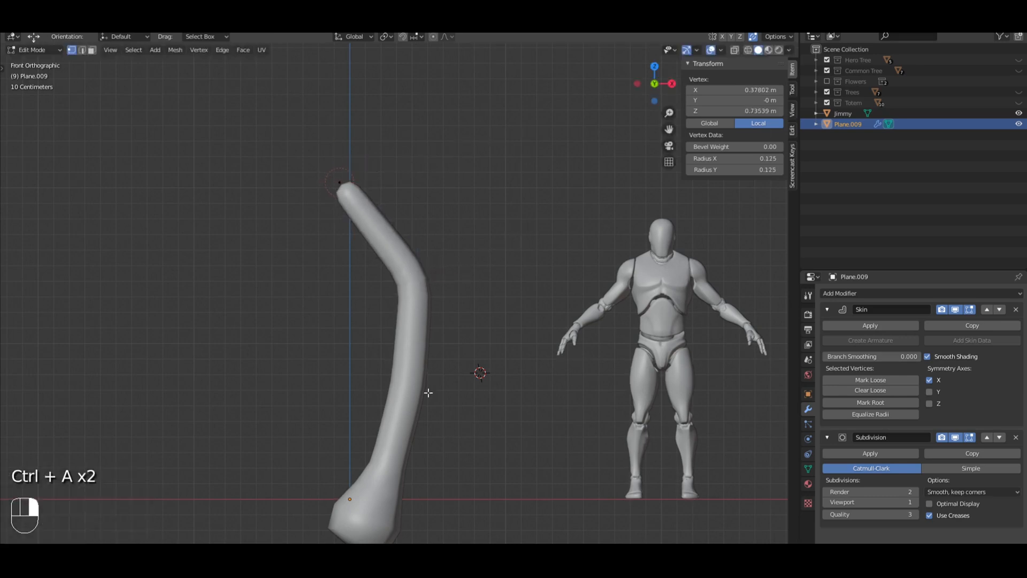
key(ctrl+a)
click(501, 340)
key(a)
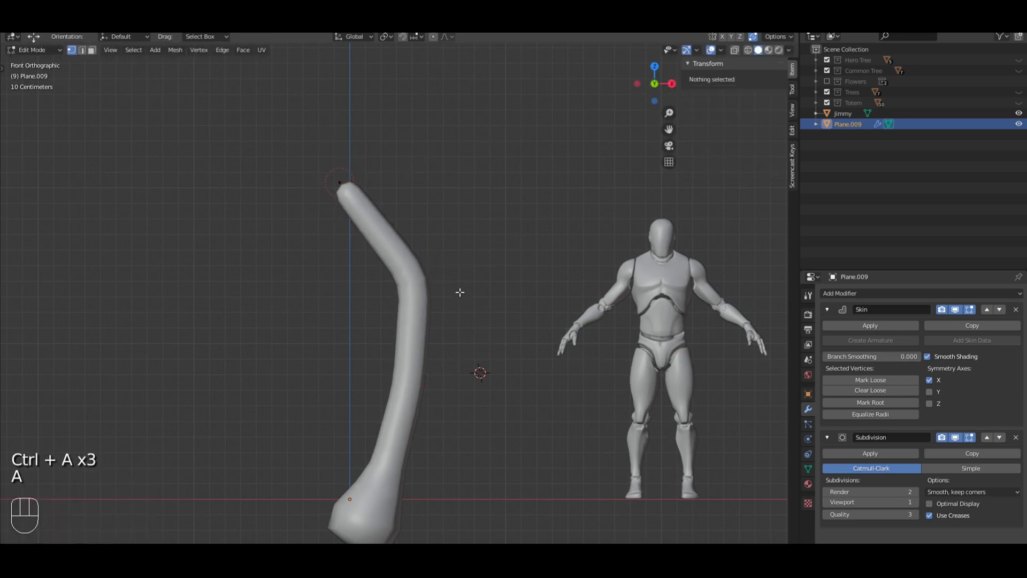
Extrude a side branch from the upper bend about 0.302 m in X and 0.144 m in Z, thin it to radius 0.070 and pull it inward
right_click(420, 272)
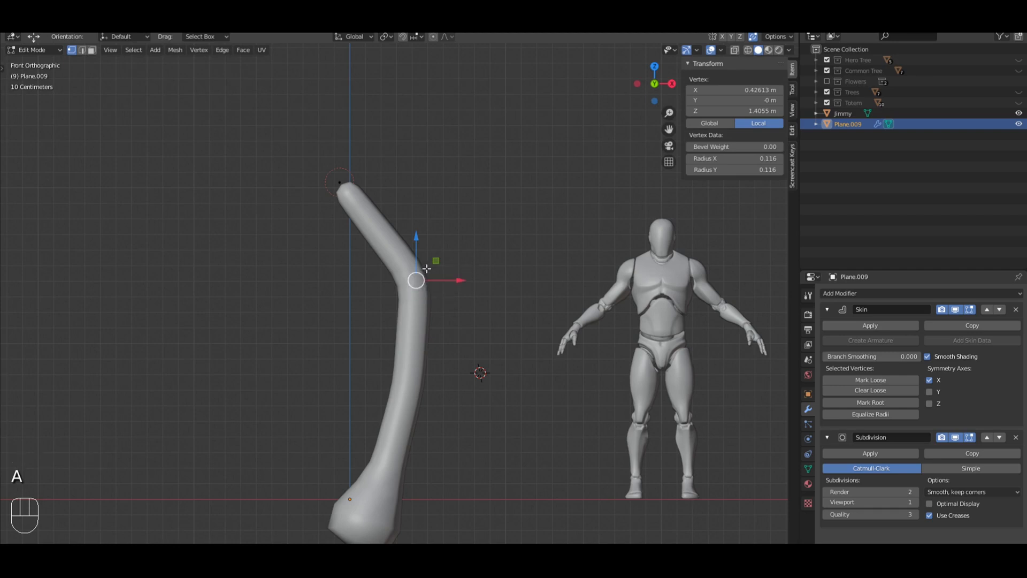
key(e)
click(477, 246)
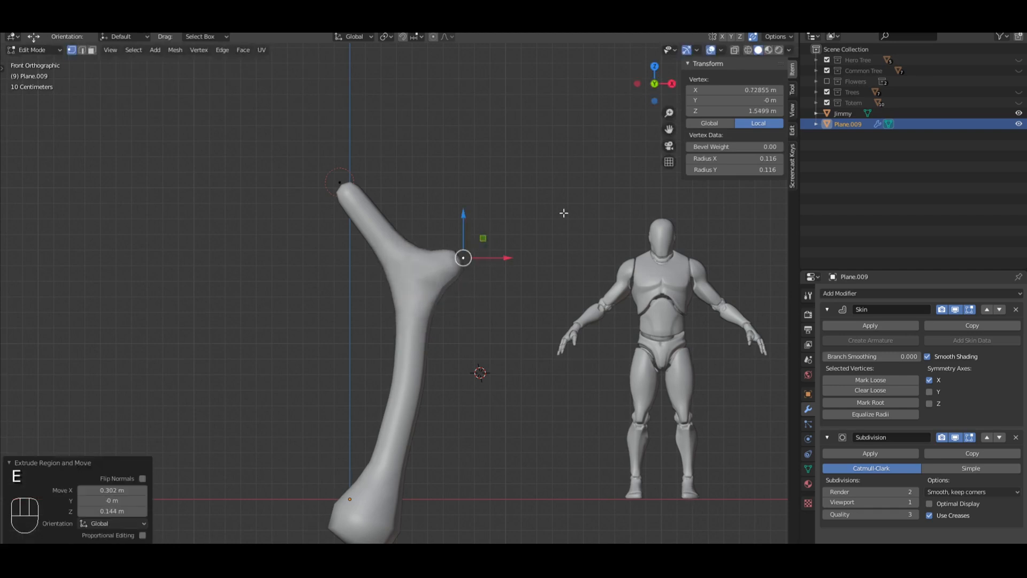
key(ctrl+a)
click(522, 227)
key(g)
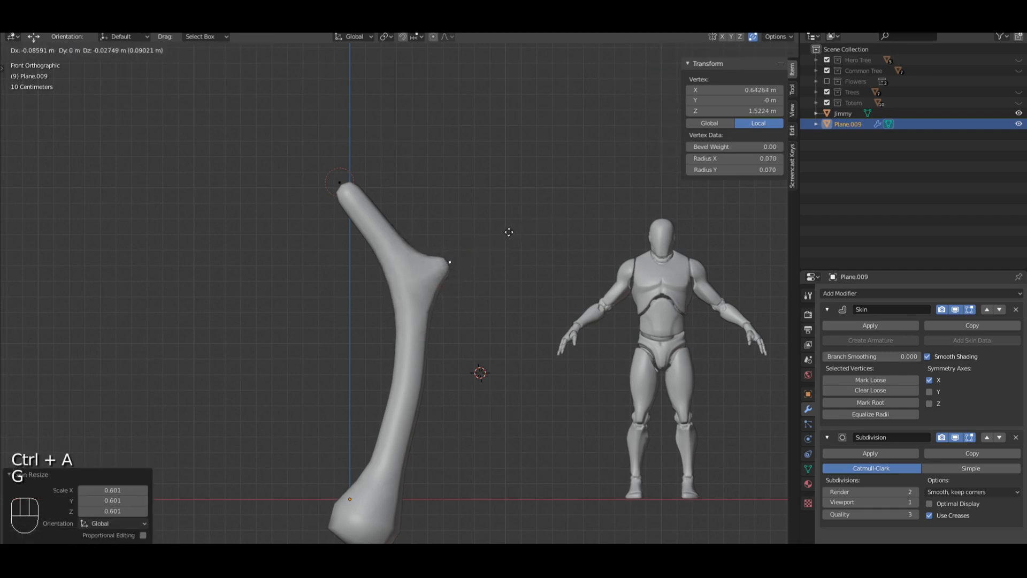
click(508, 233)
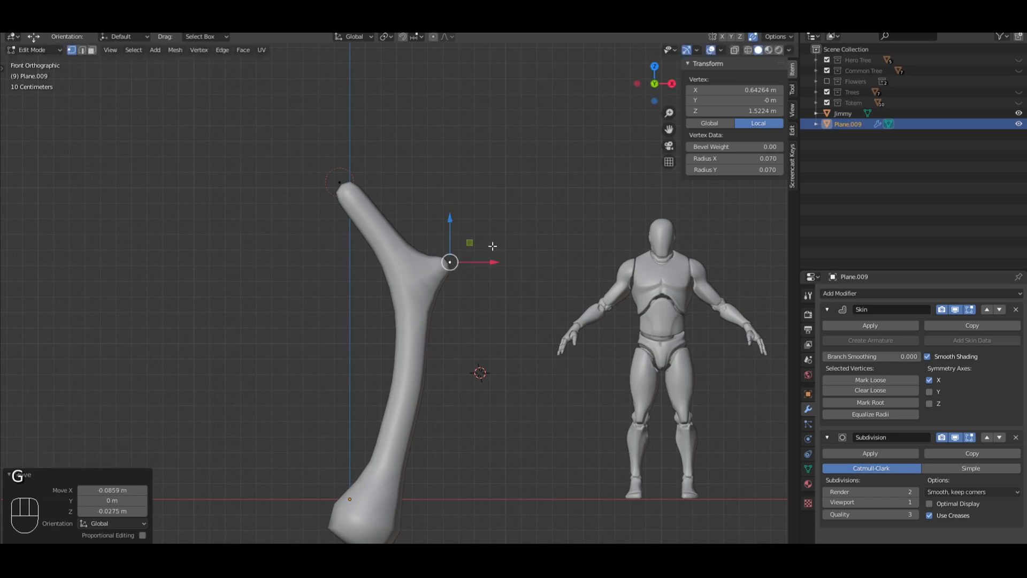
Extrude four more segments from the side branch's end, zigzagging outward and upward to about X 1.20 m, Z 2.34 m
key(e)
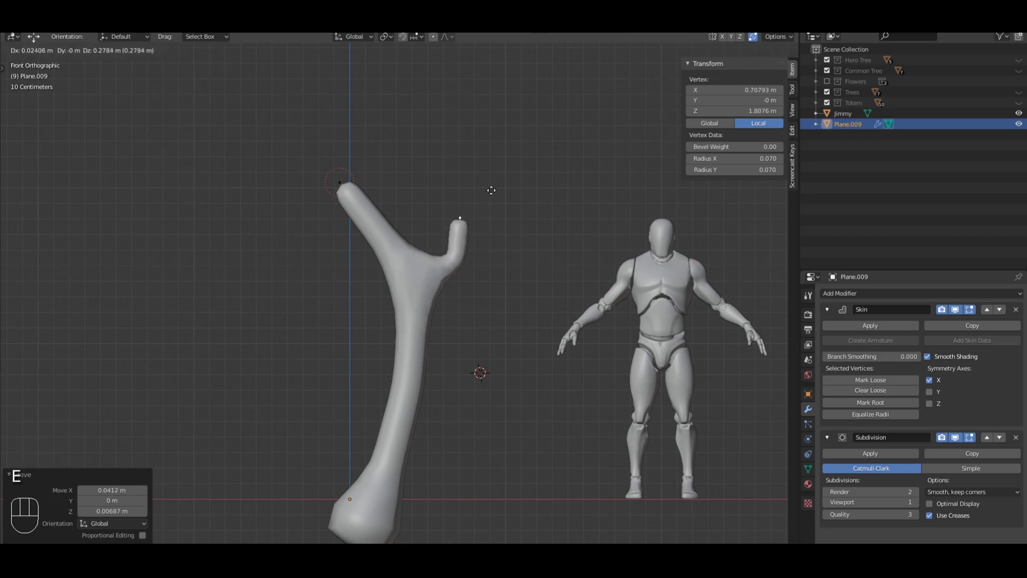
click(505, 177)
key(e)
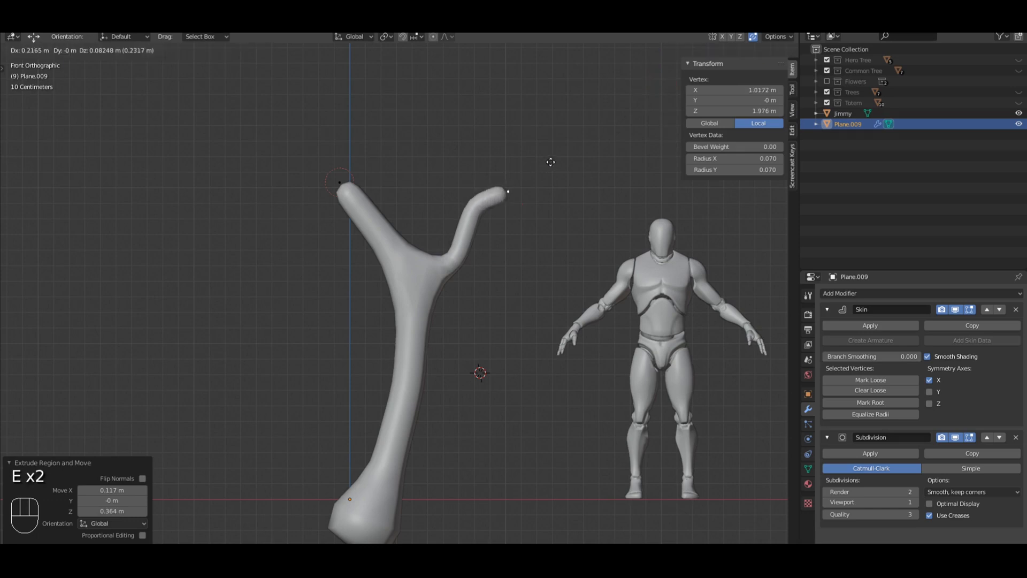
click(575, 162)
key(e)
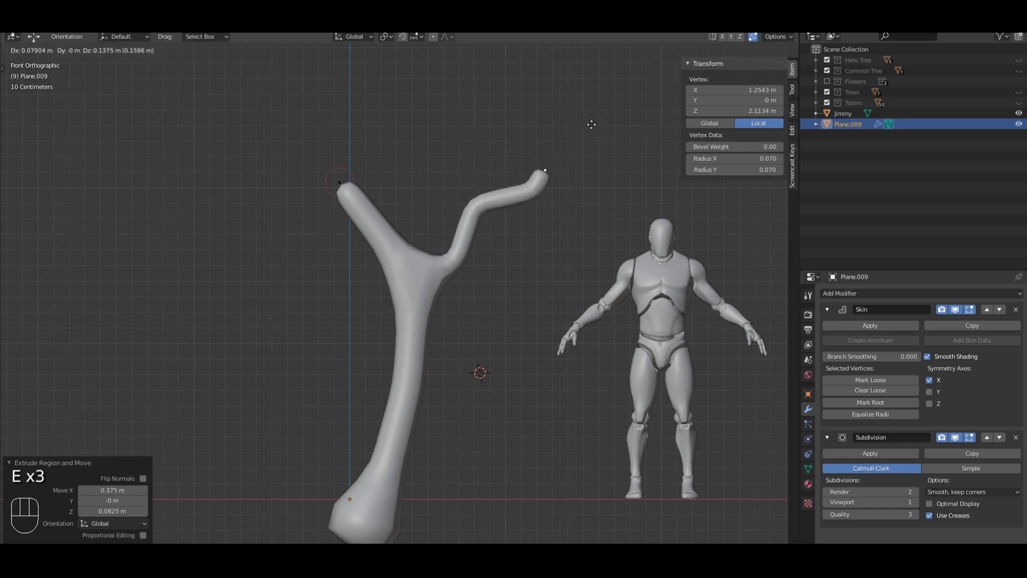
click(594, 110)
key(e)
click(580, 85)
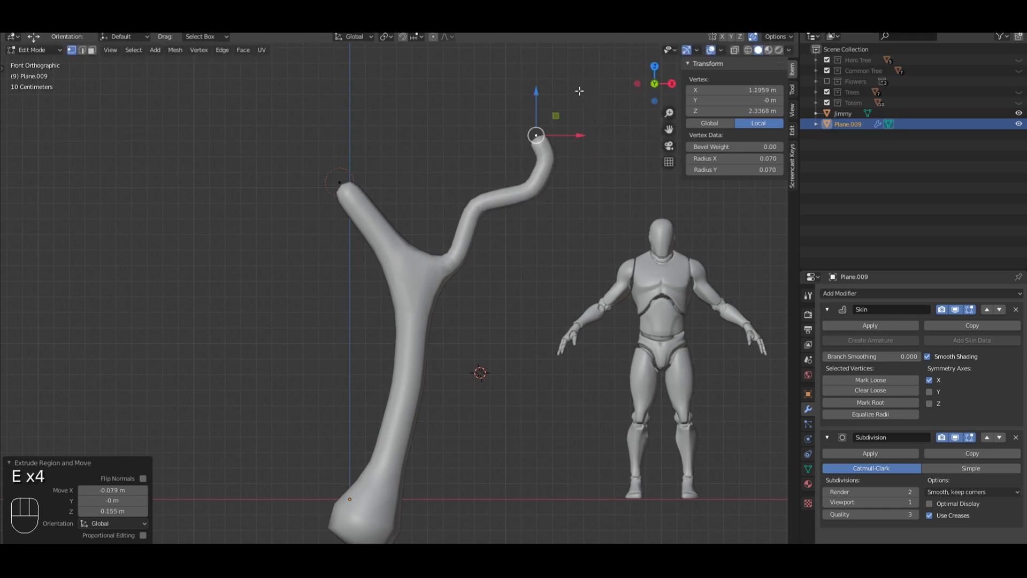
Shrink the side branch tip's skin radius to about 0.012, move the tip further up and slightly inward, and deselect it
key(a)
right_click(554, 131)
drag(556, 115, 551, 105)
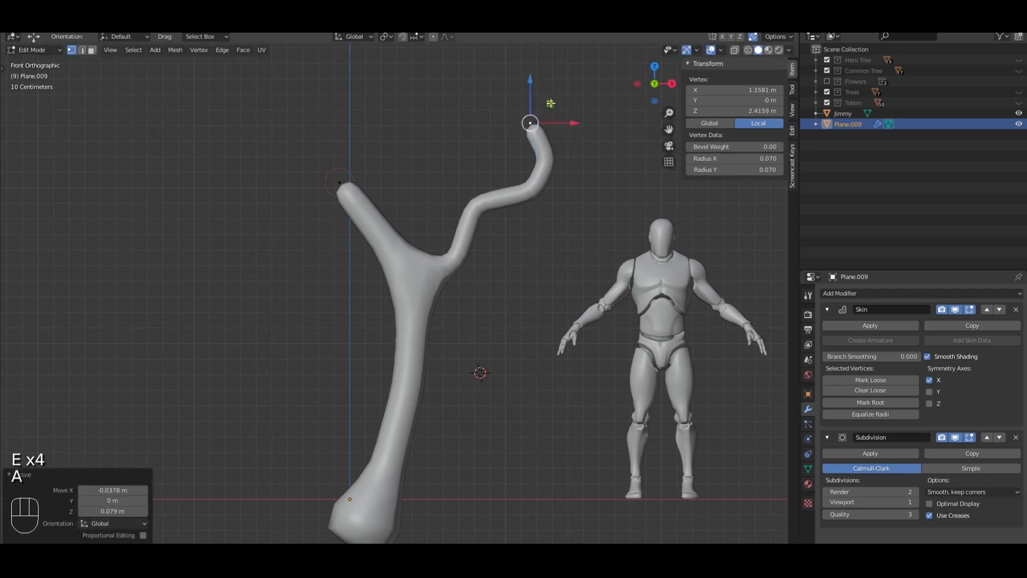
key(ctrl+a)
click(546, 120)
key(g)
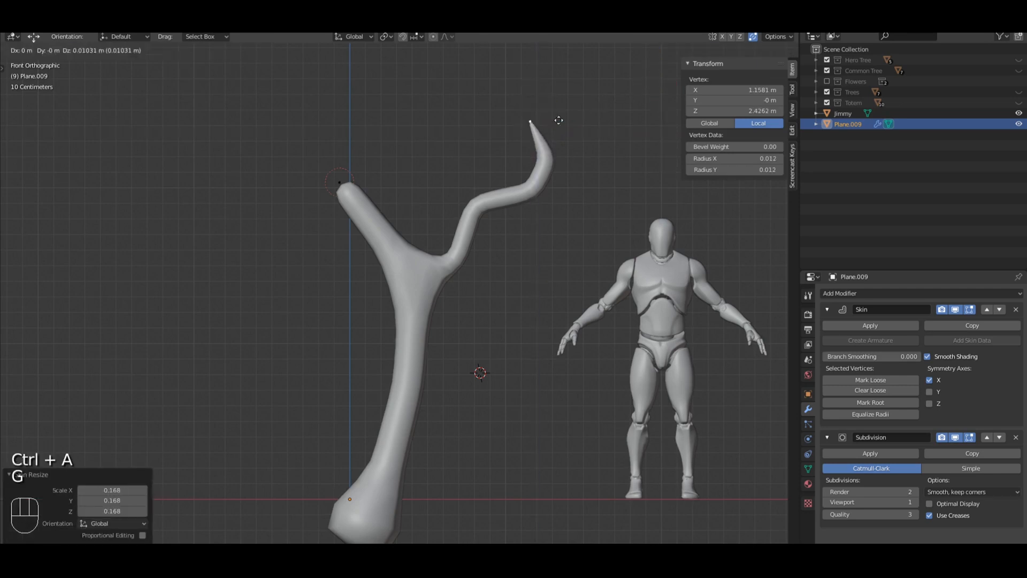
click(555, 106)
key(a)
In wireframe view, reduce the skin radius of the vertex below the branch tip to 0.044 and move it to about X 1.27 m, Z 2.28 m
right_click(552, 156)
key(z)
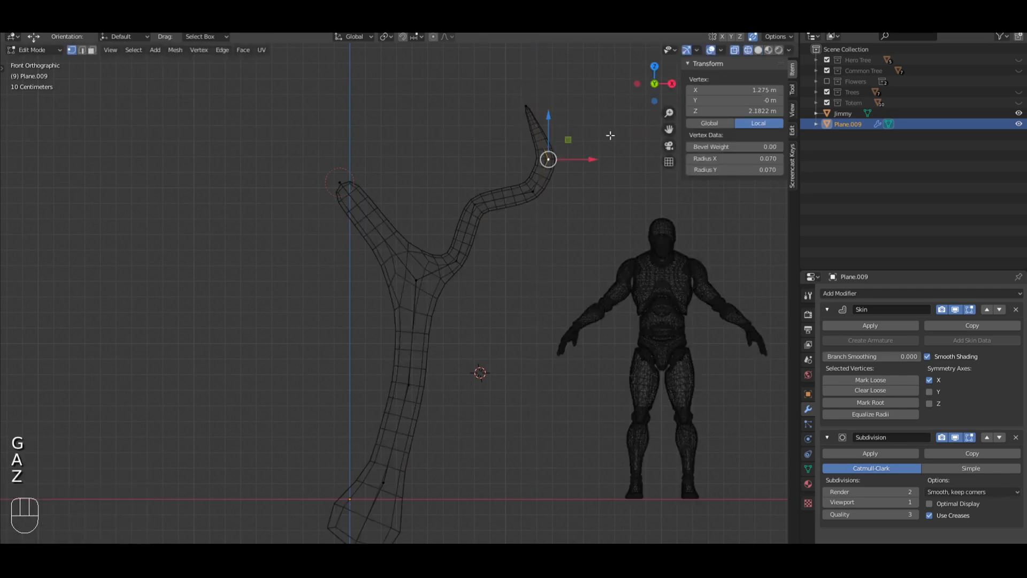
key(a)
right_click(583, 156)
key(g)
click(576, 156)
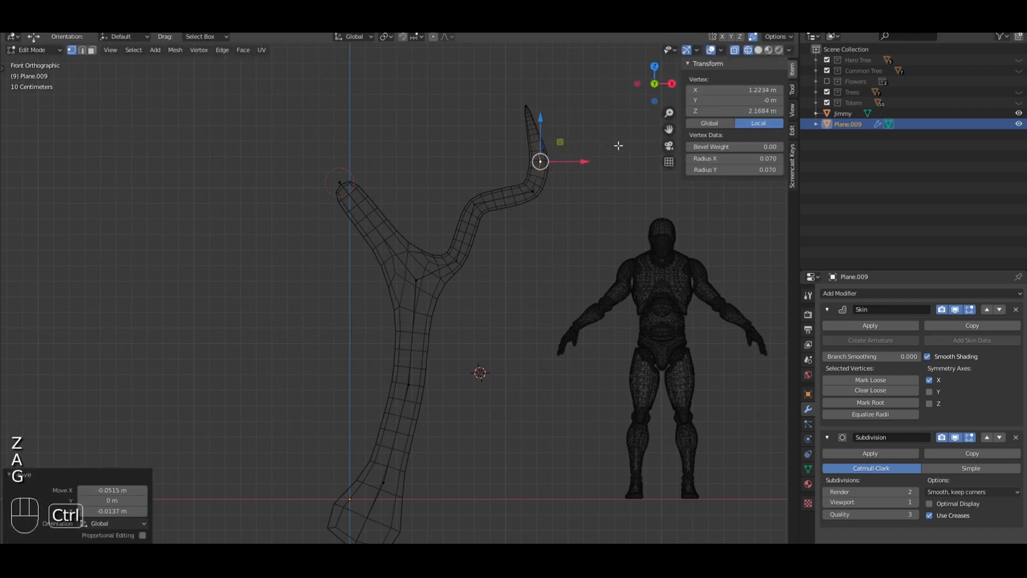
key(ctrl+a)
click(612, 145)
key(g)
click(596, 127)
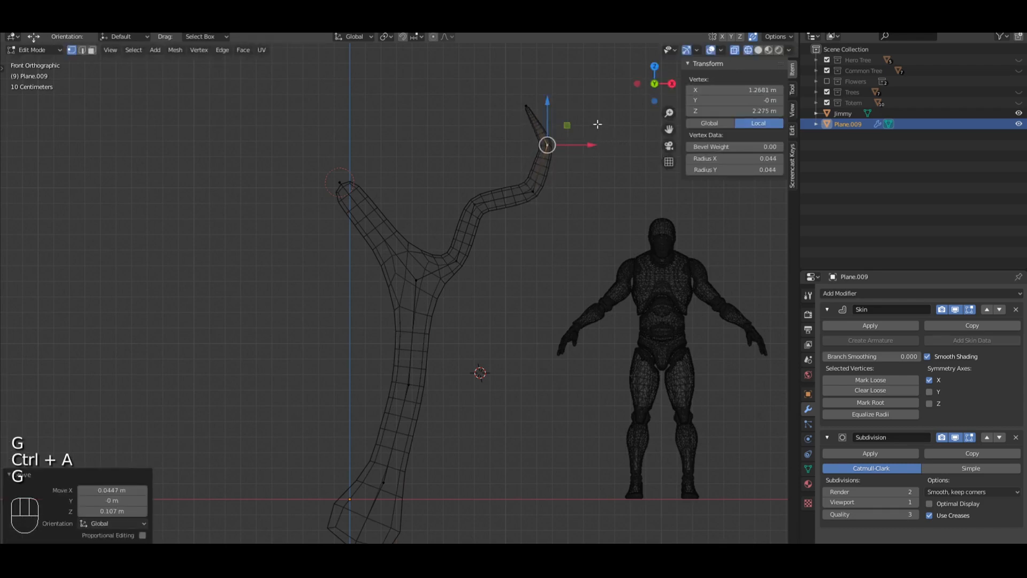
key(a)
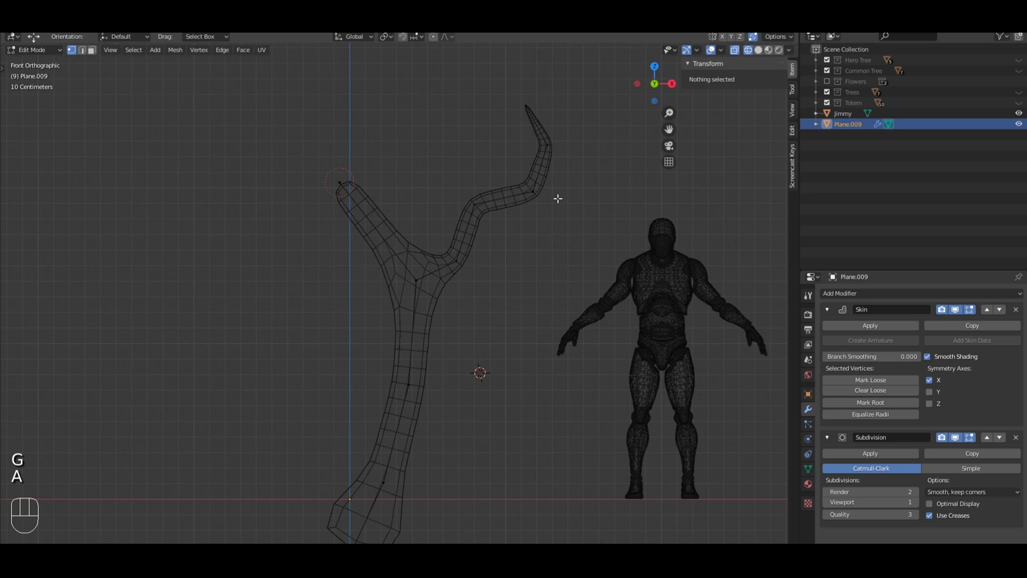
Thin the side branch's next lower bend to skin radius 0.051, move it to about X 1.12 m, Z 1.99 m, and return to solid shading
key(b)
drag(557, 201, 515, 174)
key(g)
right_click(602, 178)
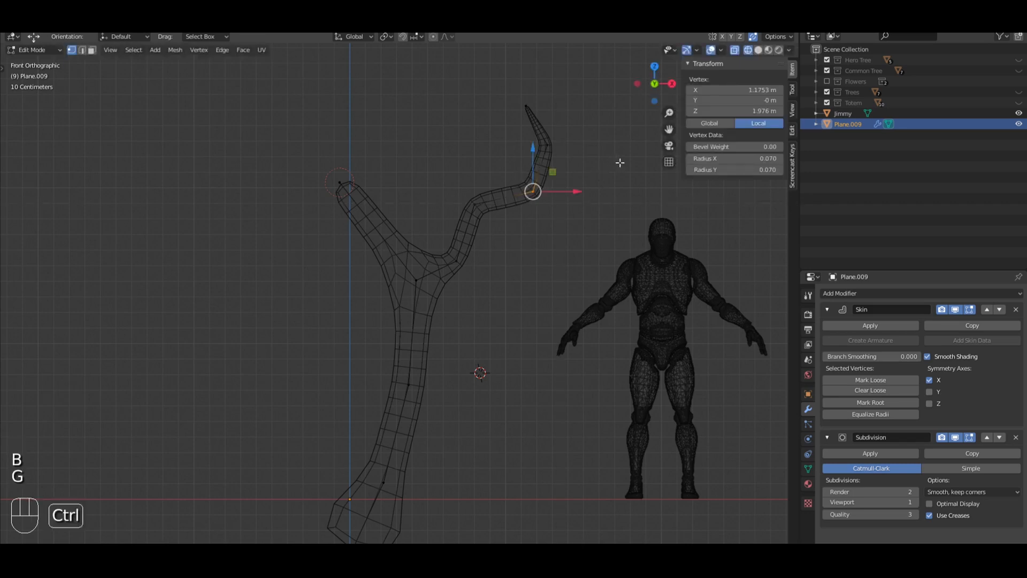
key(ctrl+a)
click(587, 172)
key(ctrl+a)
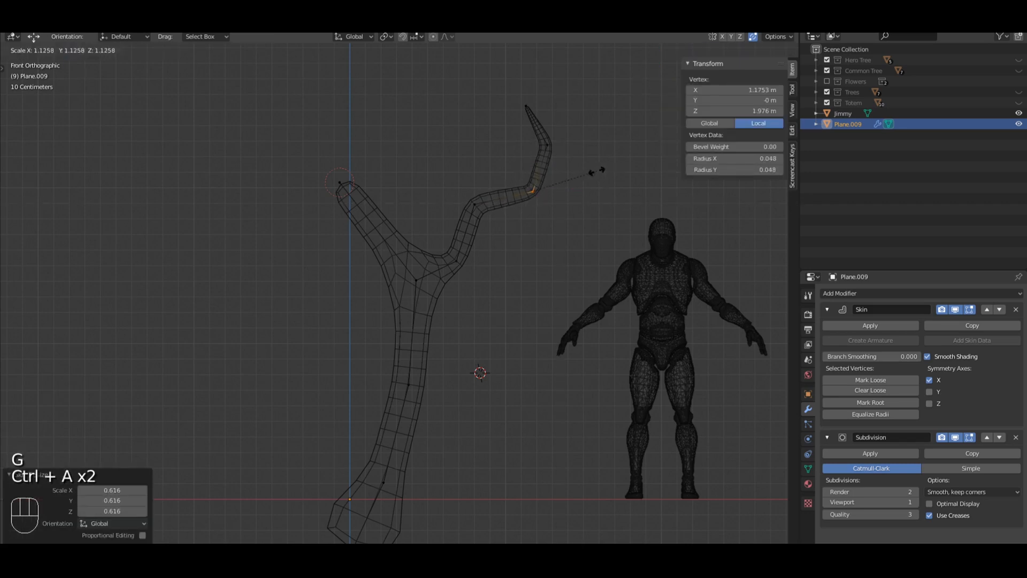
key(F15)
key(g)
click(591, 168)
key(a)
key(z)
key(a)
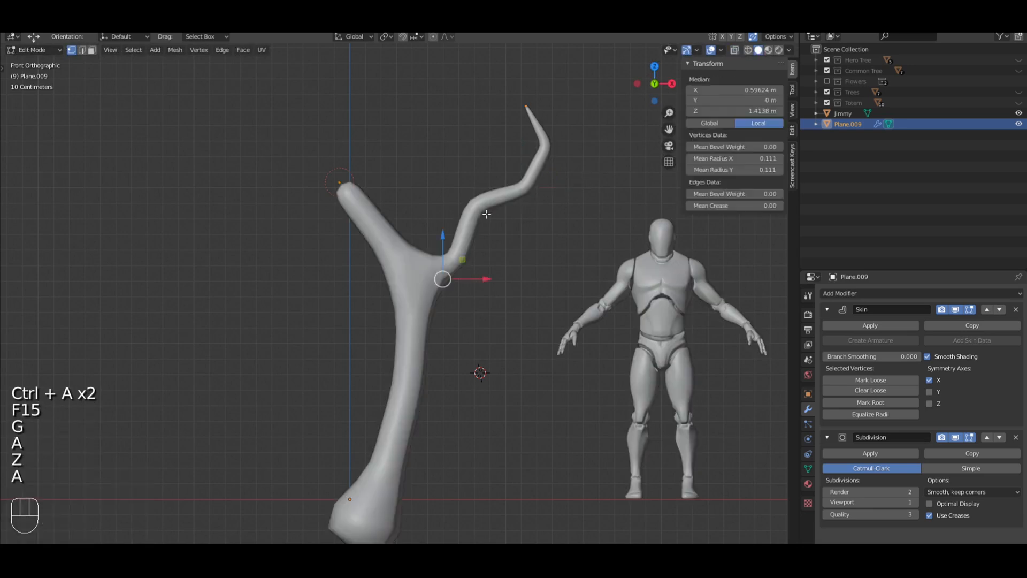
key(a)
Move the vertex at the base of the side branch slightly outward and up
click(485, 213)
key(z)
key(z)
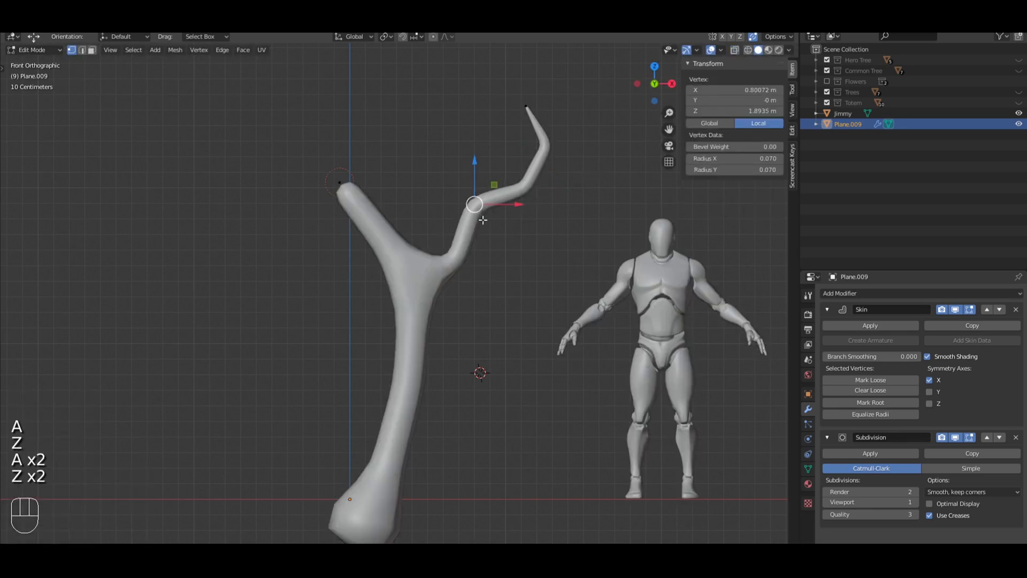
click(457, 259)
key(g)
click(514, 224)
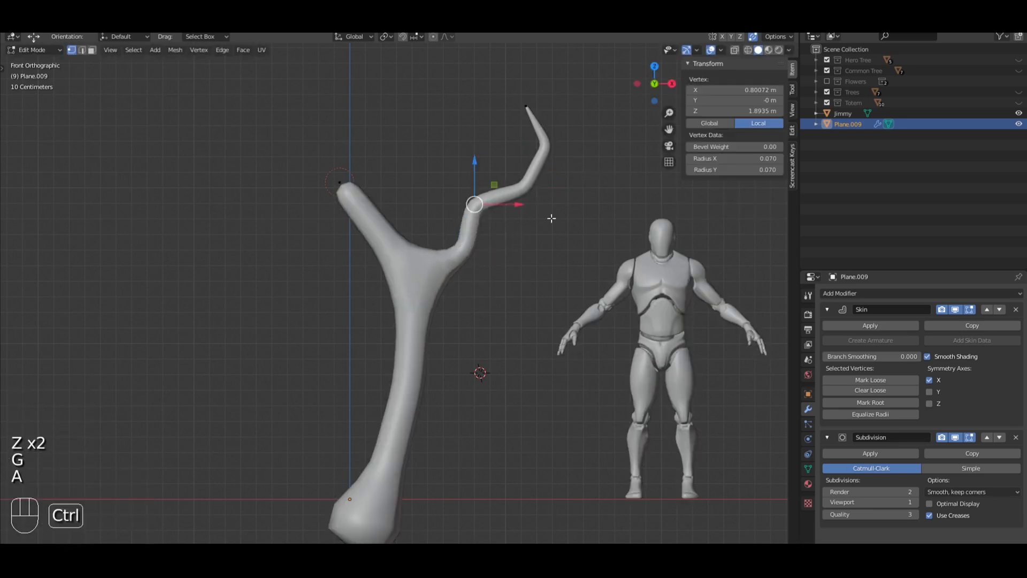
Reduce the skin radius of the side branch's lower elbow to about 0.061 and further thin the bend above it
key(ctrl+a)
click(533, 211)
key(a)
right_click(527, 191)
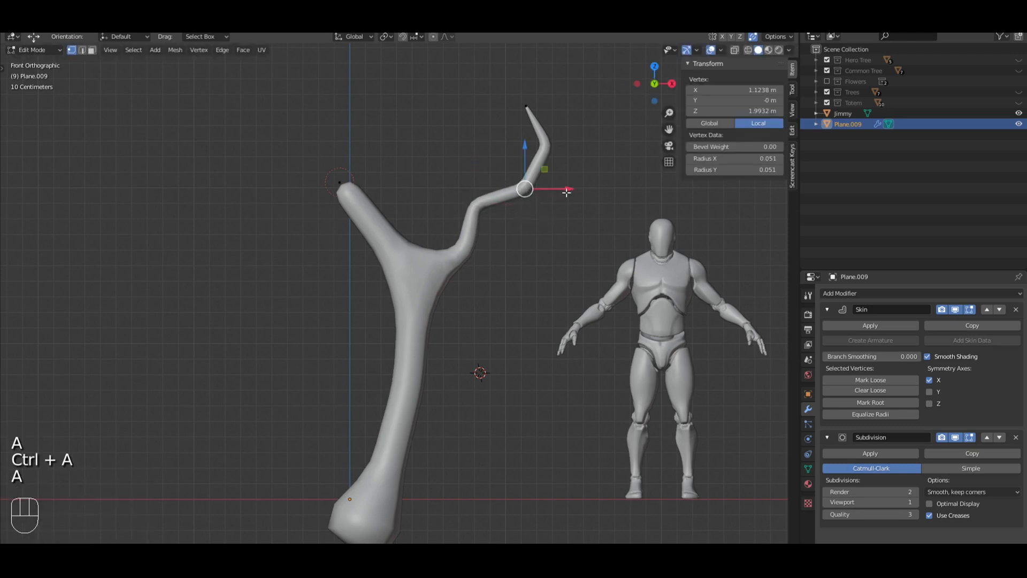
key(ctrl+a)
click(524, 214)
key(a)
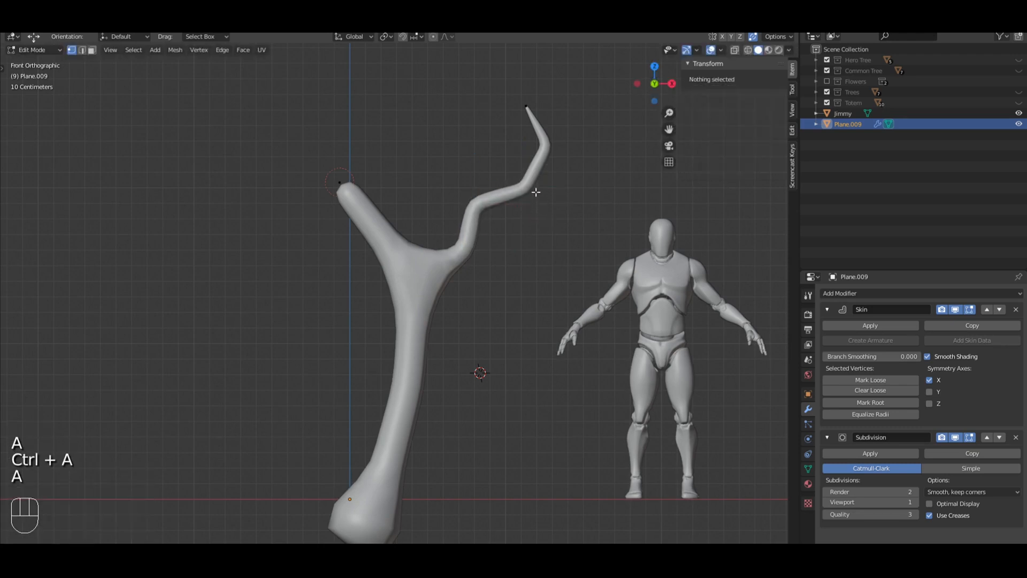
right_click(527, 190)
key(ctrl+a)
click(578, 191)
key(a)
Thin the side branch's uppermost bend, shrink its tip radius to about 0.009, and move the tip down closer to the bend
right_click(548, 145)
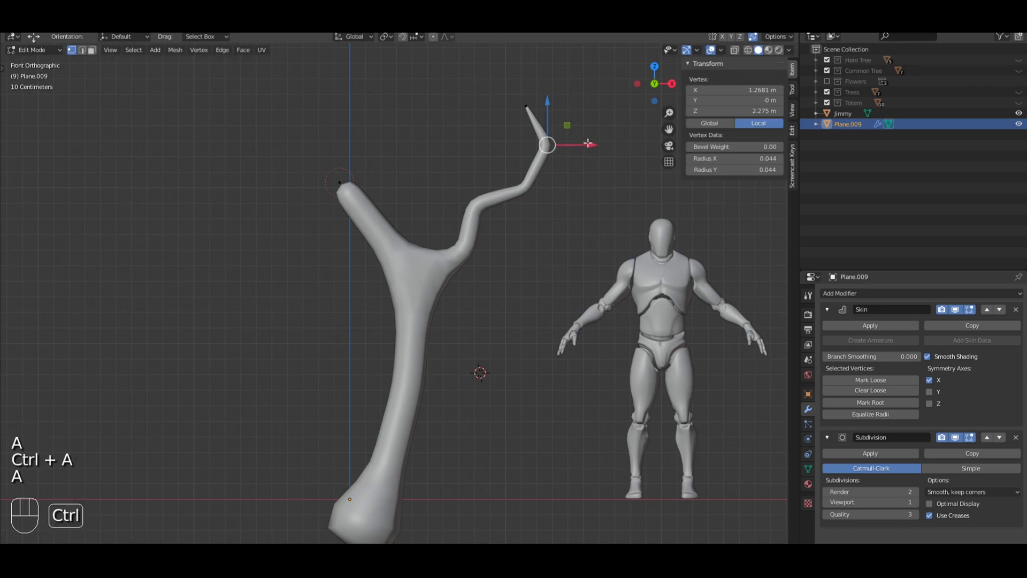
key(ctrl+a)
click(578, 143)
key(ctrl+a)
click(582, 97)
key(g)
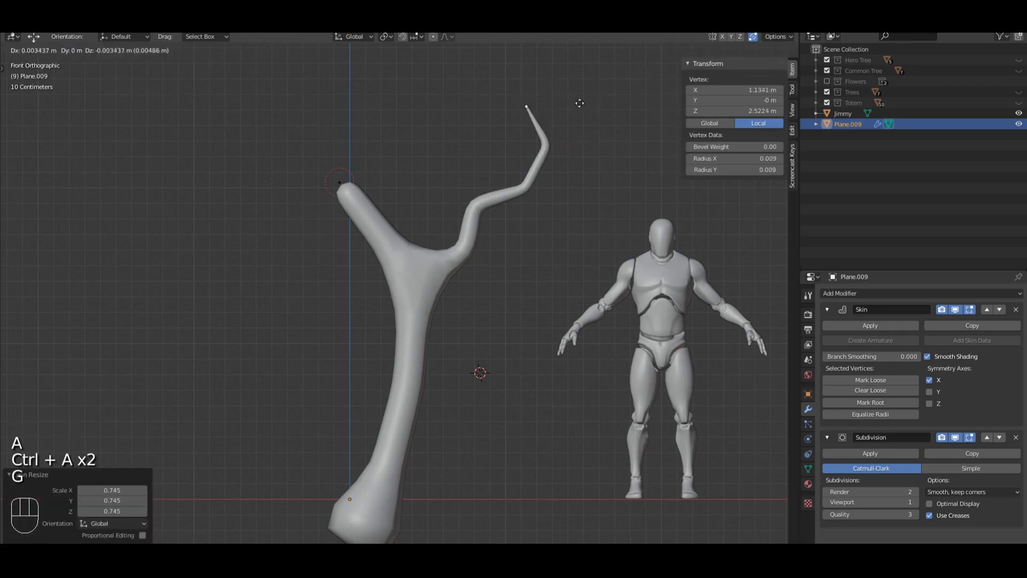
click(585, 137)
Box-select the side branch's top two vertices, move them down and inward, then deselect them and switch to Object Mode
key(a)
key(b)
drag(568, 149, 521, 117)
key(g)
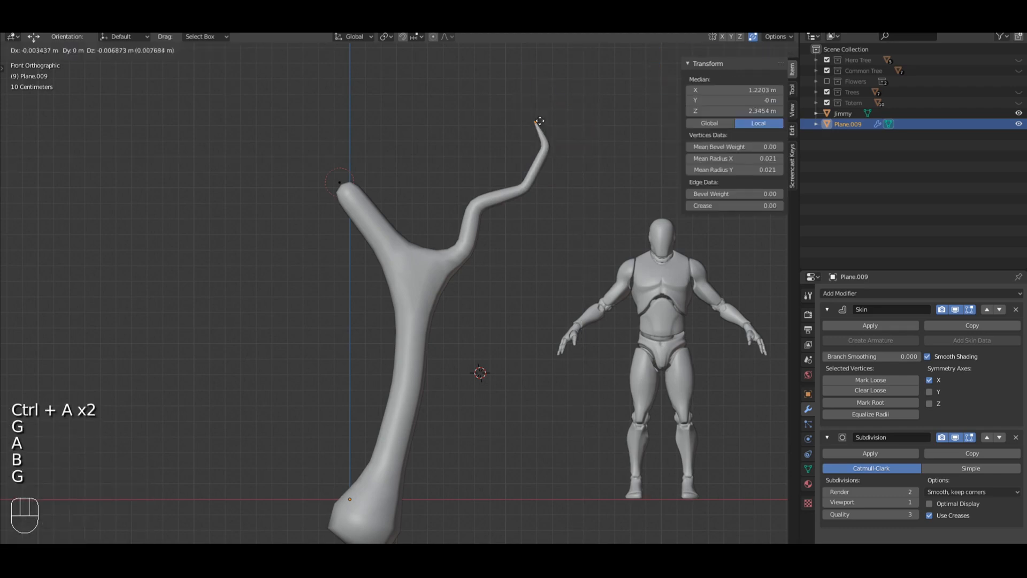
click(530, 135)
key(a)
key(Tab)
scroll(553, 188, down, 4)
scroll(545, 185, up, 4)
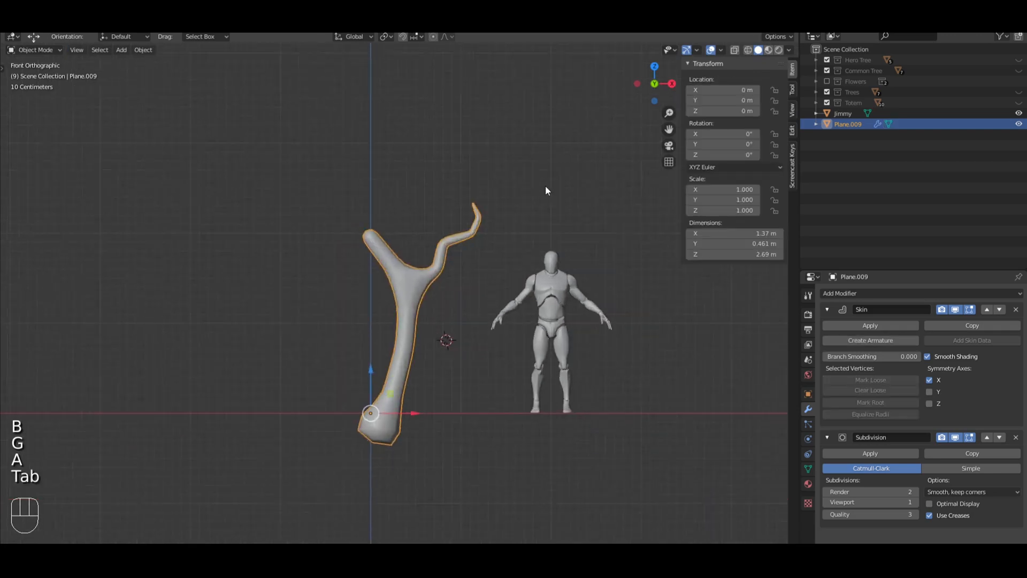
Back in Edit Mode, select all side branch vertices in wireframe and move them -0.151 m in X and 0.0378 m in Z, returning to solid shading
key(Tab)
key(z)
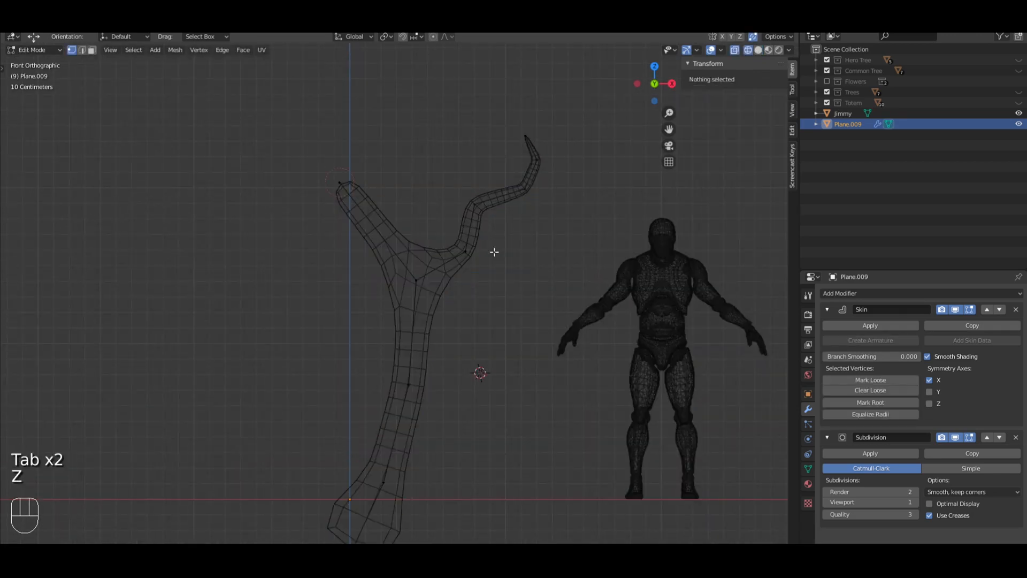
key(b)
drag(575, 274, 442, 111)
key(g)
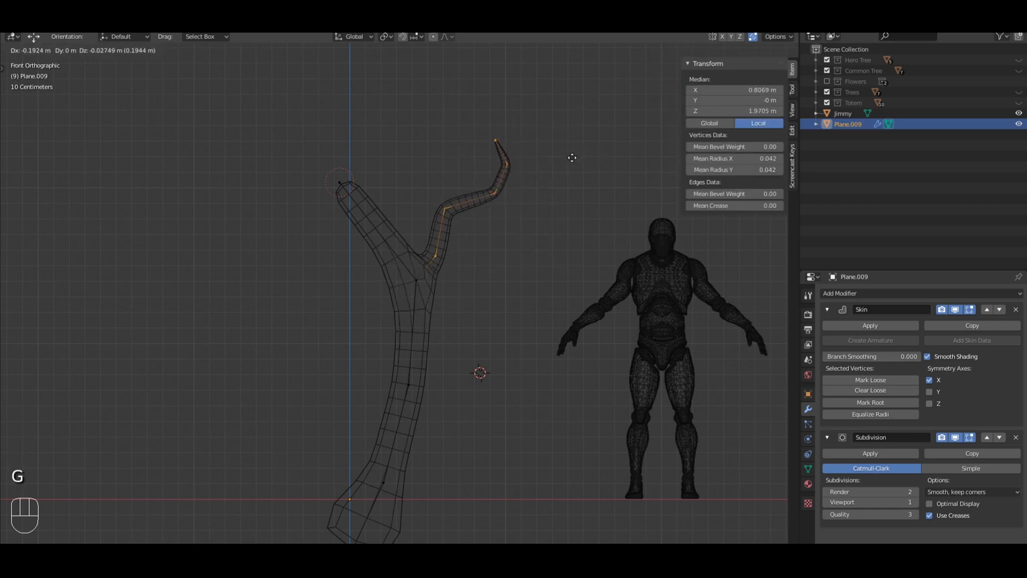
click(577, 147)
key(z)
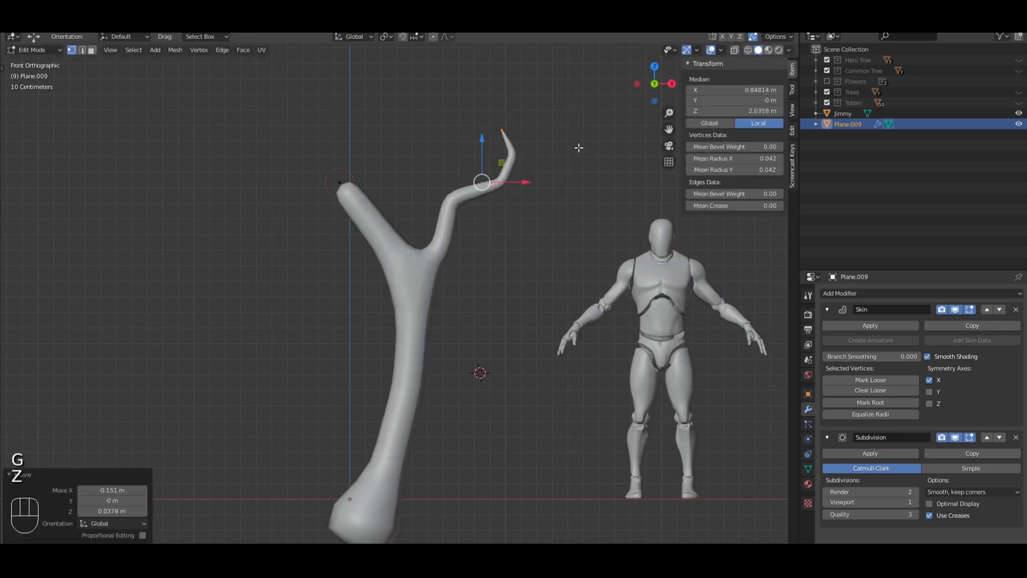
key(a)
key(a)
scroll(579, 148, down, 2)
scroll(579, 147, up, 2)
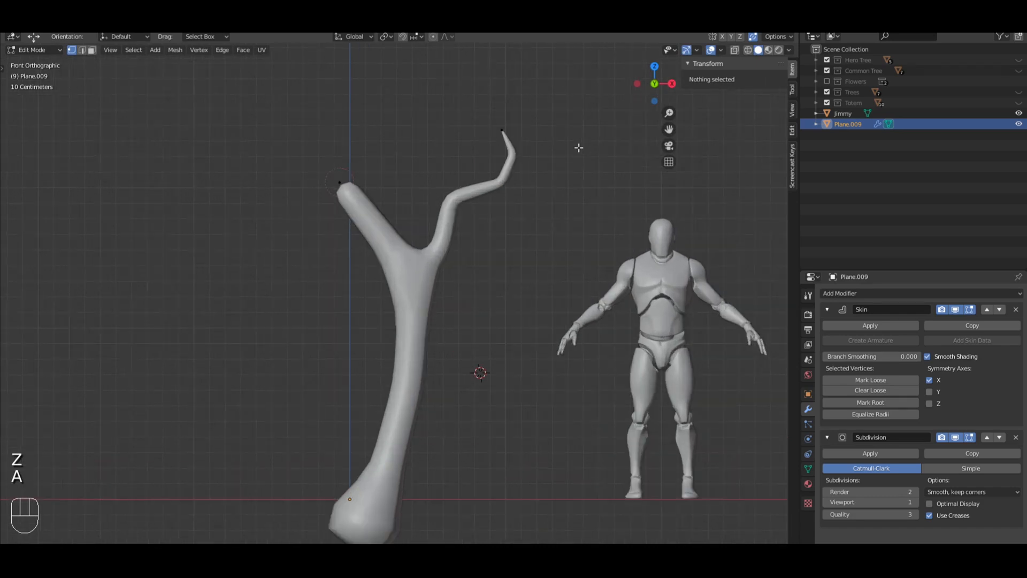
Move the side branch's lower elbow vertex about 0.0481 m in X and -0.103 m in Z
click(459, 201)
key(g)
click(462, 216)
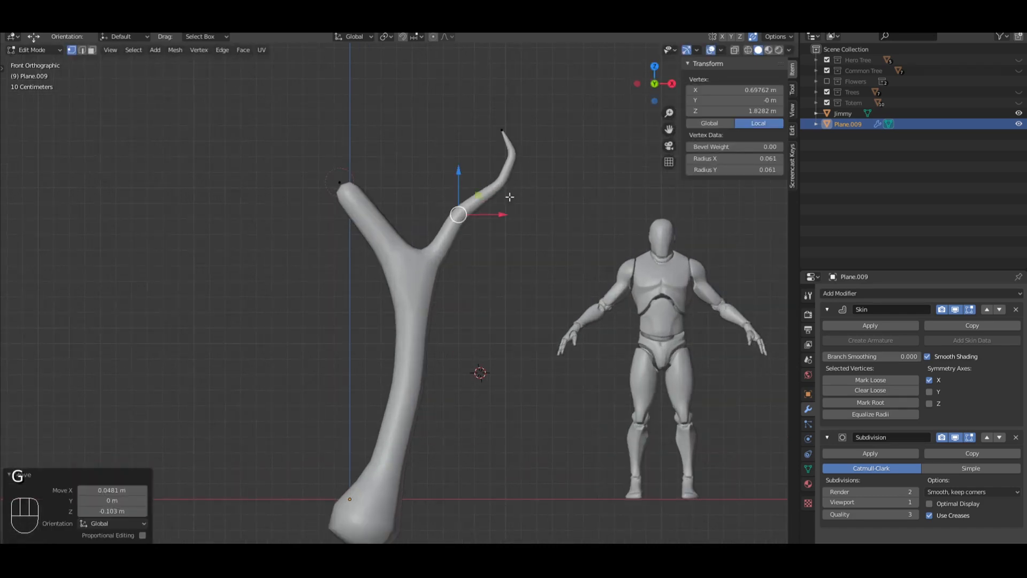
Nudge the side branch's lower elbow vertex inward and upward, about -0.045 m in X and 0.045 m in Z, and deselect it
key(g)
click(502, 184)
key(a)
key(g)
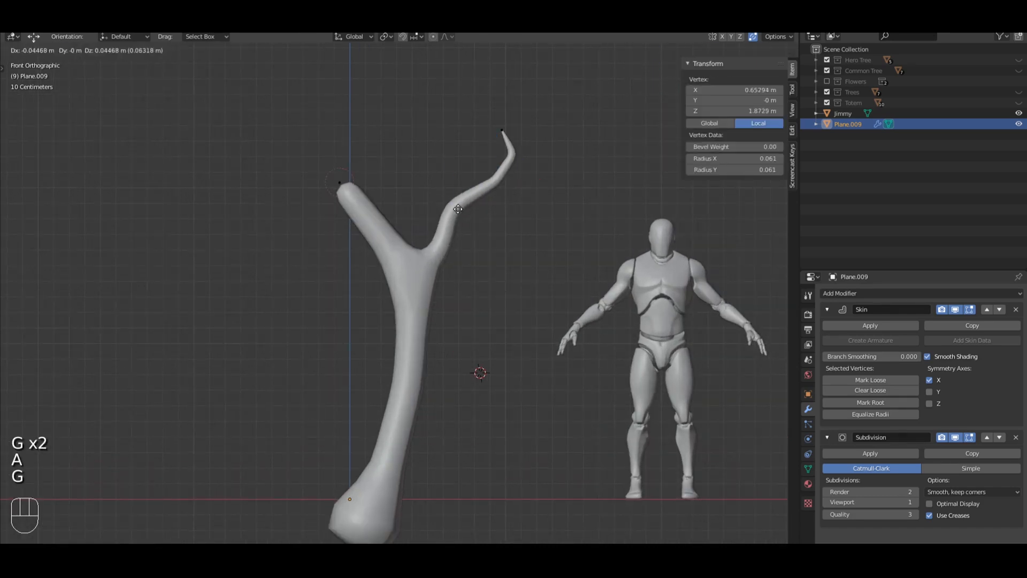
key(a)
Move the side branch's tip vertex 0.0742 m in X and 0.0099 m in Z, then clear the selection
scroll(506, 227, down, 2)
click(477, 170)
key(g)
click(477, 174)
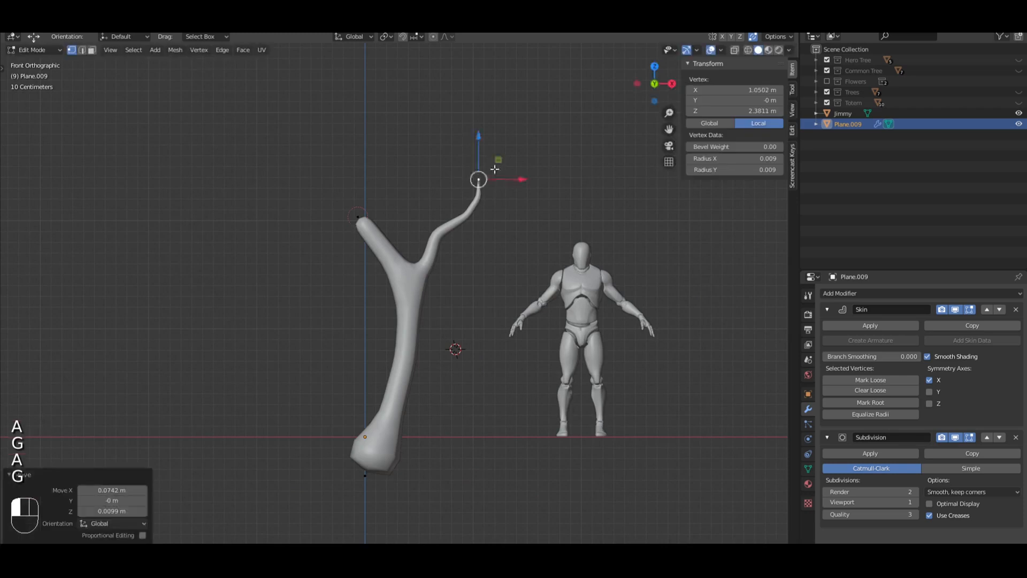
key(a)
shift+middle_drag(476, 170, 497, 195)
scroll(402, 206, up, 2)
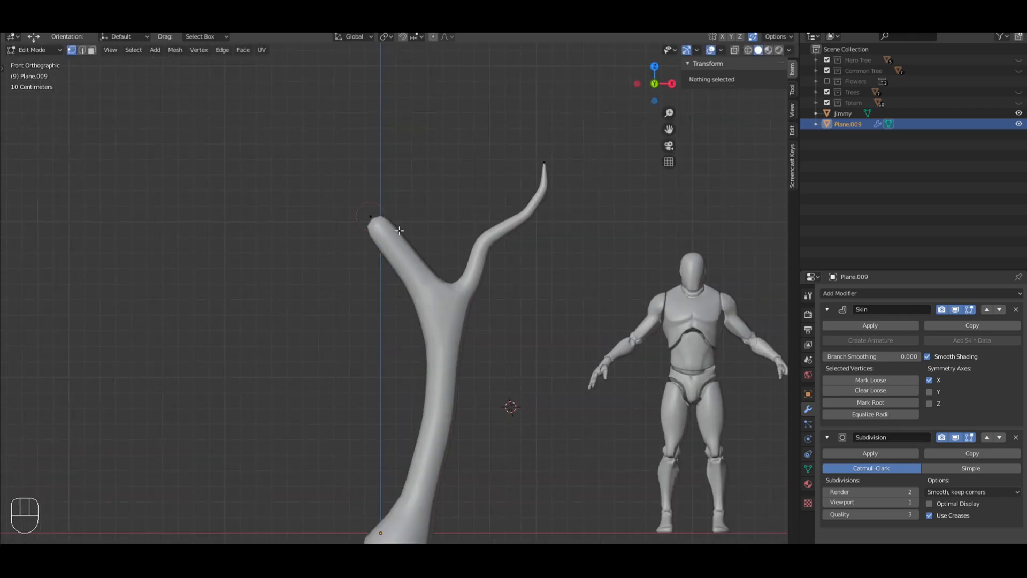
Box-select the end vertex of the thick main branch and move it 0.268 m in X and 0.0928 m in Z
key(b)
drag(409, 232, 335, 183)
key(a)
key(b)
drag(401, 234, 335, 177)
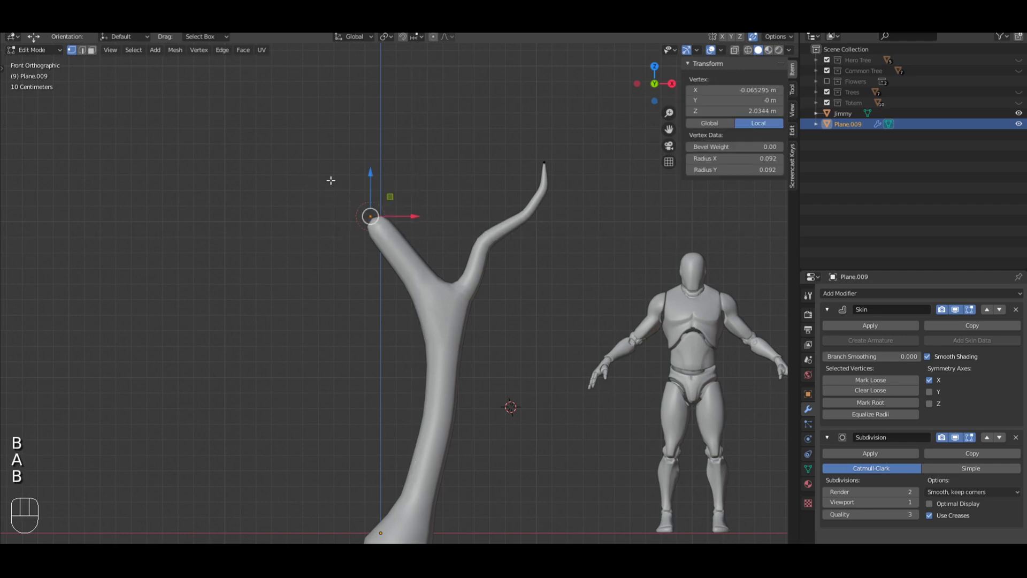
key(z)
key(z)
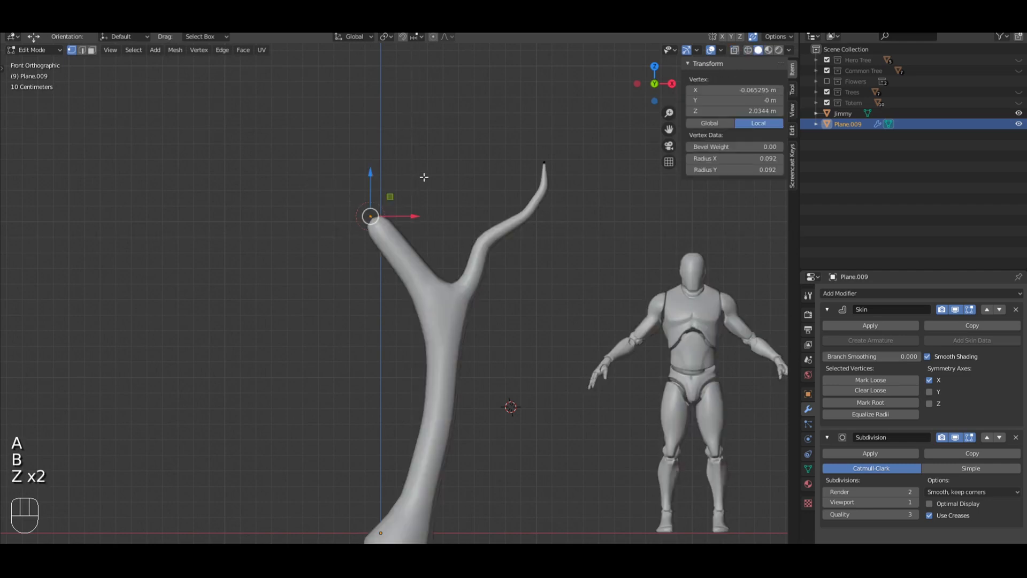
key(g)
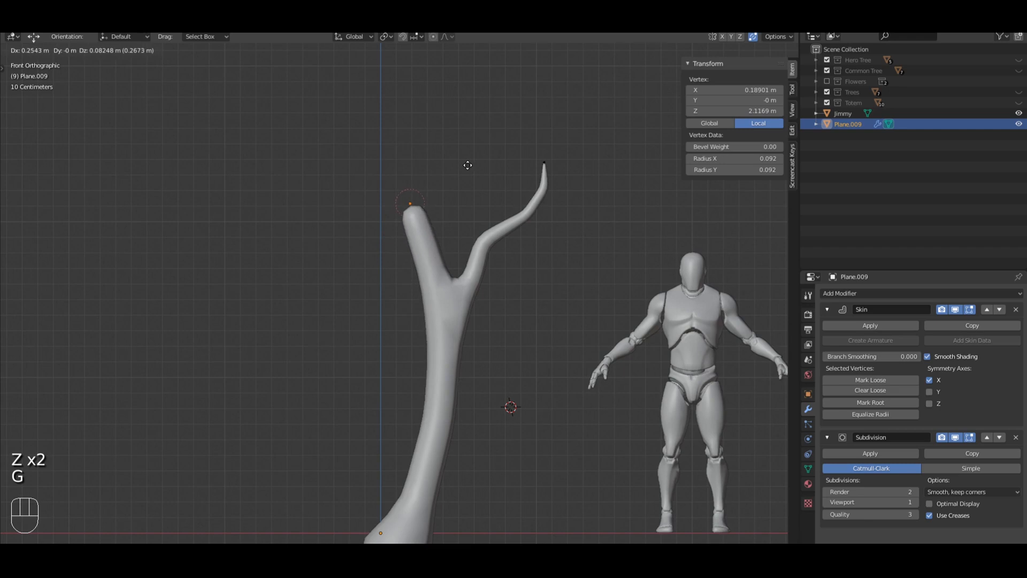
click(469, 165)
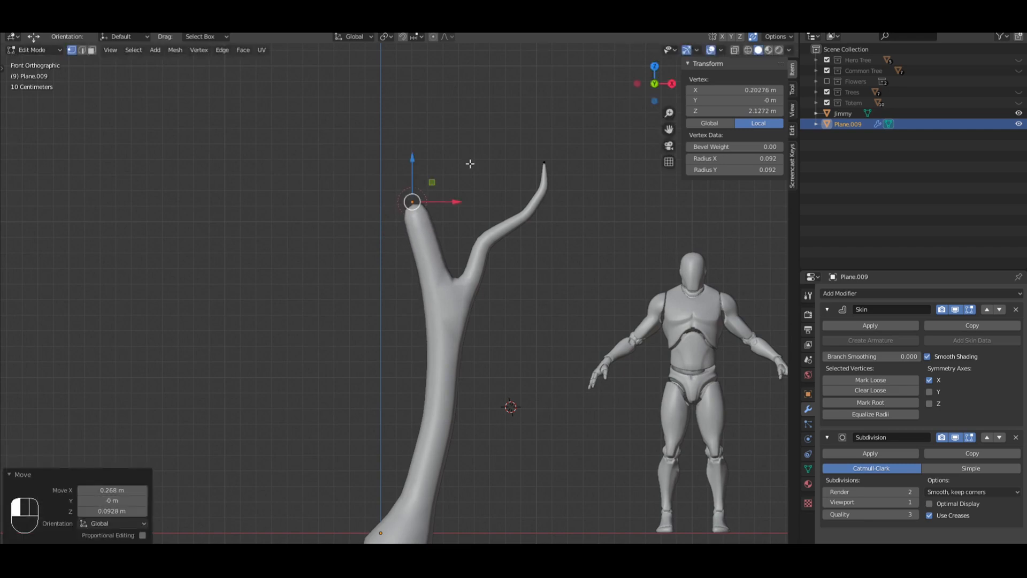
Extrude four segments from the main branch's end, starting -0.213 m in X, rising steeply, and ending with -0.275 m in X and 0.131 m in Z
key(e)
click(437, 163)
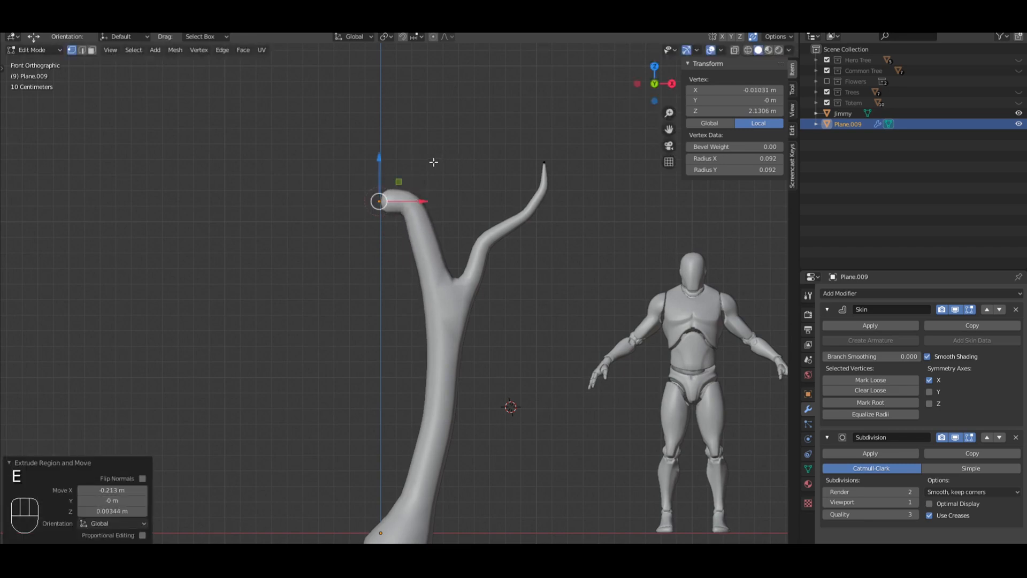
key(e)
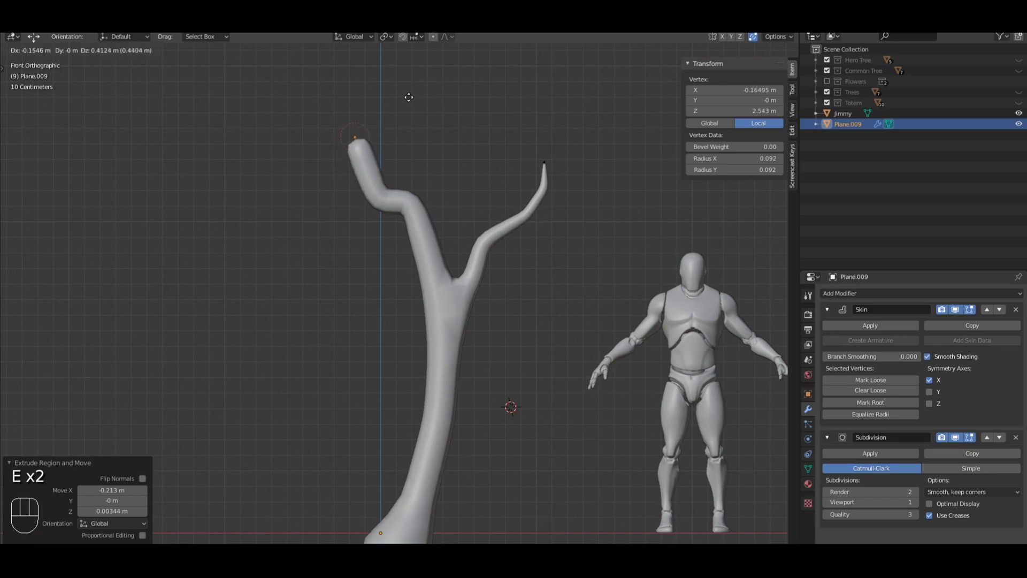
click(409, 97)
key(e)
click(401, 78)
key(e)
click(369, 59)
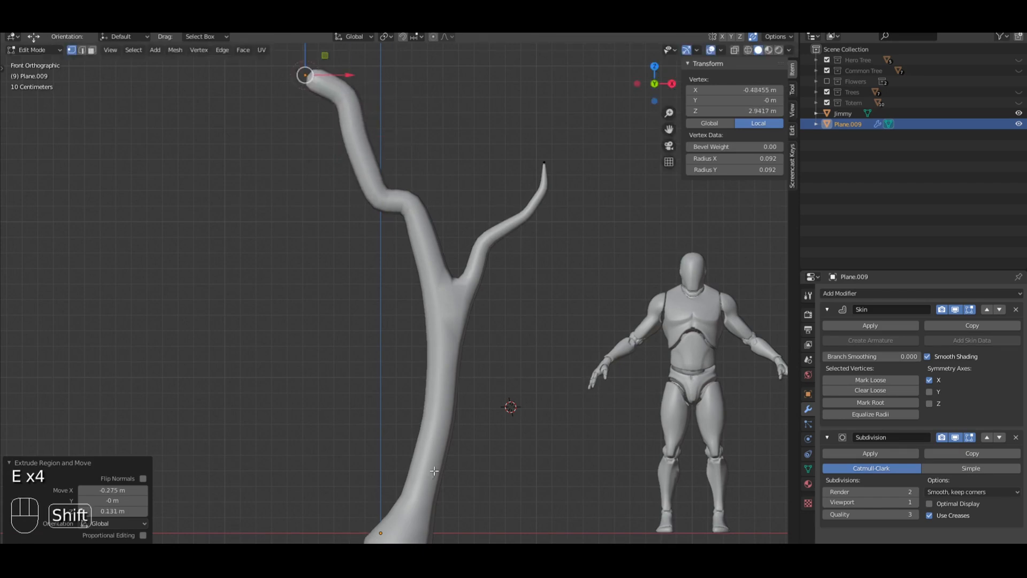
Extrude three more segments from the main branch's end so it rises, arches over and bends slightly downward away from the trunk
shift+scroll(507, 363, up, 1)
key(e)
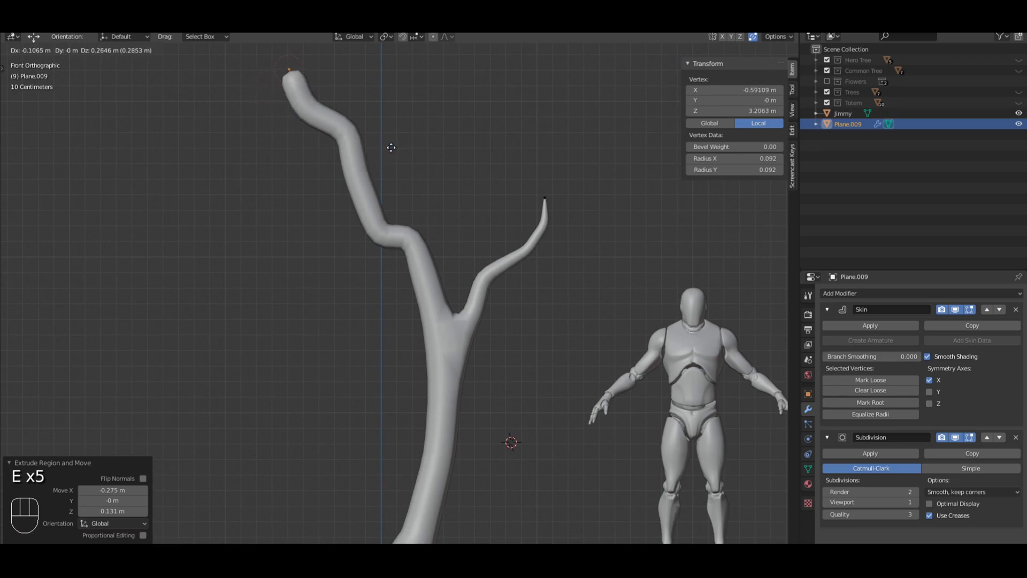
click(393, 145)
shift+scroll(417, 179, up, 1)
key(e)
click(353, 174)
key(e)
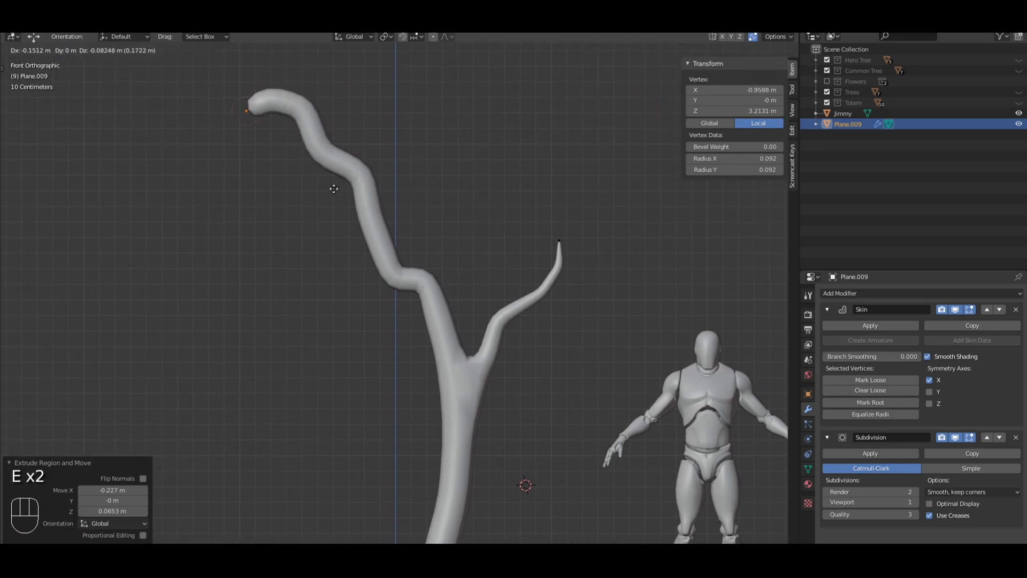
click(328, 192)
Reselect the arched branch's end vertex, move it about 0.12 m or slightly more outward in X, and deselect it
key(a)
click(236, 114)
key(g)
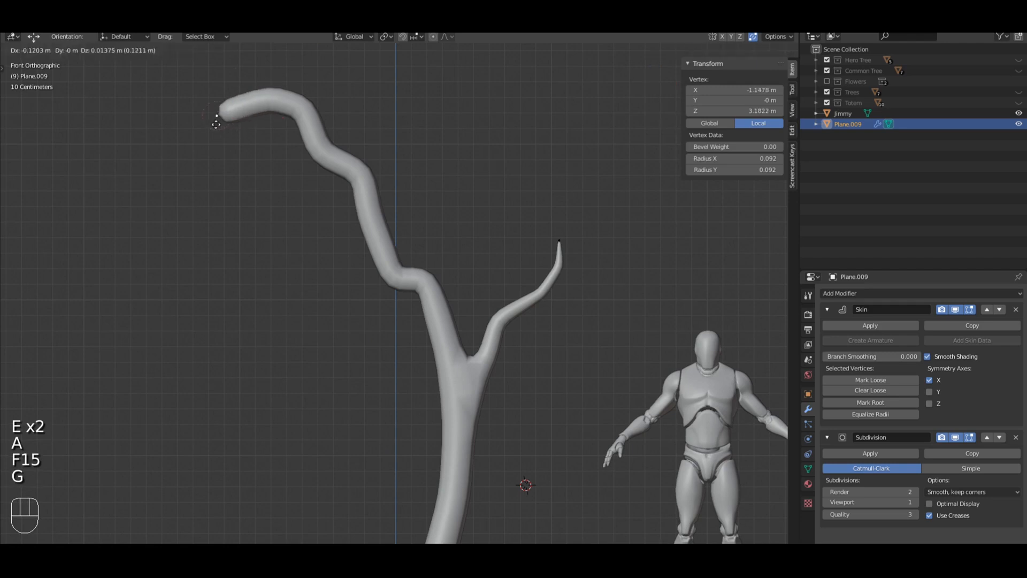
click(211, 111)
key(a)
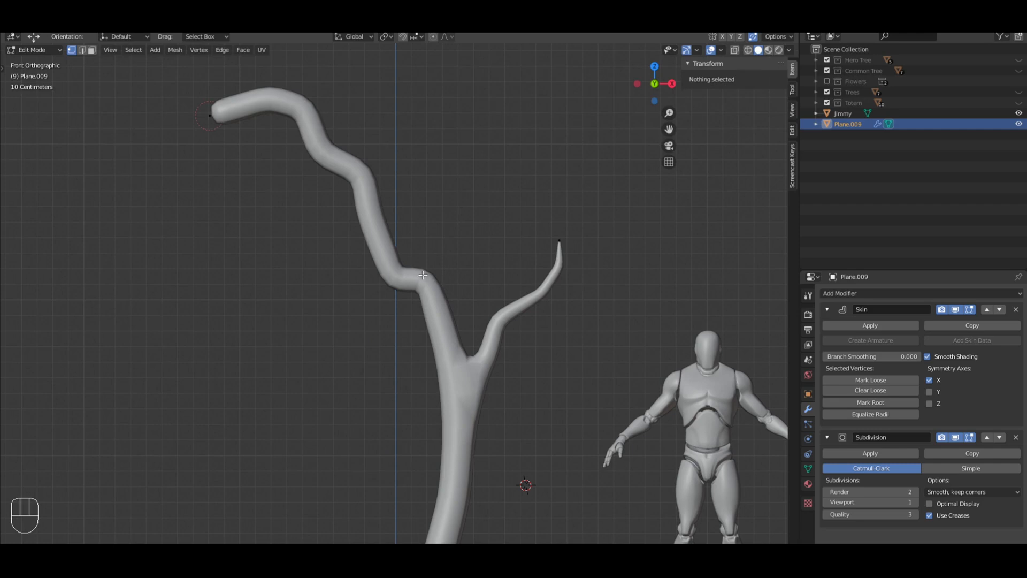
Lower the main branch's first bend vertex above the fork by 0.103 m along Z
click(422, 276)
key(g)
key(z)
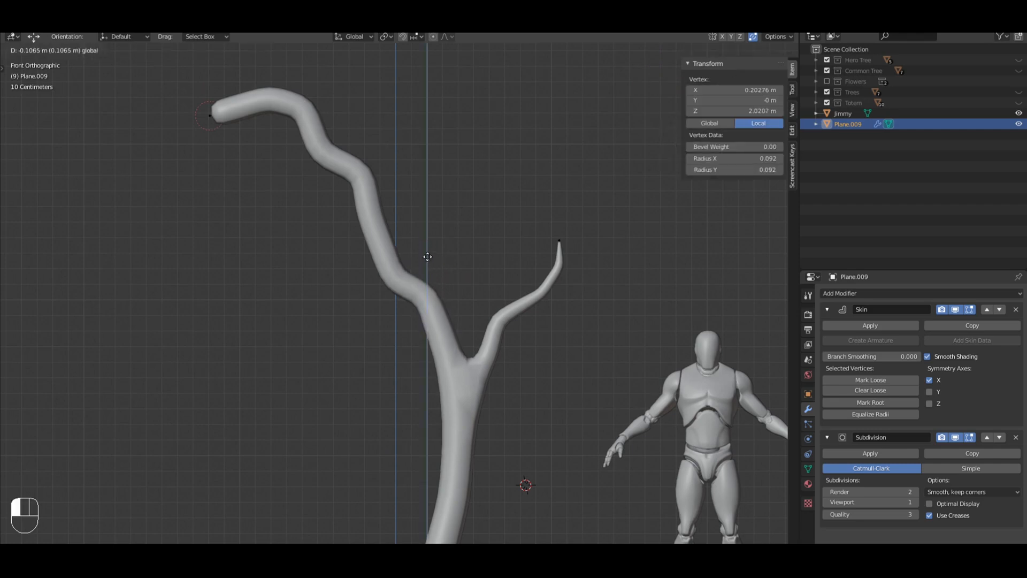
click(428, 257)
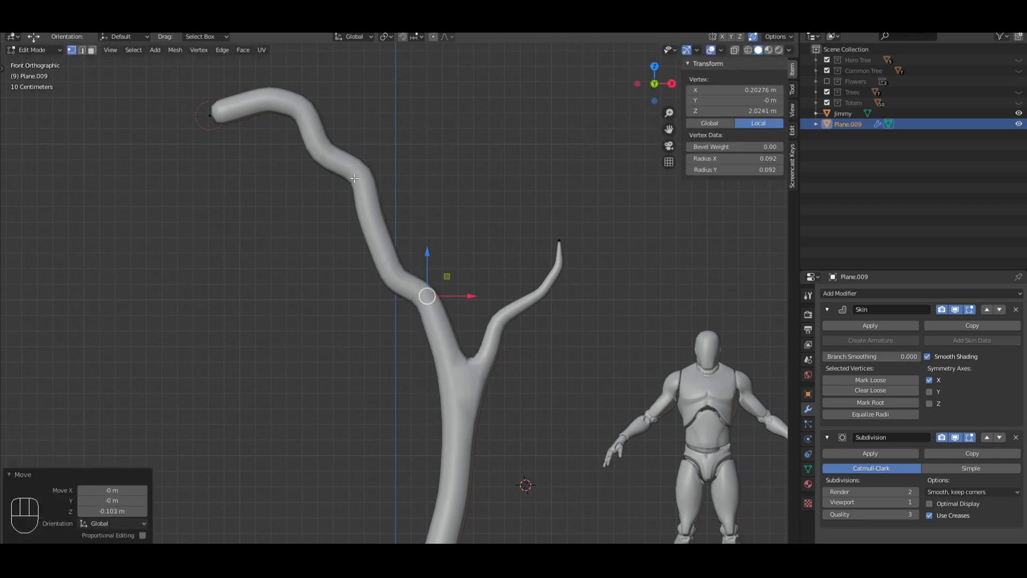
Extrude a four-segment outward branch with an upturned end from the main branch's upper bend in wireframe, then deselect and return to solid shading
click(363, 173)
key(z)
key(e)
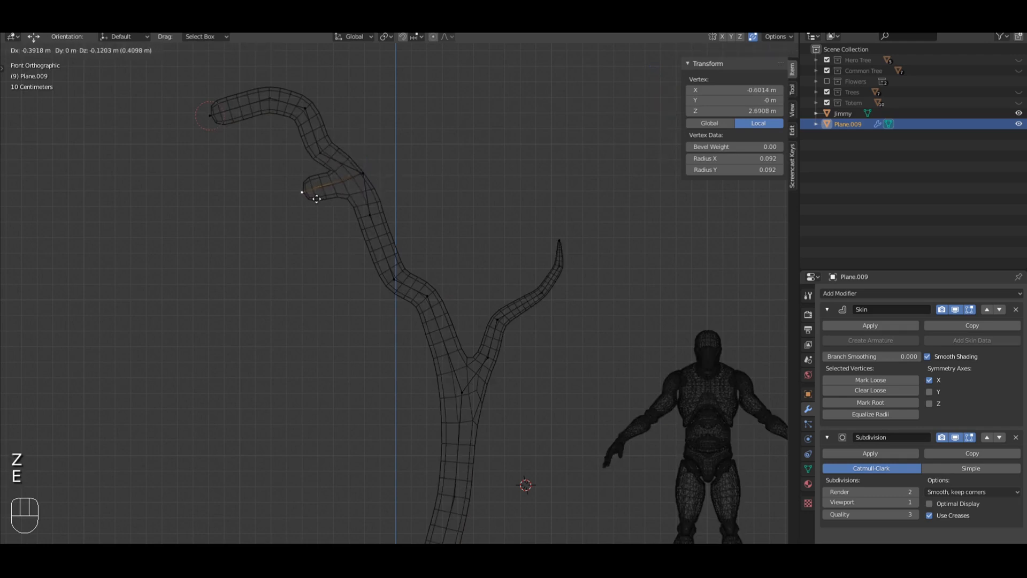
click(308, 198)
key(e)
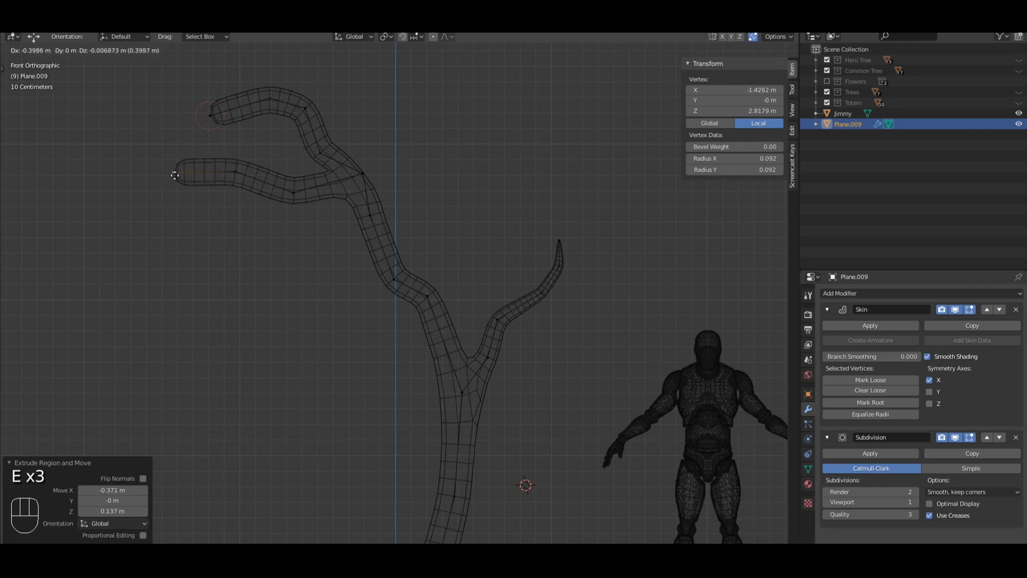
key(e)
click(152, 136)
key(a)
key(z)
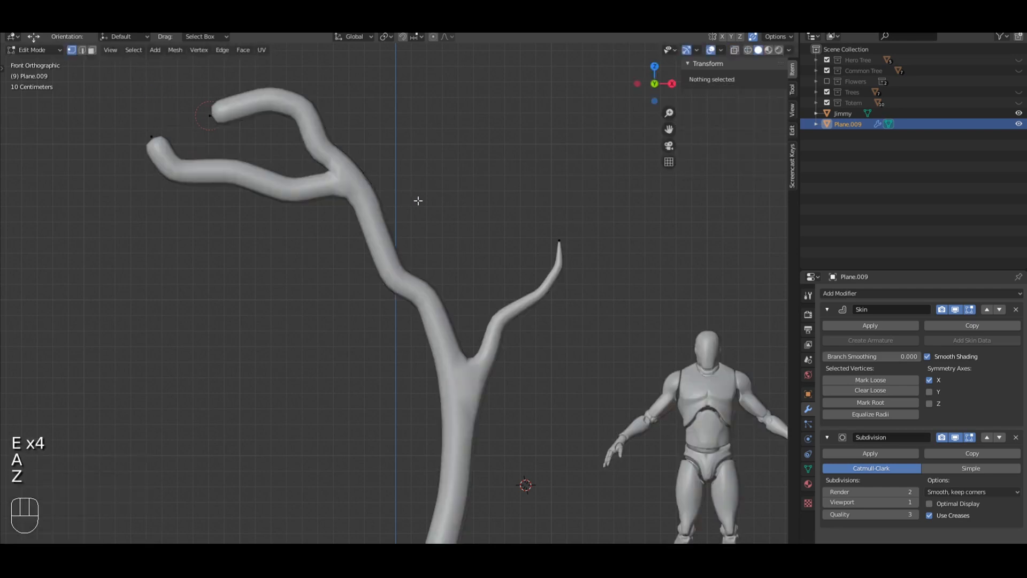
Extrude a two-segment upright branch from the main branch's first bend, its second segment -0.0309 m in X and 0.467 m in Z
shift+middle_drag(418, 201, 389, 200)
key(z)
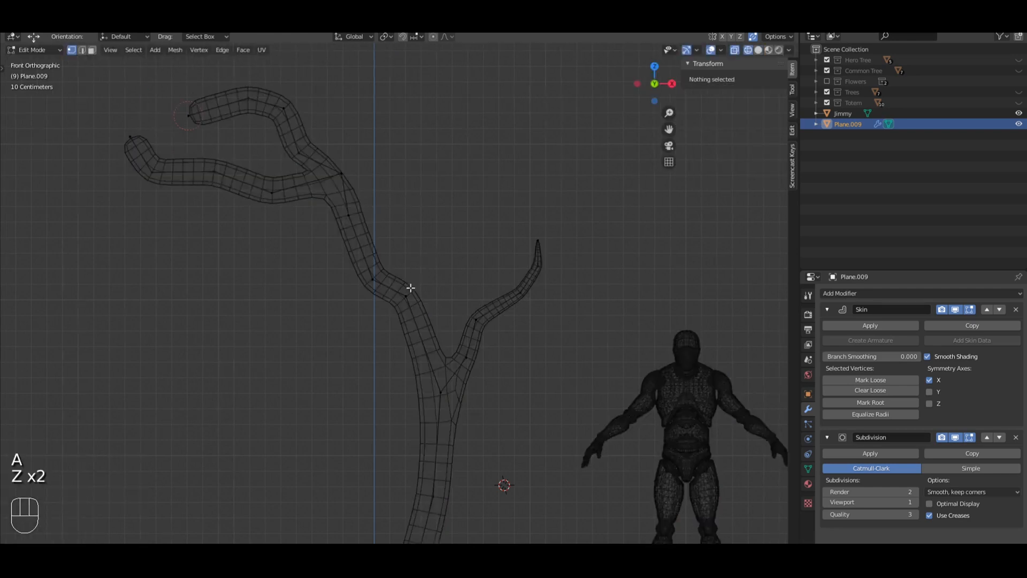
click(410, 290)
key(z)
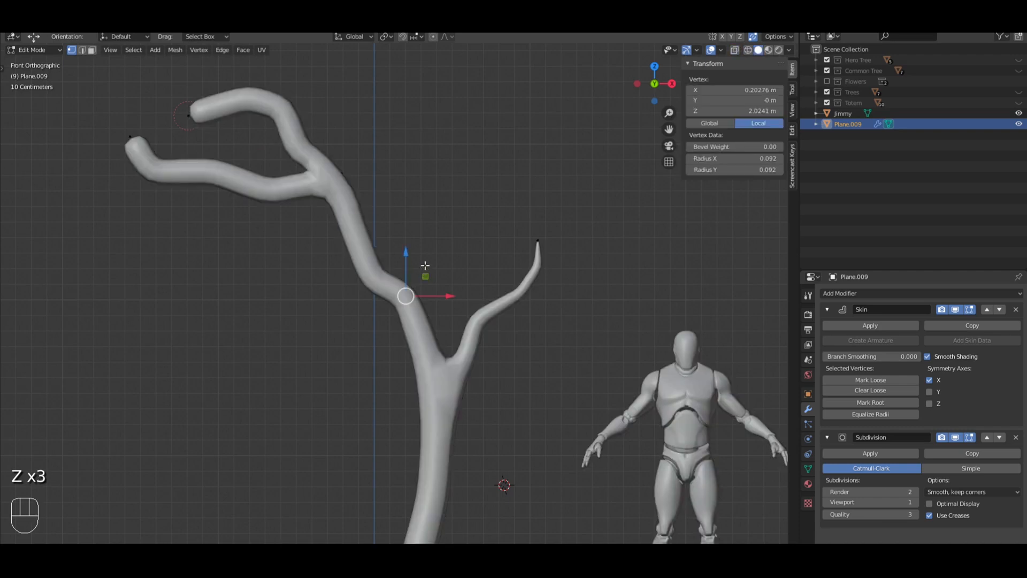
key(e)
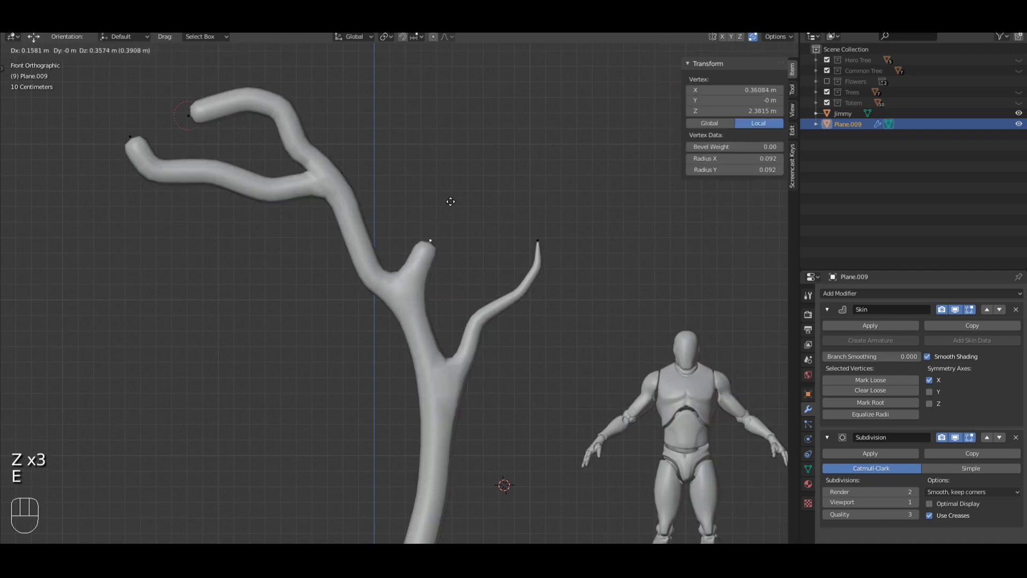
click(450, 201)
key(e)
click(444, 125)
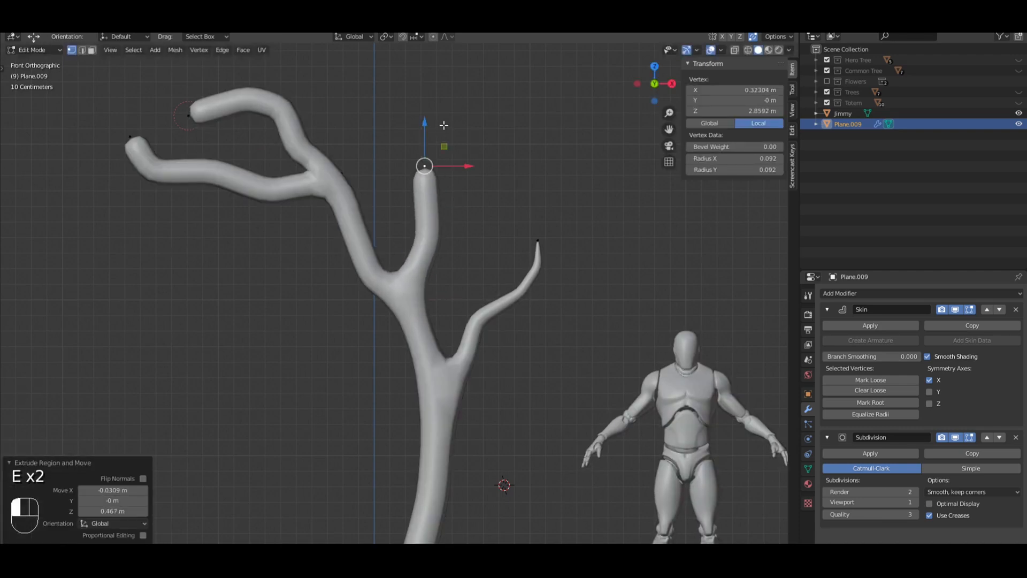
Orbit to a side perspective and move the side branch's uppermost bend vertex 0.159 m in Y
shift+middle_drag(495, 145, 479, 129)
middle_drag(520, 190, 443, 205)
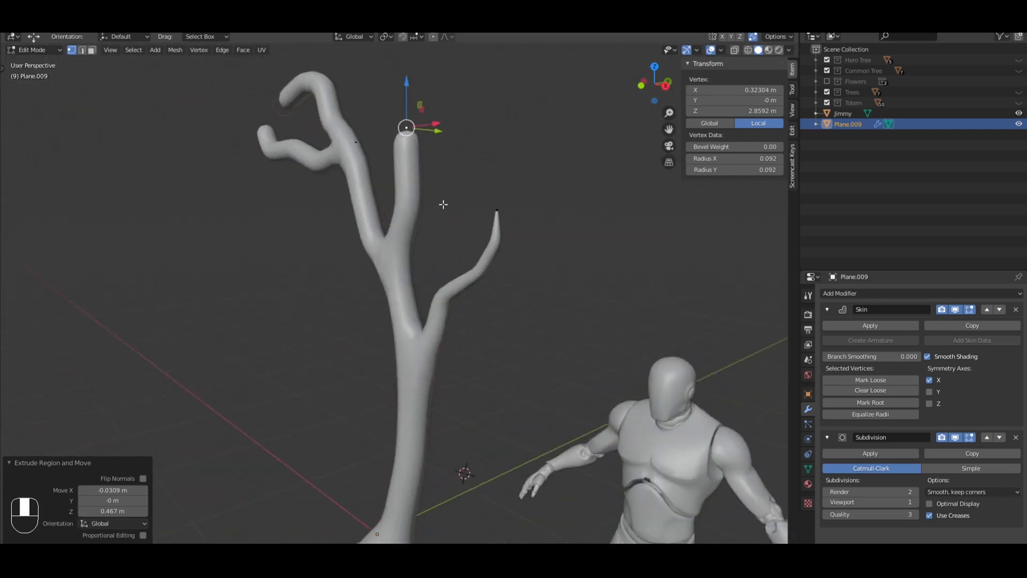
scroll(443, 204, down, 4)
shift+middle_drag(453, 239, 582, 176)
mouse_move(582, 176)
middle_down()
mouse_move(550, 188)
mouse_move(530, 172)
mouse_move(545, 189)
mouse_move(433, 220)
mouse_move(471, 247)
middle_up()
scroll(461, 260, up, 2)
click(438, 209)
key(z)
mouse_move(487, 268)
mouse_down()
mouse_move(524, 263)
mouse_move(518, 287)
mouse_up()
key(z)
click(453, 297)
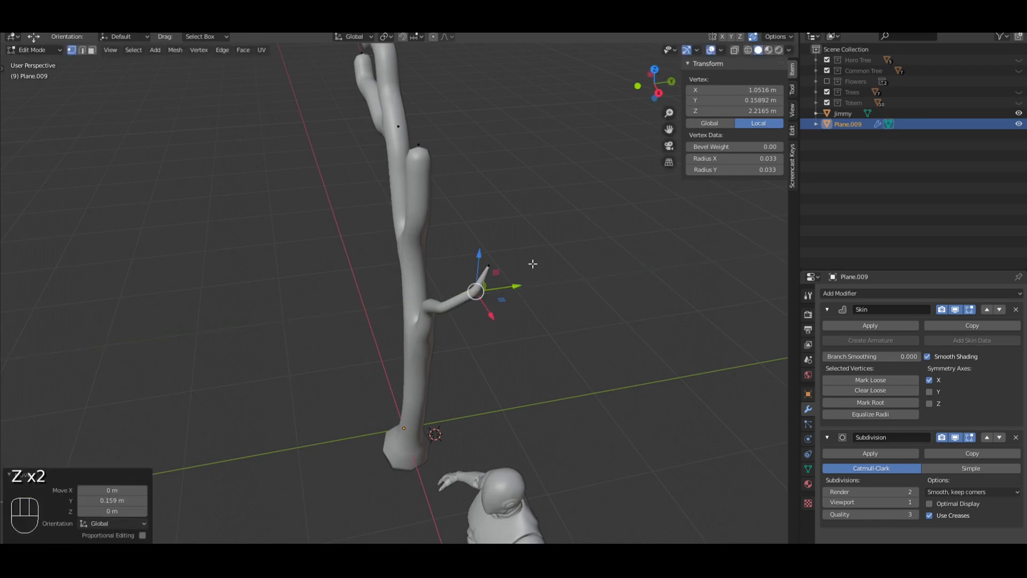
Move the side branch's middle bend vertex 0.0949 m in Y and its lower elbow vertex 0.12 m in Y
middle_drag(533, 264, 526, 248)
scroll(526, 248, up, 2)
right_click(437, 243)
drag(474, 237, 496, 240)
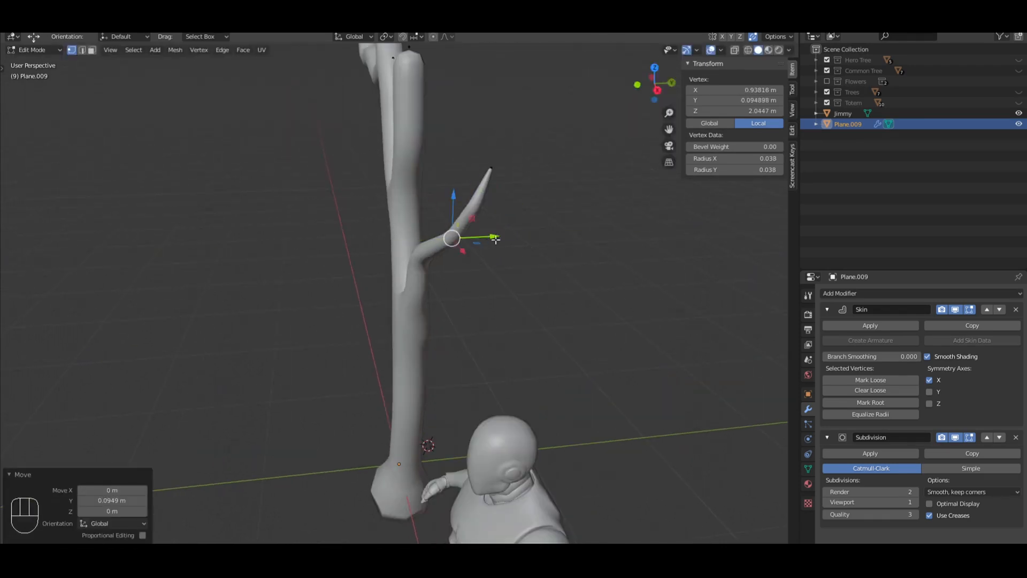
middle_drag(488, 241, 517, 239)
click(512, 239)
drag(527, 240, 545, 231)
middle_drag(546, 231, 516, 234)
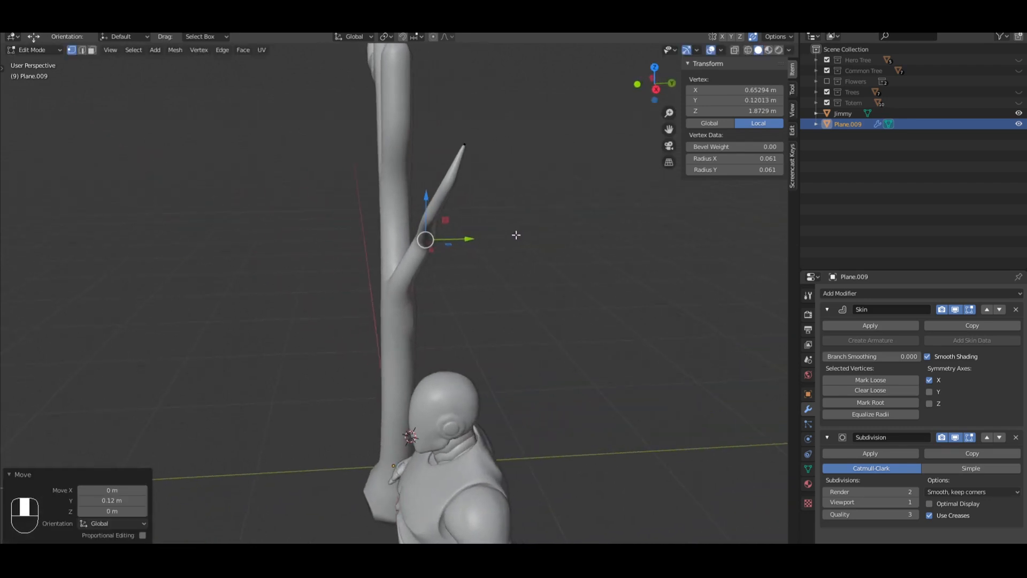
In the right orthographic wireframe view, box-select the vertices of the upper branches
scroll(402, 204, down, 2)
mouse_move(402, 204)
shift+middle_down()
mouse_move(380, 291)
mouse_move(449, 314)
shift+middle_up()
key(z)
key(KP_3)
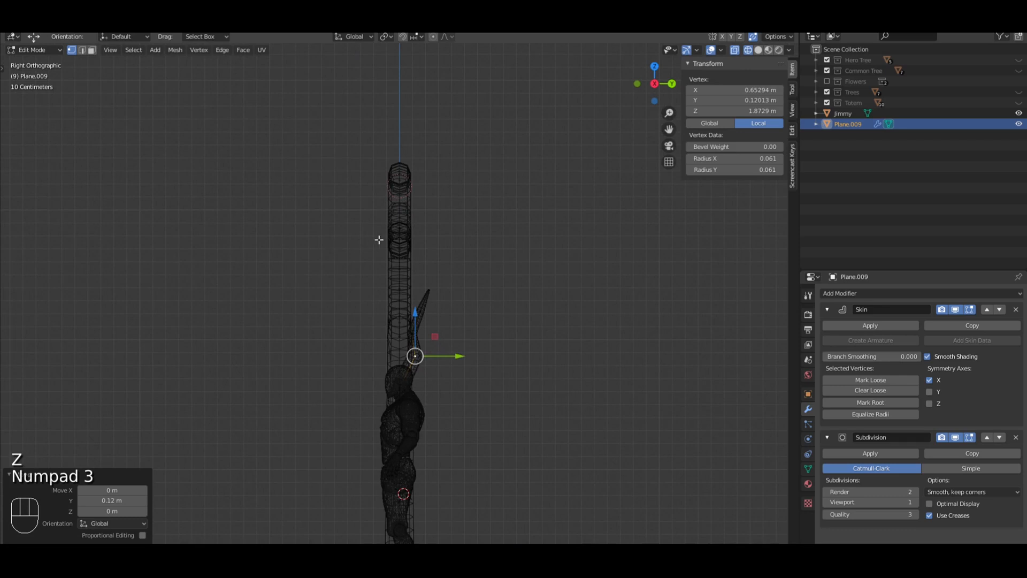
middle_drag(396, 235, 397, 236)
key(KP_3)
key(a)
key(b)
drag(409, 300, 317, 154)
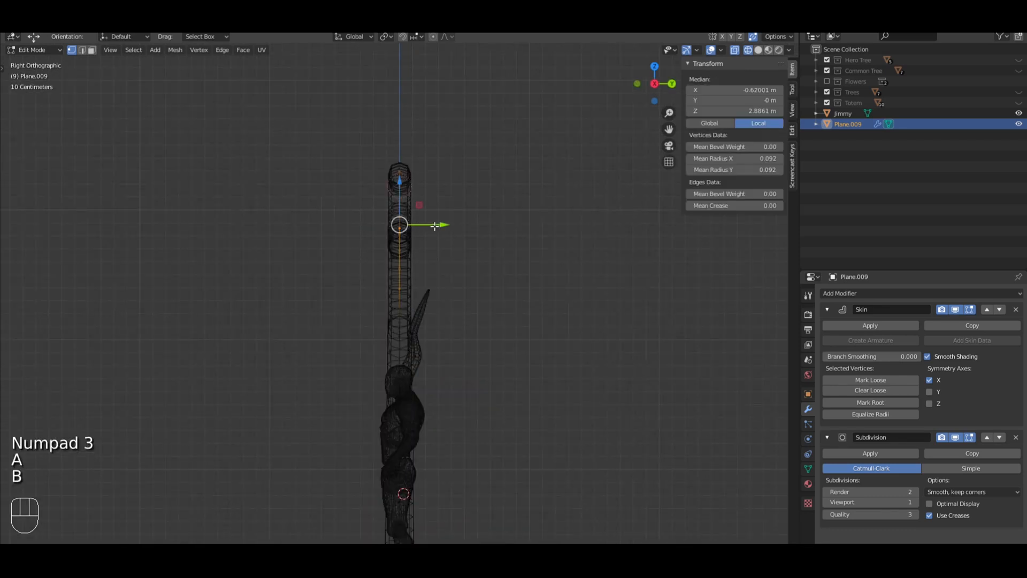
Try moving the selected upper branch vertices -0.0742 m in Y, and undo that move
drag(434, 225, 425, 225)
middle_drag(425, 226, 436, 220)
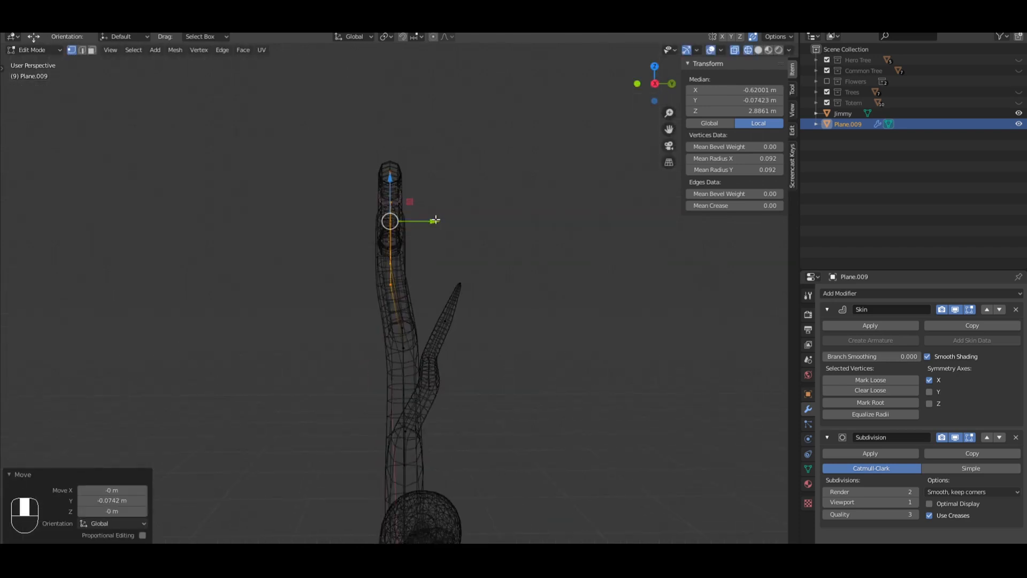
key(z)
key(ctrl+z)
key(KP_3)
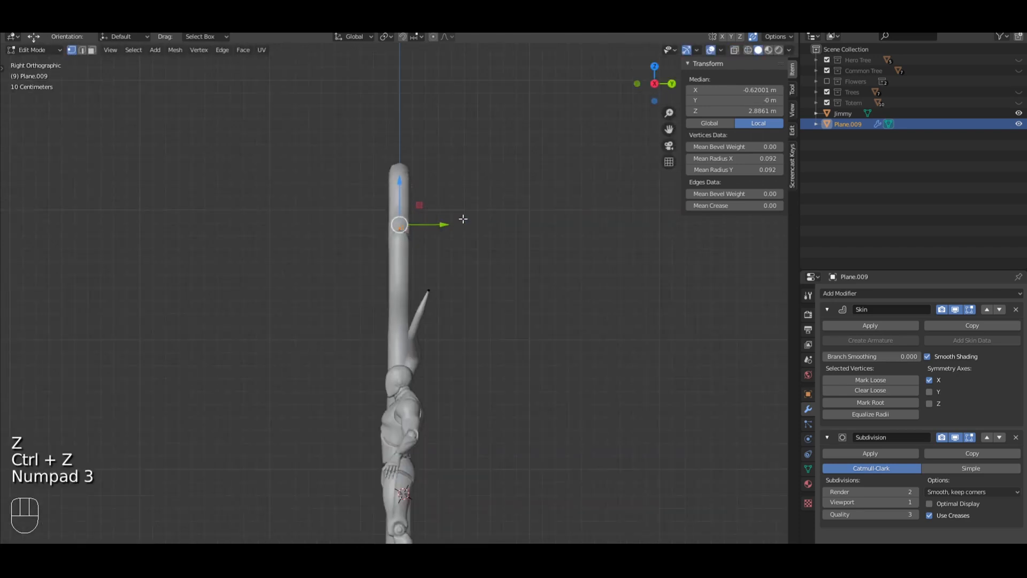
Move the selected upper branch vertices -0.0825 m in Y in the right orthographic wireframe view
key(z)
drag(445, 224, 429, 225)
key(z)
key(z)
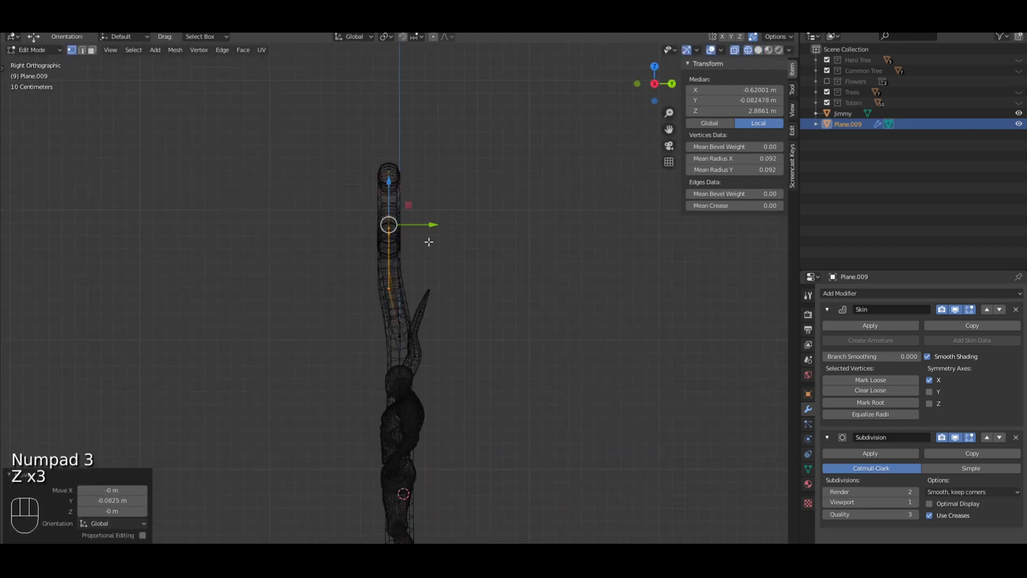
Box-select progressively higher groups of branch vertices twice, shift each group further toward negative Y, then deselect all in solid shading
key(a)
key(b)
drag(438, 271, 300, 156)
drag(430, 216, 424, 216)
key(a)
key(b)
drag(442, 254, 327, 148)
drag(426, 213, 413, 212)
key(a)
mouse_move(413, 212)
middle_down()
mouse_move(464, 202)
mouse_move(592, 248)
mouse_move(647, 252)
mouse_move(475, 298)
middle_up()
key(z)
key(a)
key(a)
In the front wireframe view, shrink the skin radius at the tip of the lower crown branch leaning away from the figure
key(KP_1)
key(KP_1)
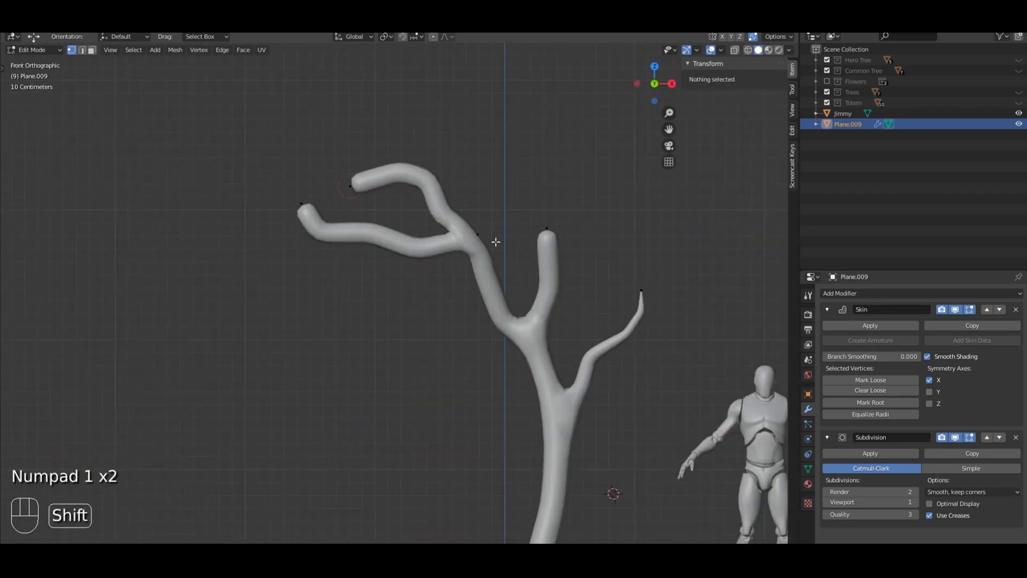
shift+middle_drag(496, 242, 470, 245)
key(z)
scroll(367, 222, up, 3)
click(97, 169)
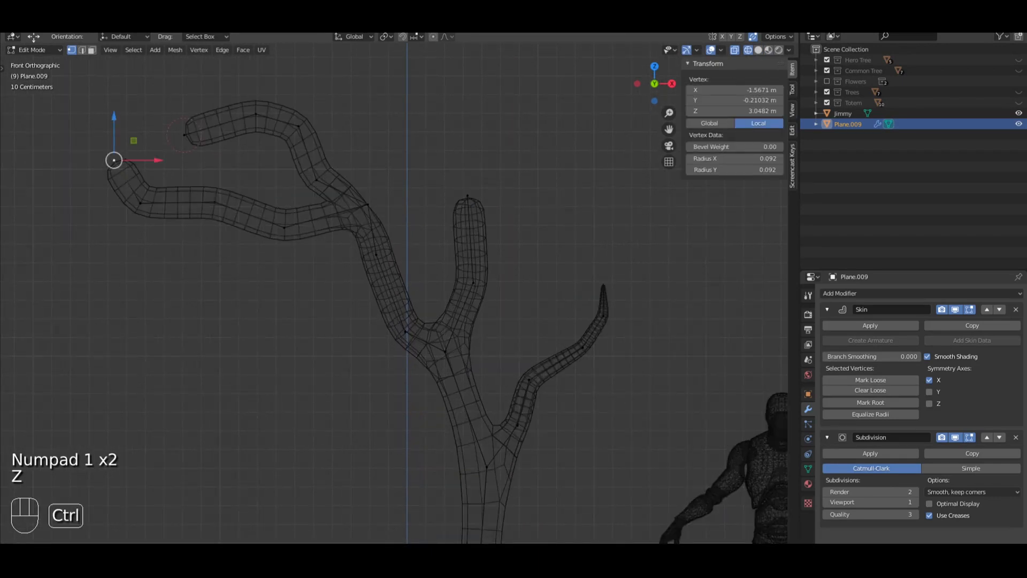
key(ctrl+a)
click(143, 151)
Reduce the skin radius of the next three vertices along the lower crown branch, scaling the second by about 0.58 and the third by 0.72
click(140, 203)
key(ctrl+a)
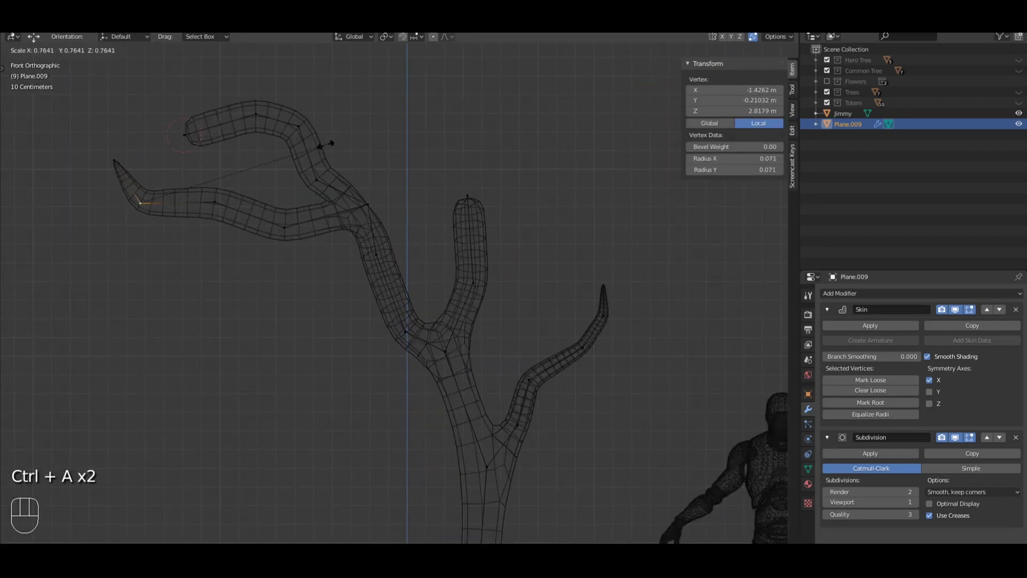
click(268, 168)
click(215, 202)
key(ctrl+a)
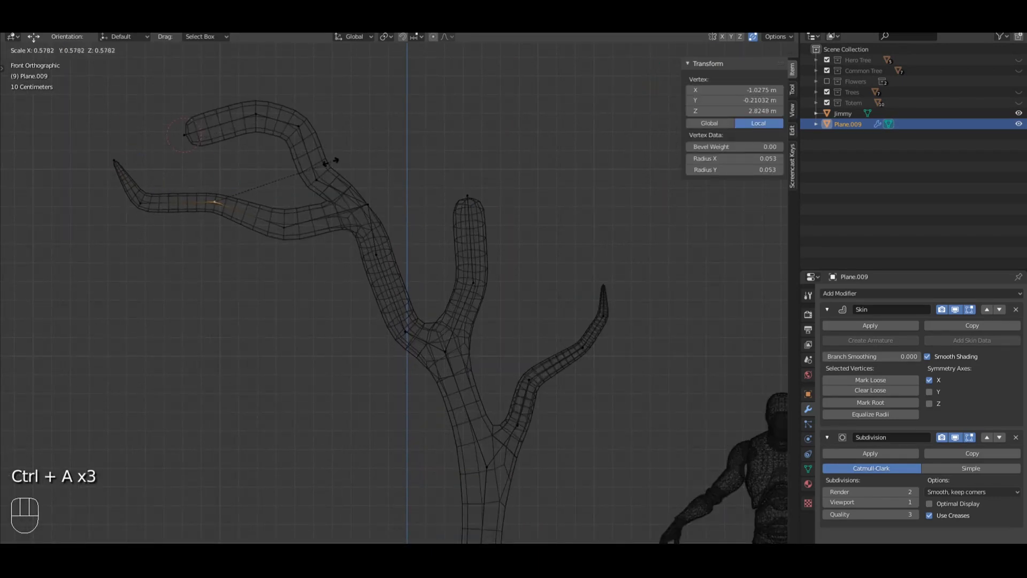
click(327, 163)
click(283, 227)
key(ctrl+a)
click(394, 188)
key(z)
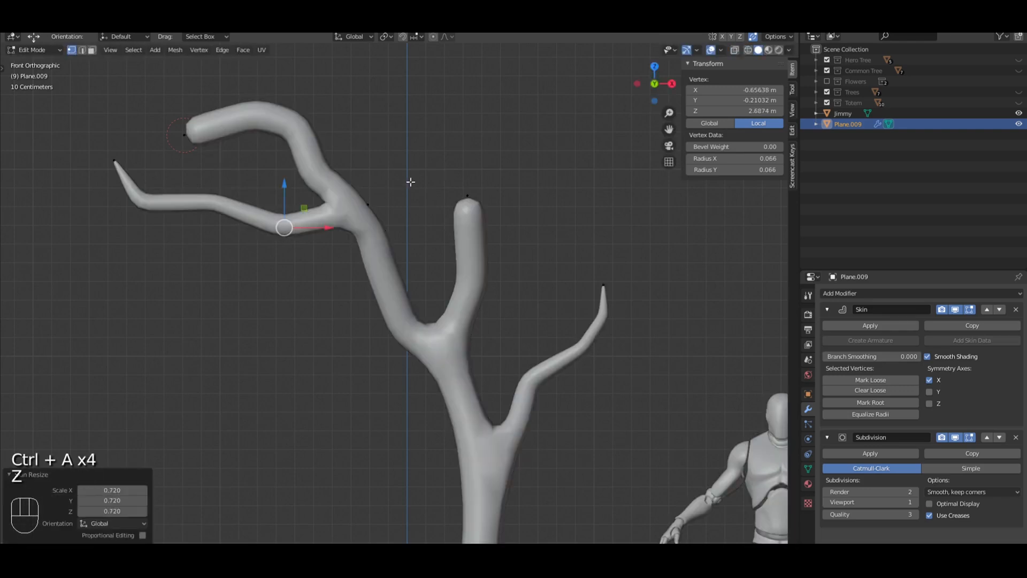
Move the first vertex of the leaning limb beside the upper fork 0.0601 m in X and 0.0458 m in Z
key(a)
shift+middle_drag(441, 187, 349, 173)
key(KP_1)
middle_drag(417, 207, 452, 170)
key(KP_1)
key(z)
click(322, 291)
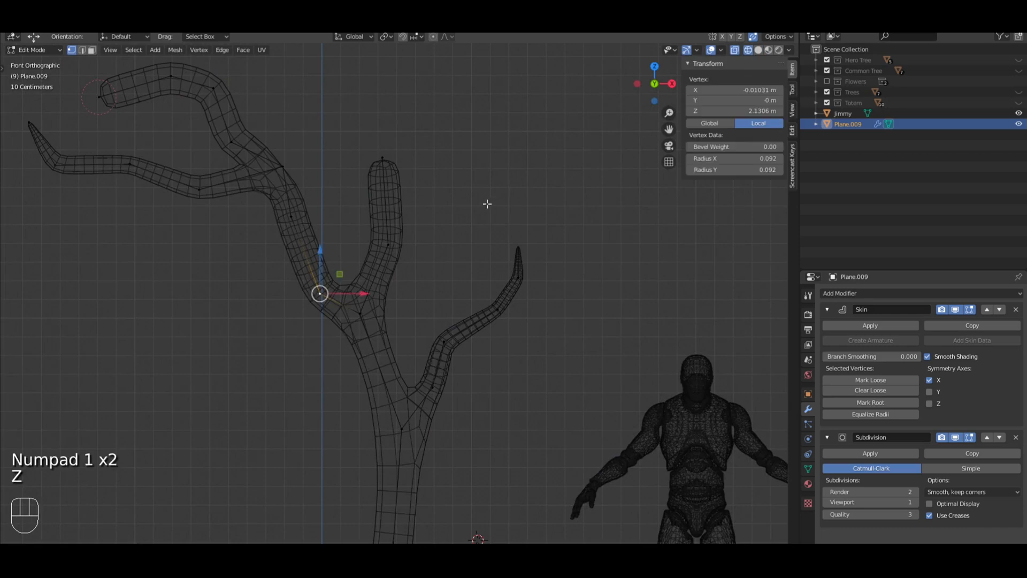
key(ctrl+a)
right_click(467, 211)
key(g)
click(482, 202)
key(z)
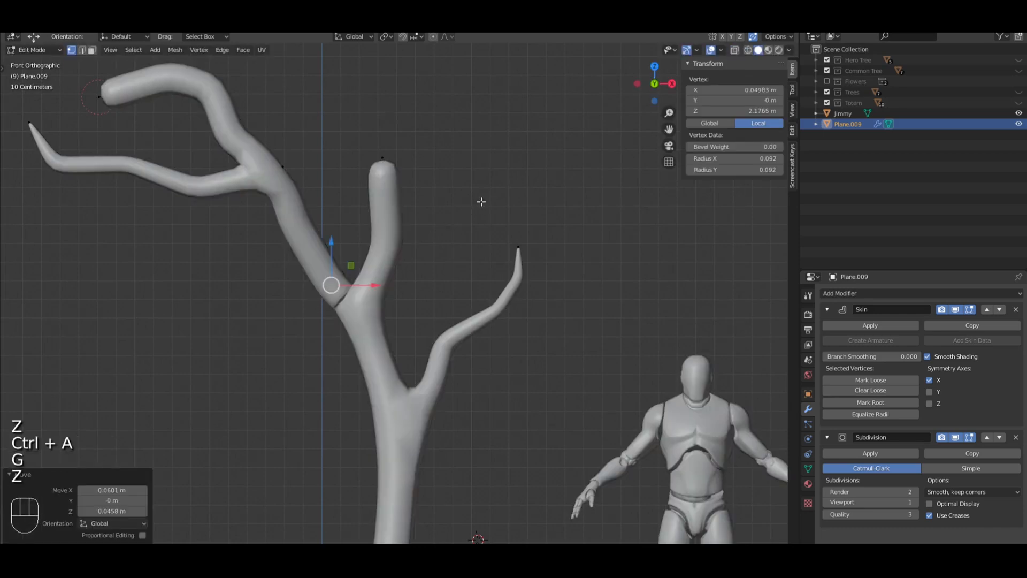
Scale the selected limb vertex's skin radius by 0.787 and reposition it in two moves to about X -0.0074 m, Z 2.2108 m
key(ctrl+a)
click(439, 228)
key(g)
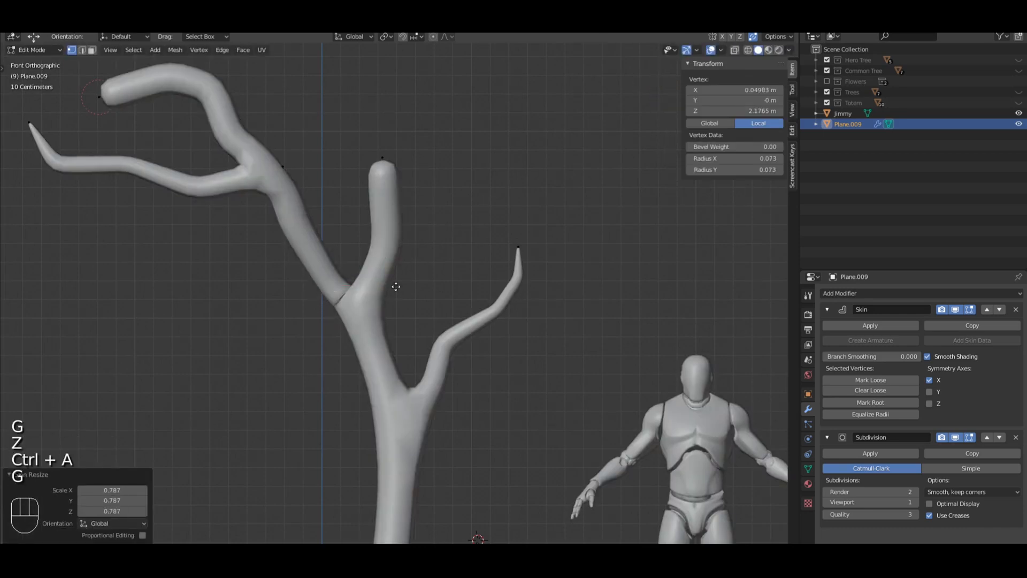
click(381, 285)
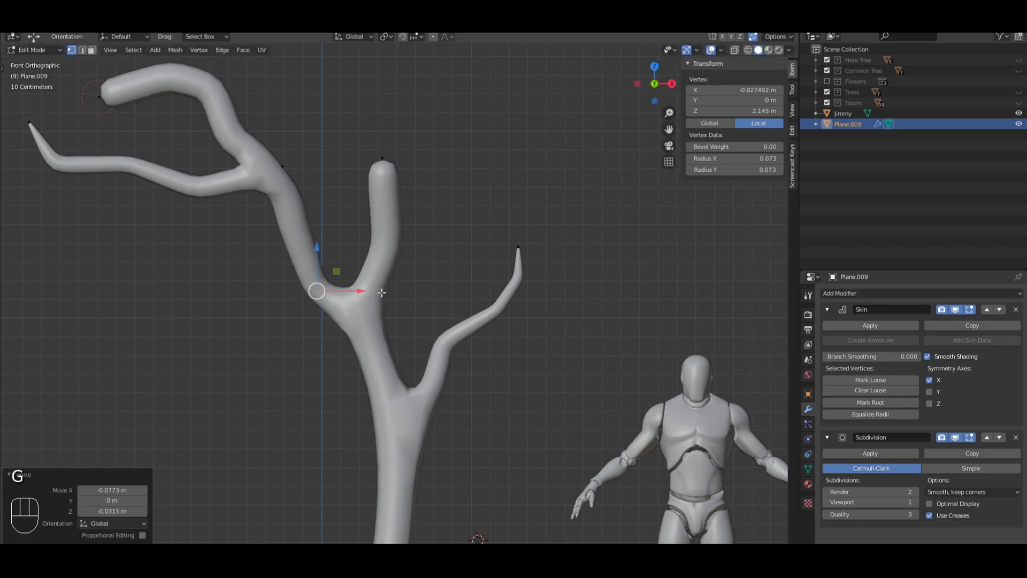
key(g)
click(397, 270)
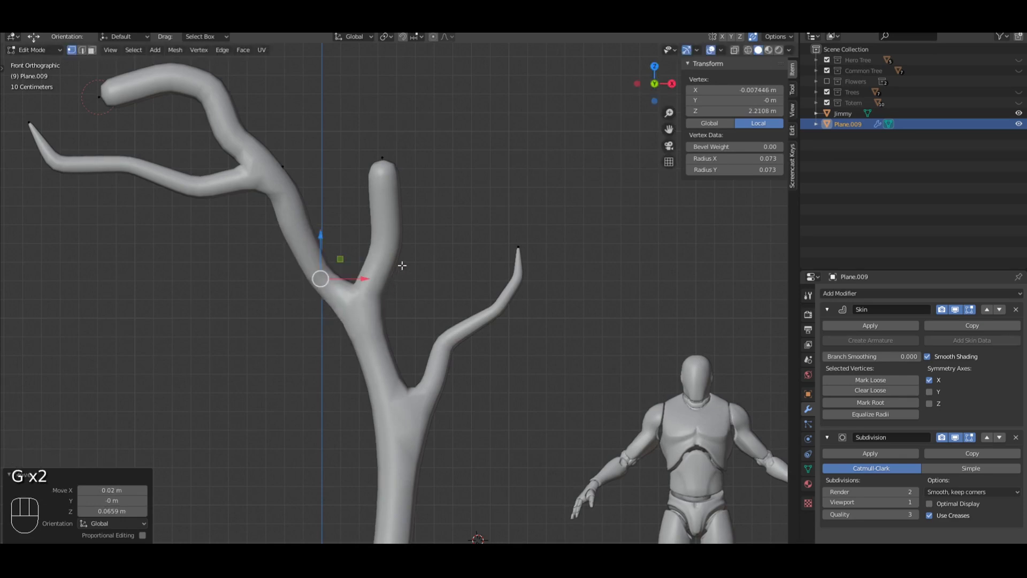
Select the vertex at the upper trunk fork and move it 0.0593 m in Y, returning to the solid front view
middle_drag(414, 245, 633, 289)
key(z)
click(464, 318)
middle_drag(512, 287, 438, 265)
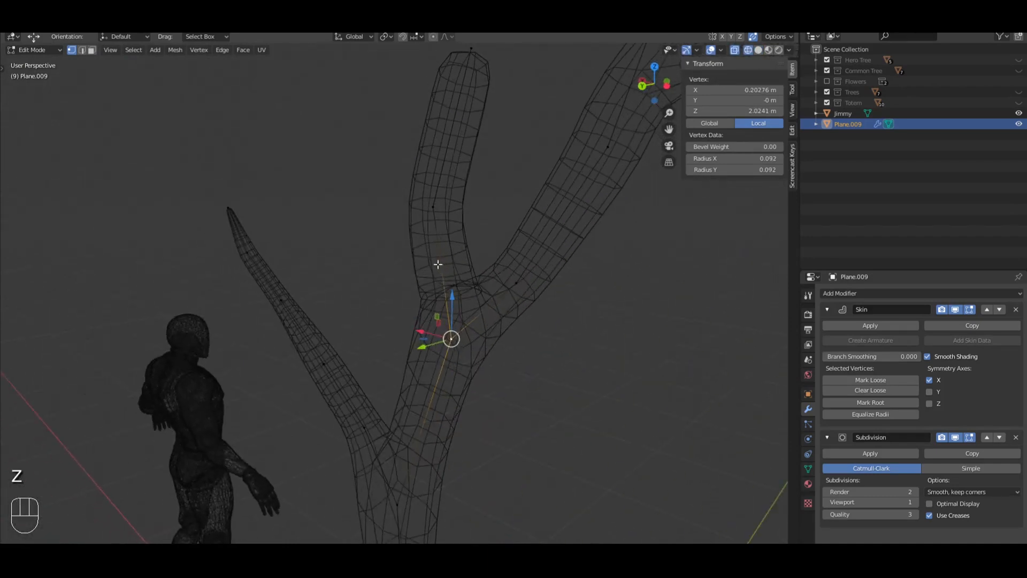
drag(421, 346, 406, 345)
key(z)
mouse_move(543, 321)
middle_down()
mouse_move(619, 348)
mouse_move(434, 306)
middle_up()
key(KP_1)
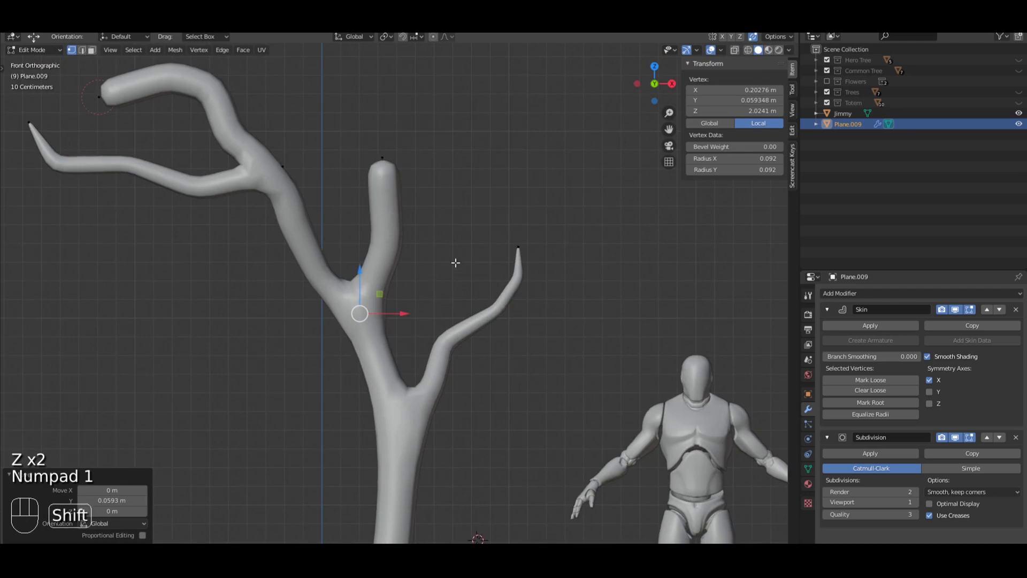
Move the junction vertex of the two leaning crown branches -0.137 m in X and -0.0859 m in Z
key(z)
key(z)
shift+middle_drag(355, 212, 393, 225)
key(z)
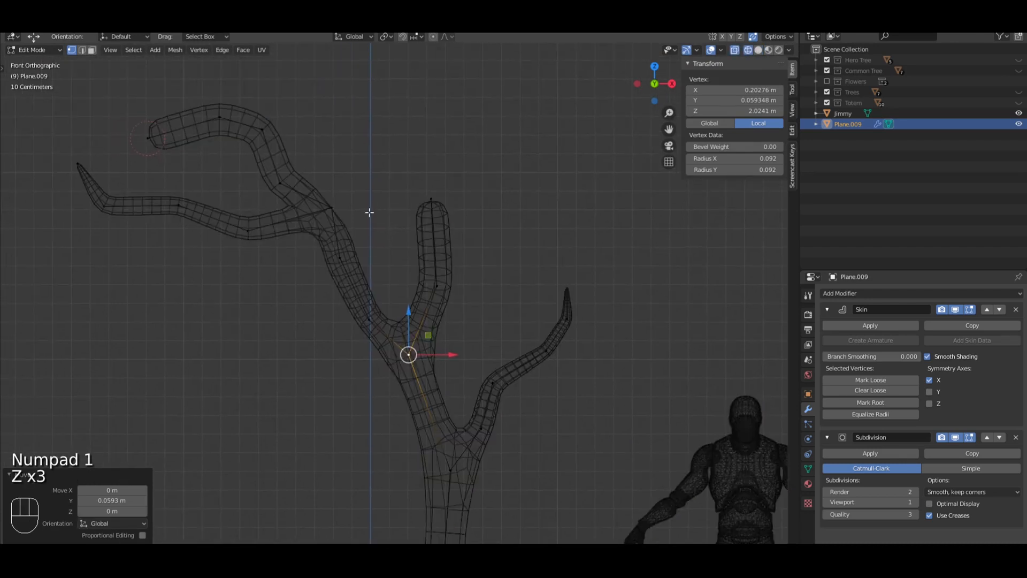
key(a)
click(333, 207)
key(g)
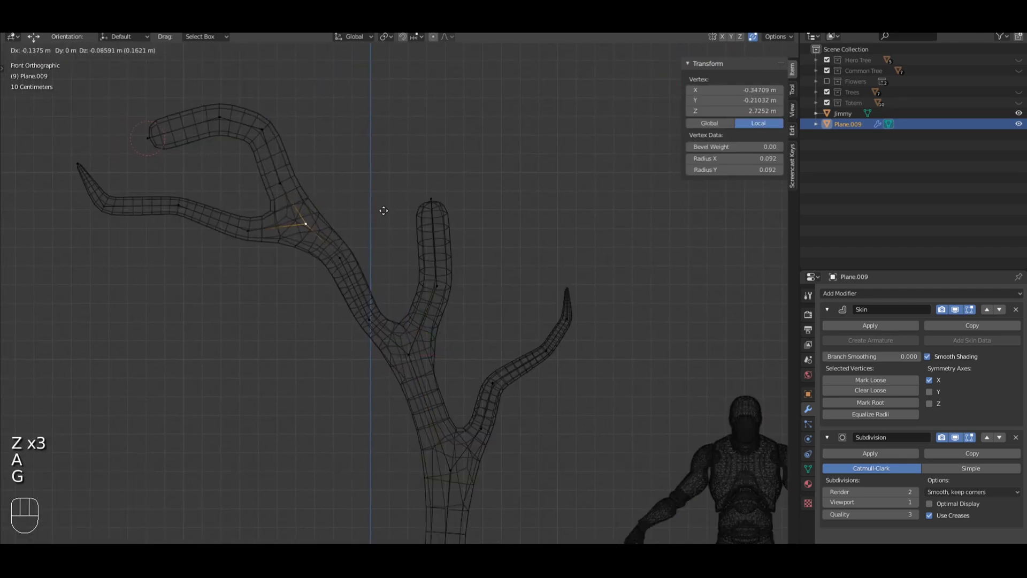
click(387, 209)
key(z)
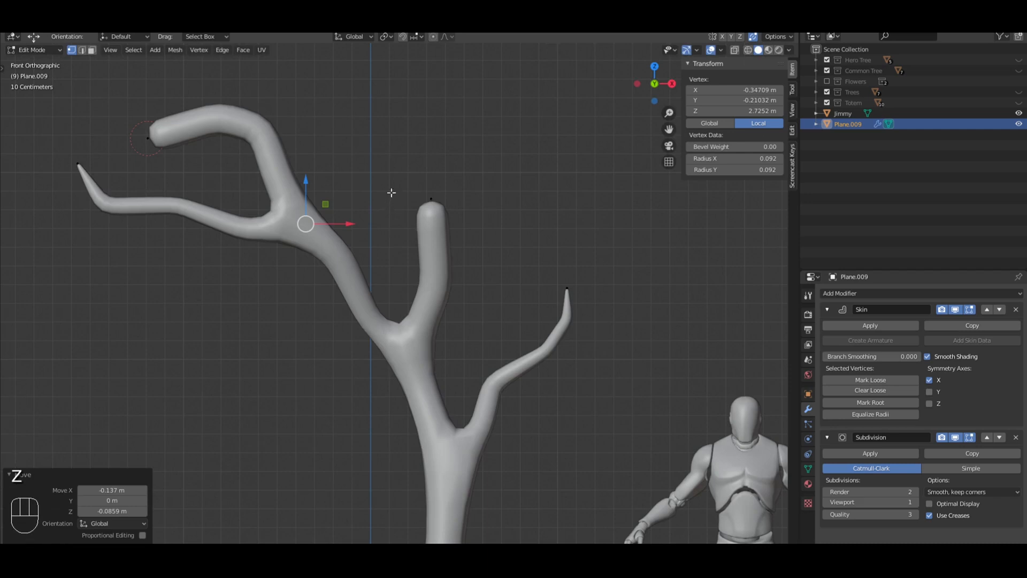
Shrink the skin radius of the crown branch junction to about 0.047 m and clear the selection
key(ctrl+a)
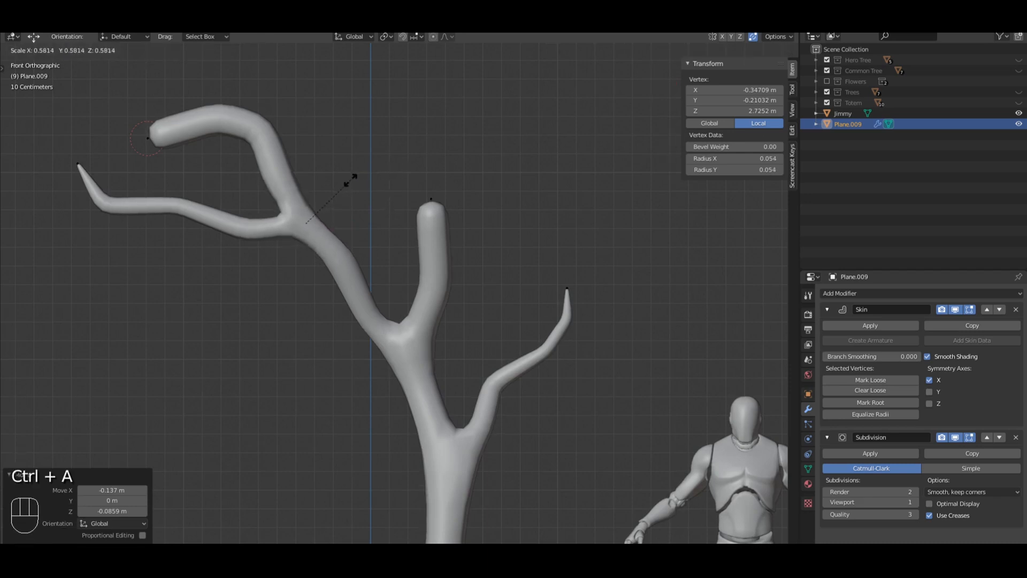
click(341, 182)
shift+middle_drag(395, 182, 375, 170)
key(a)
click(342, 246)
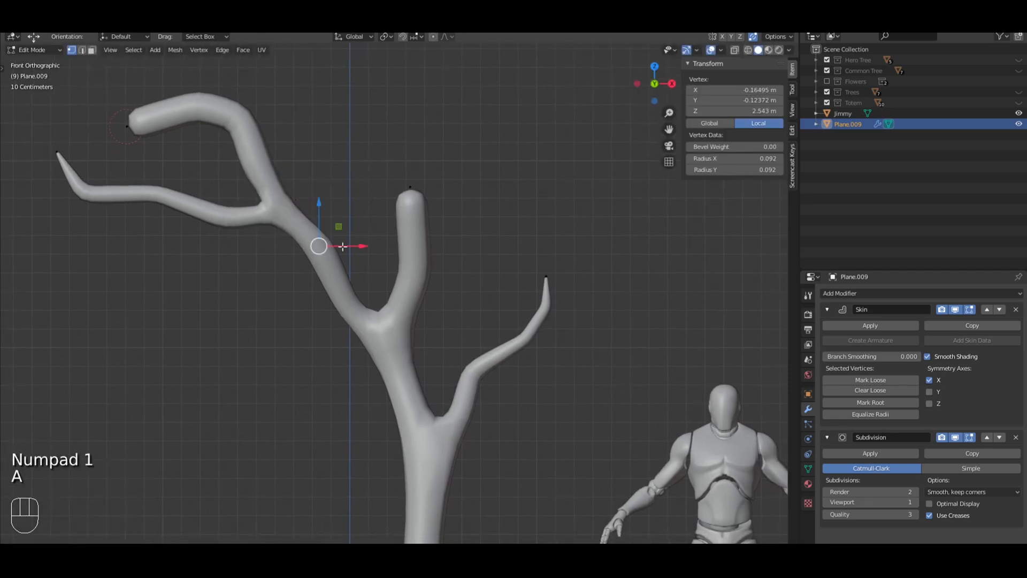
key(ctrl+a)
click(418, 196)
key(a)
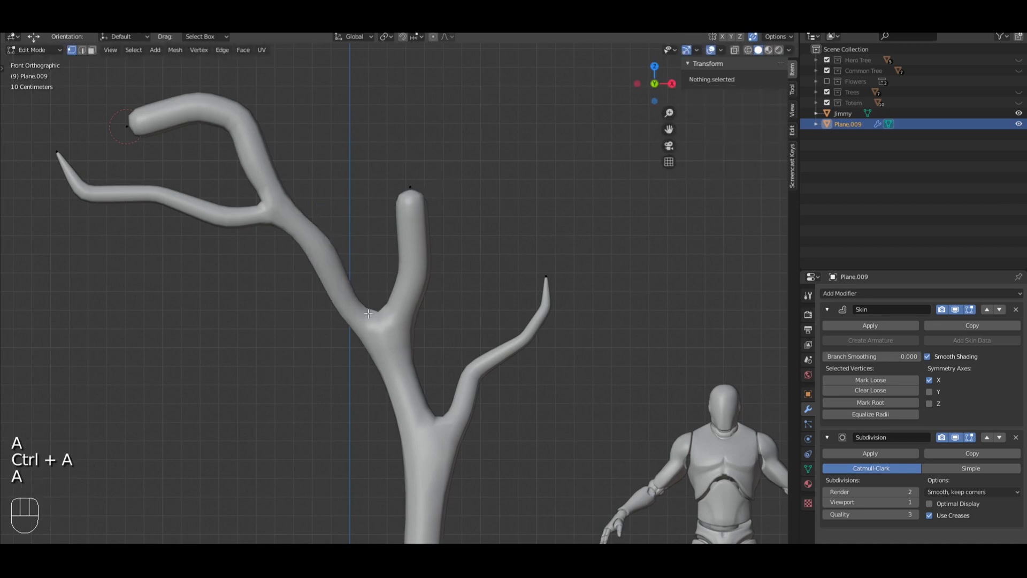
Reposition the limb vertex just below the crown branch junction to about X -0.093 m, Z 2.469 m
click(365, 319)
key(z)
key(g)
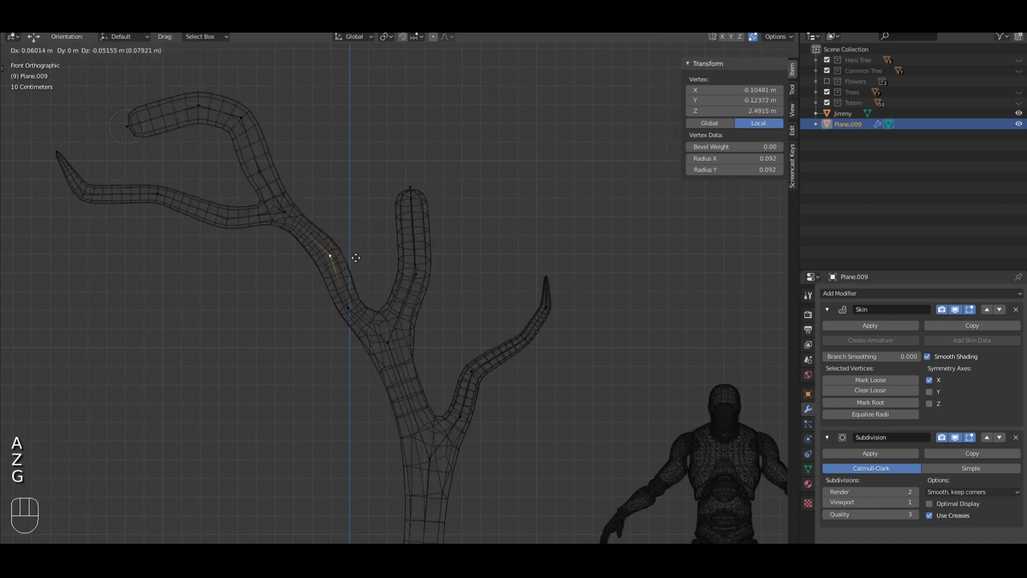
click(348, 260)
key(z)
key(a)
click(331, 259)
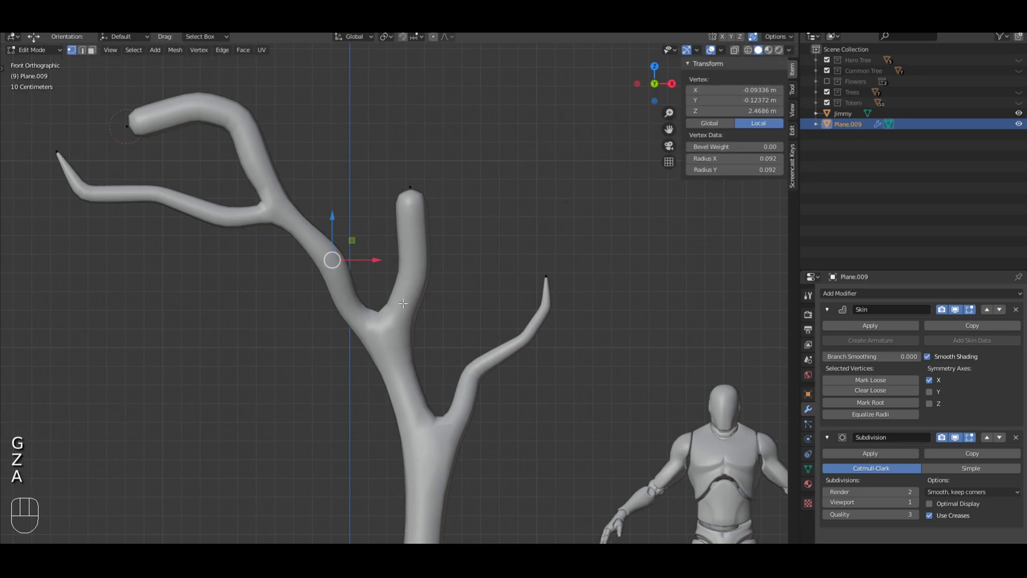
Enlarge the skin radius of the limb vertex beside the upper fork to about 0.101 m, and move it 0.0315 m in X and 0.0086 m in Z
shift+middle_drag(332, 259, 315, 219)
key(z)
click(357, 287)
key(ctrl+a)
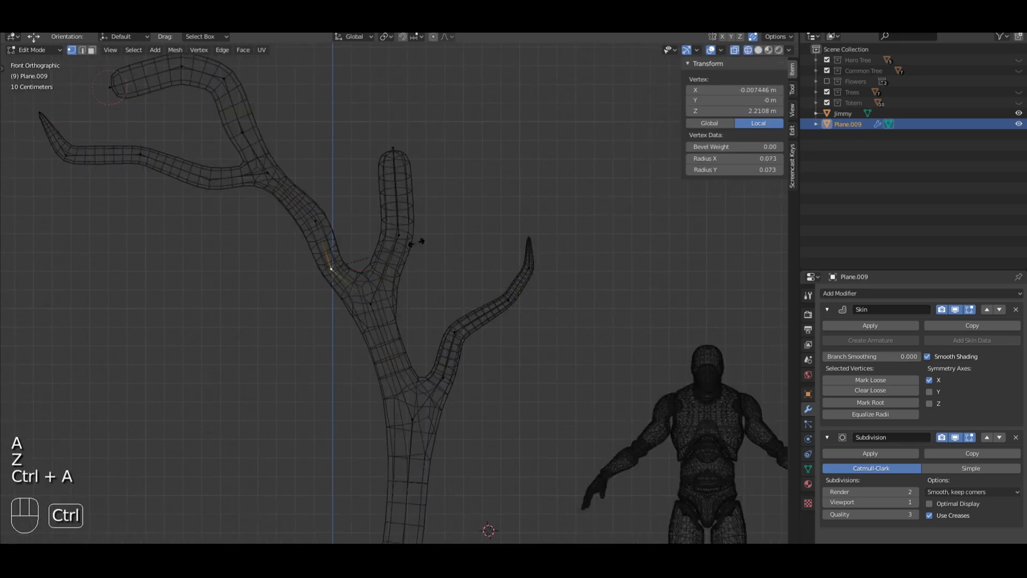
click(448, 229)
key(g)
click(457, 229)
key(z)
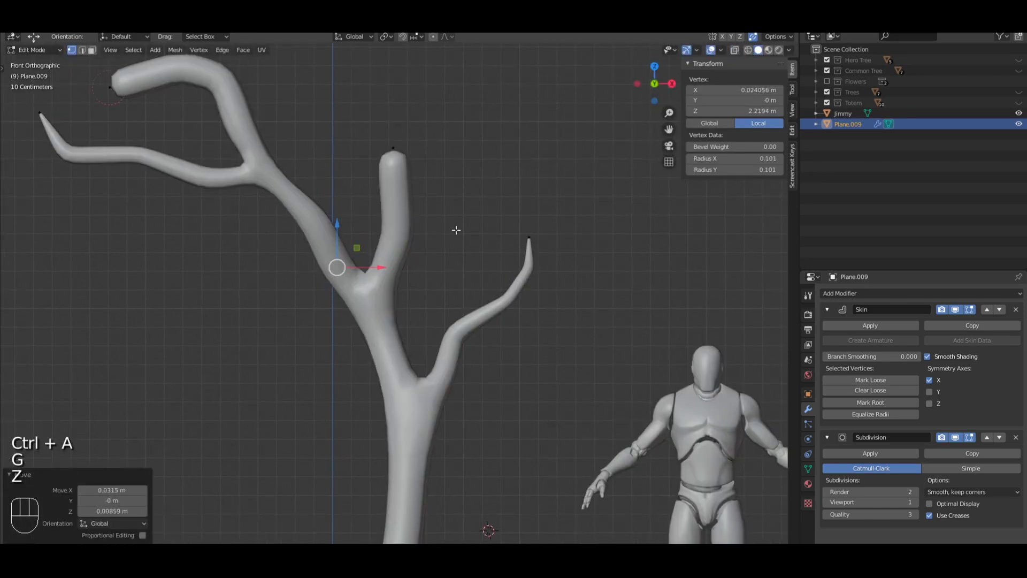
key(a)
click(328, 217)
key(z)
key(F15)
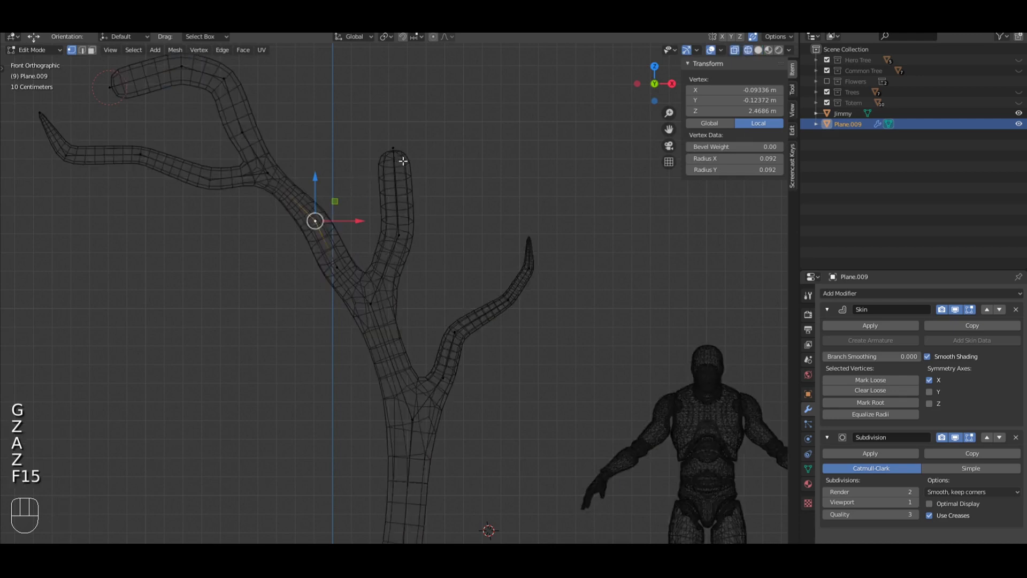
key(ctrl+z)
ctrl+click(316, 220)
Scale the skin radius of the crown branch junction by 1.699 and clear the selection
click(266, 172)
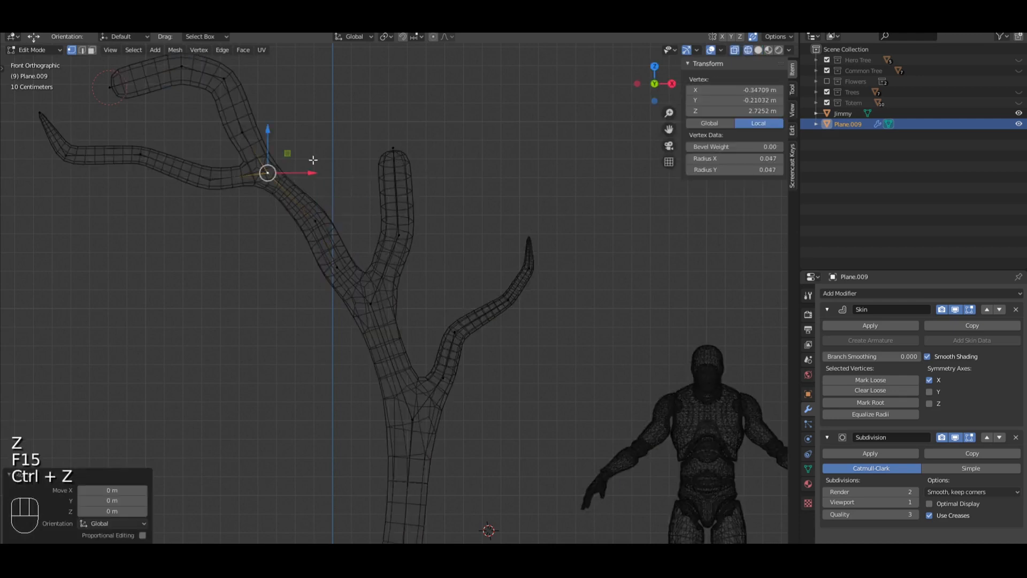
key(ctrl+a)
click(421, 112)
key(z)
scroll(424, 143, down, 3)
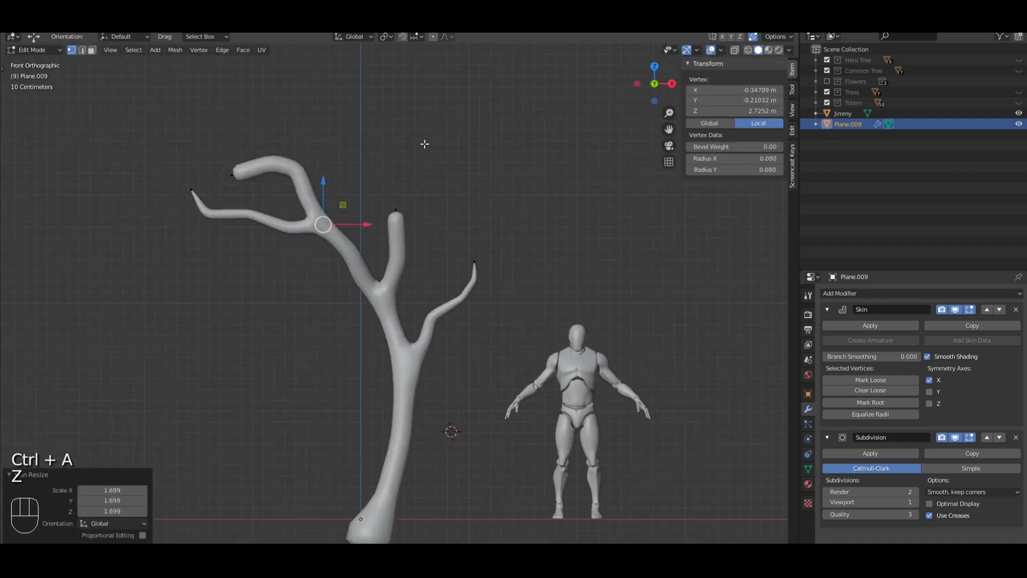
key(a)
Box-select both leaning crown branches with their junction in front wireframe view and move them down toward the trunk
shift+middle_drag(424, 142, 402, 188)
scroll(401, 197, up, 2)
key(KP_1)
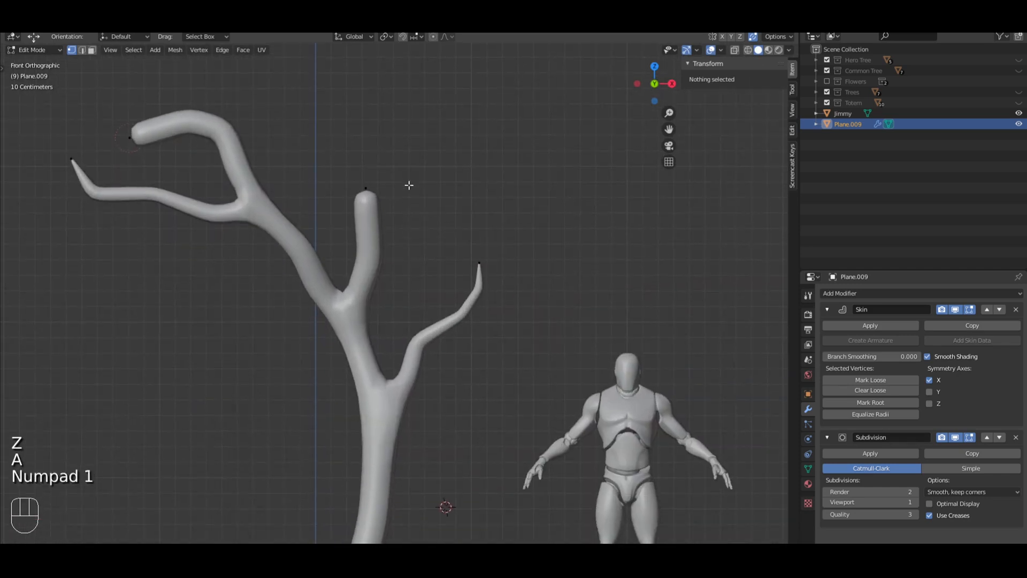
key(z)
key(b)
drag(279, 239, 46, 72)
key(g)
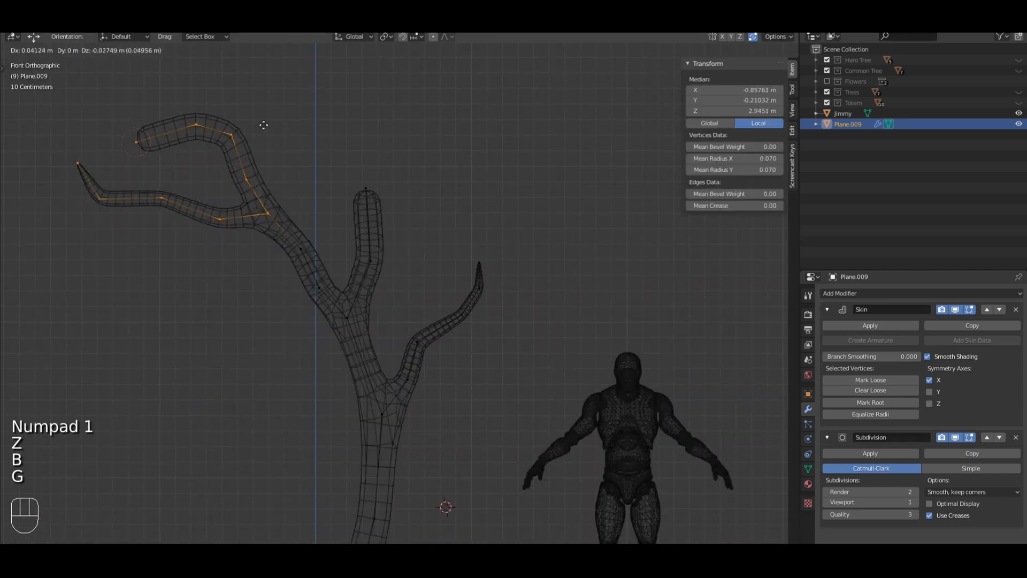
click(277, 137)
Box-select the limb vertex below the crown junction, move it 0.0653 m in X and -0.079 m in Z, and deselect it
key(a)
key(b)
drag(322, 264, 291, 241)
key(g)
click(312, 259)
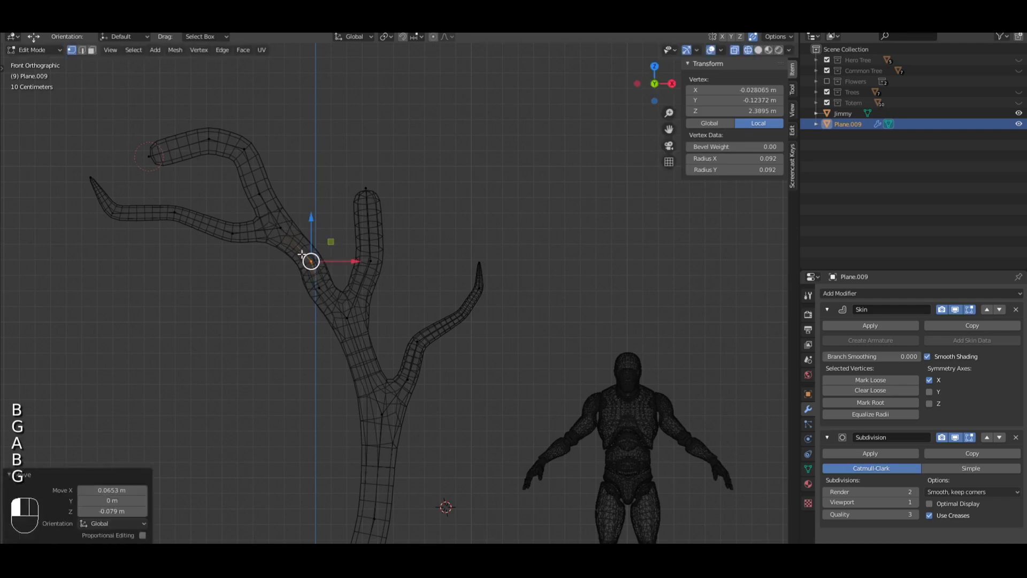
key(a)
key(z)
key(z)
click(244, 149)
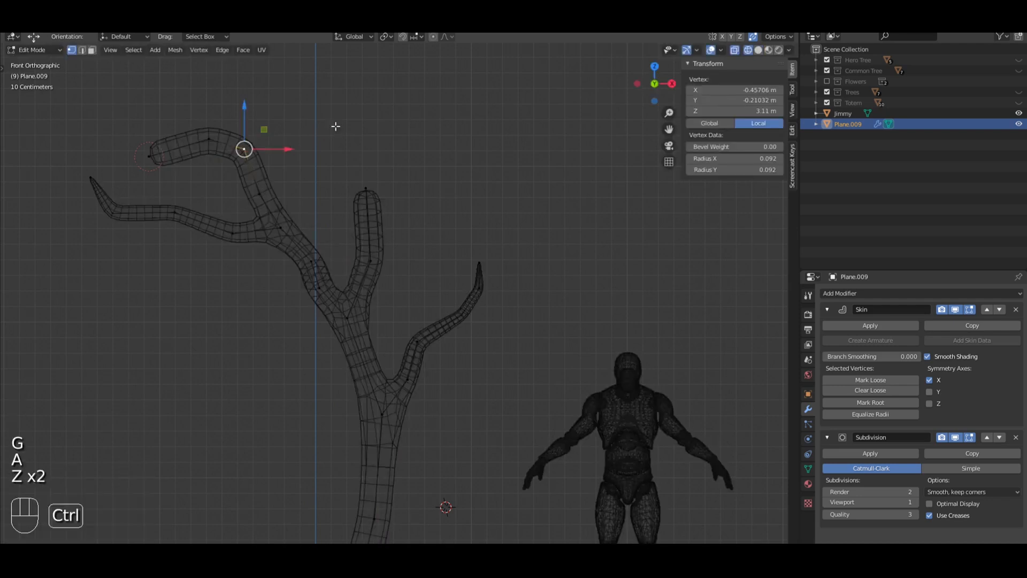
key(ctrl+a)
click(289, 141)
key(a)
Shrink the skin radius at the upper crown branch's tip to about 0.024 m and raise the tip slightly
click(150, 155)
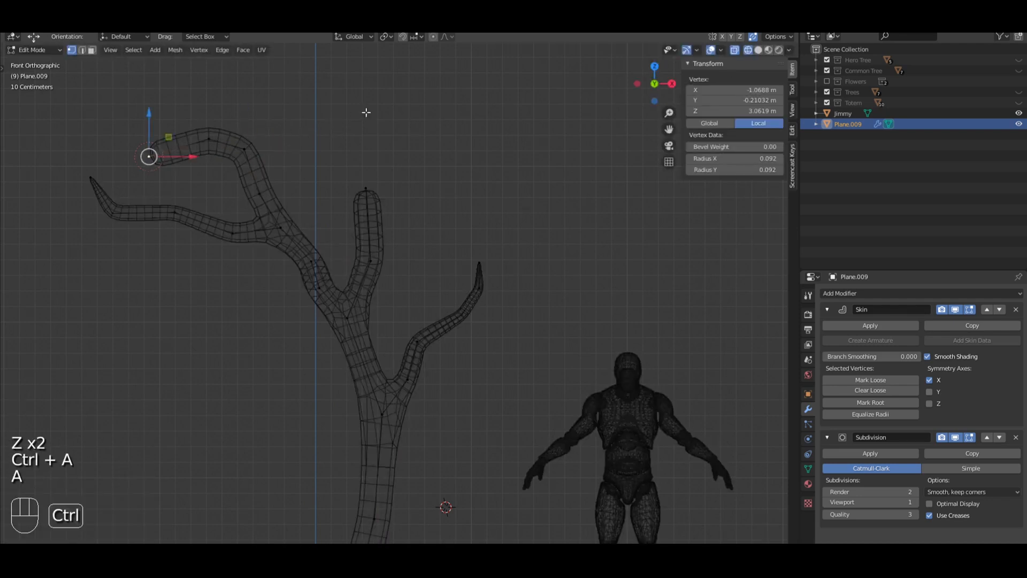
key(ctrl+a)
click(214, 140)
key(g)
click(213, 131)
key(a)
Thin the vertex next to the upper crown branch's tip and move the tip to about X -0.642 m, Z 3.316 m
click(210, 138)
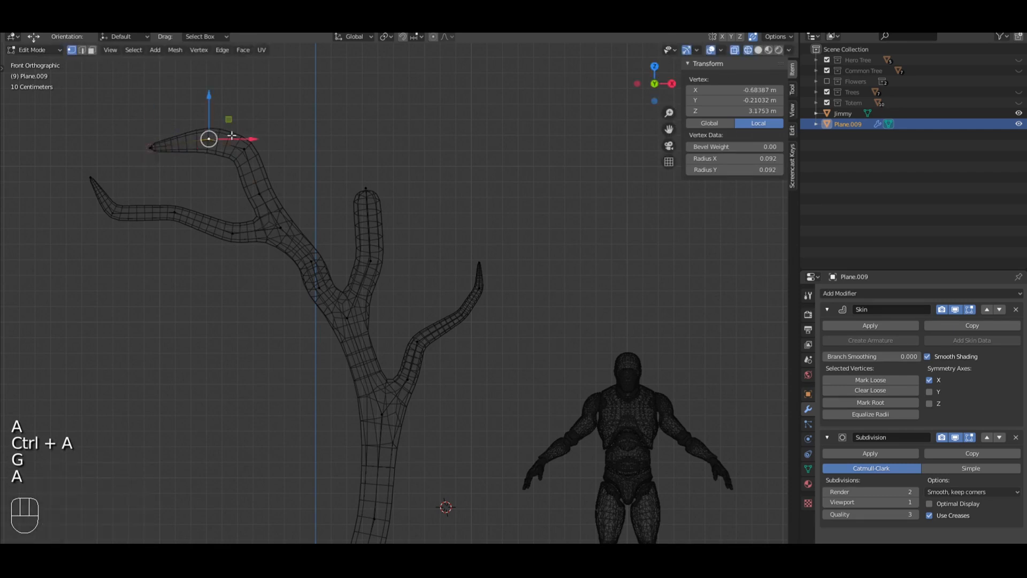
key(ctrl+a)
click(261, 133)
click(244, 149)
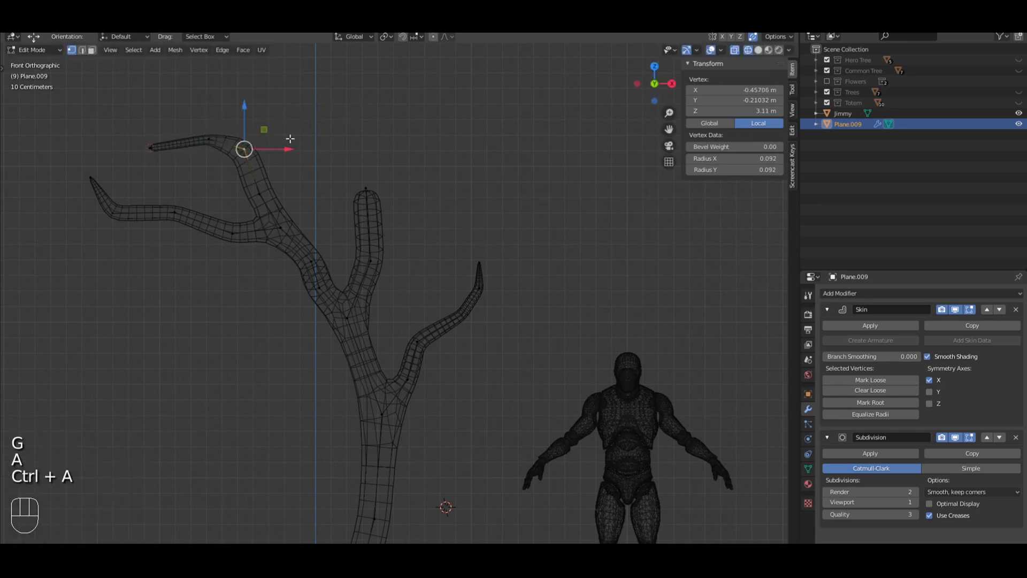
key(g)
click(234, 105)
key(a)
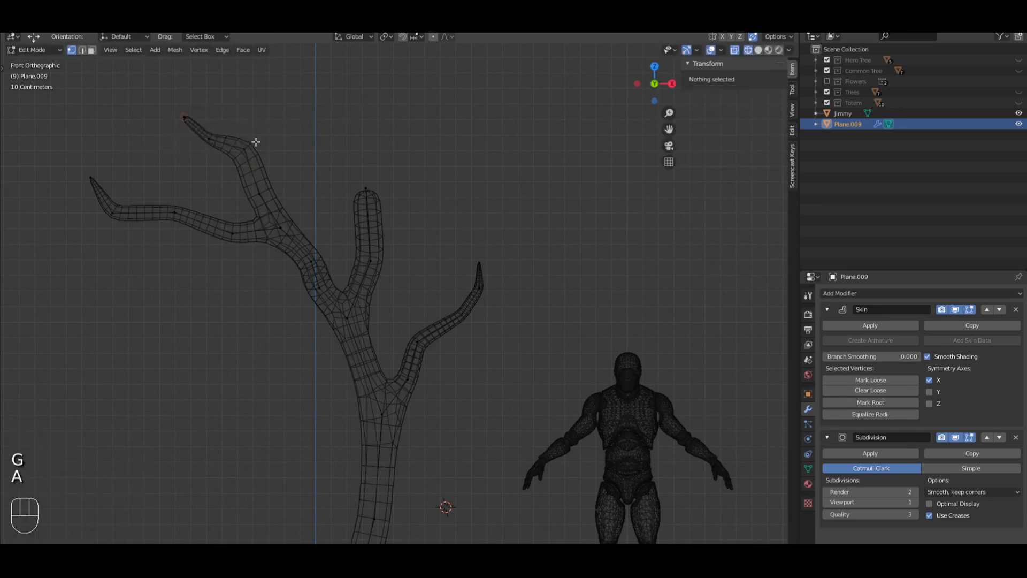
Lower the upper crown branch's bend vertex to about X -0.443 m, Z 2.997 m and scale its skin radius by 0.629
click(244, 149)
key(g)
click(247, 164)
key(ctrl+a)
click(336, 137)
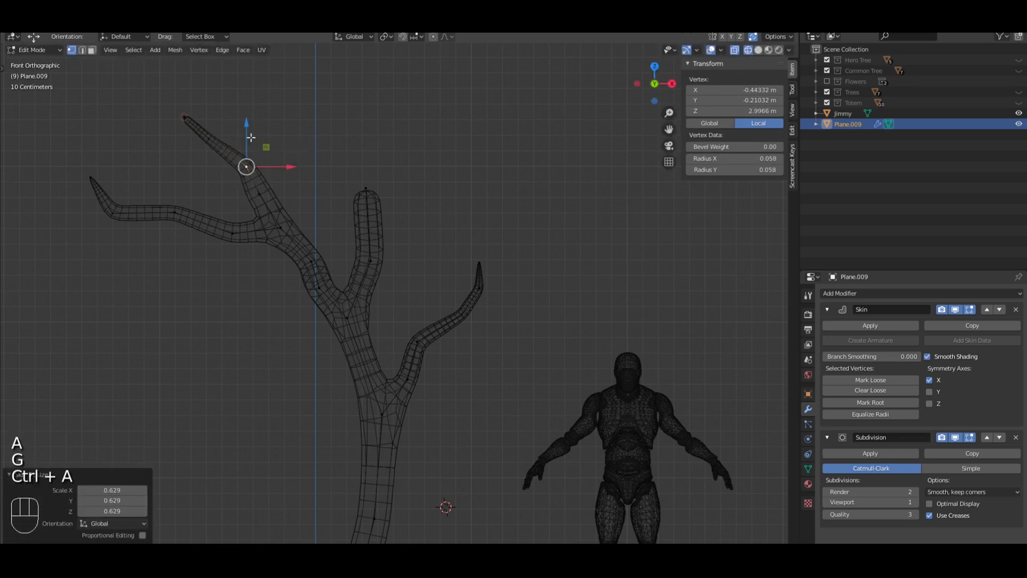
Enlarge the skin radius of the vertex between the upper crown branch's bend and tip, and select the tip vertex
click(208, 137)
key(ctrl+a)
click(342, 96)
click(188, 109)
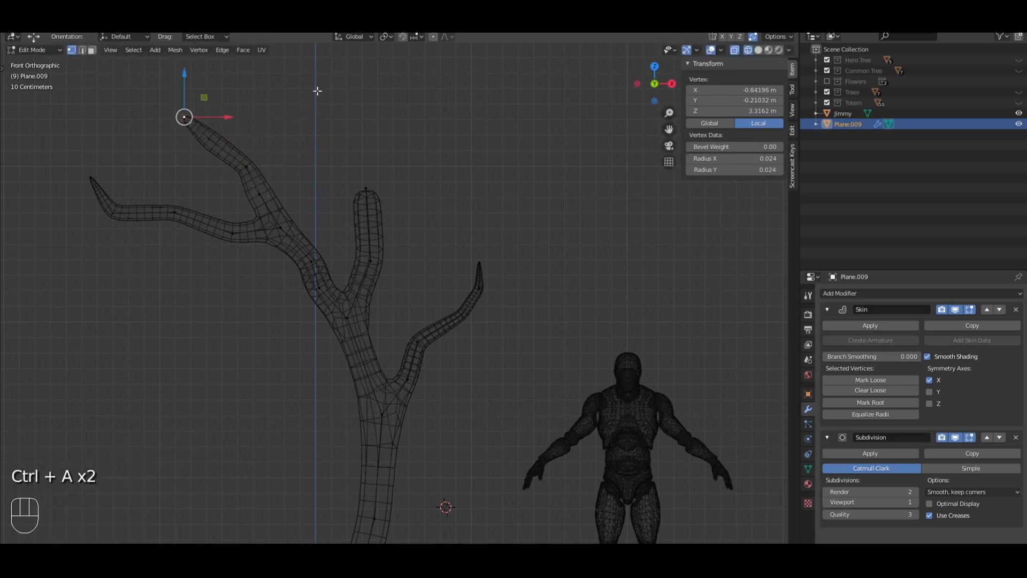
Bend the upper crown branch outward by moving its tip to about X -1.045 m, Z 3.186 m, and return to Object Mode
key(g)
click(264, 117)
key(z)
scroll(335, 159, down, 3)
key(Tab)
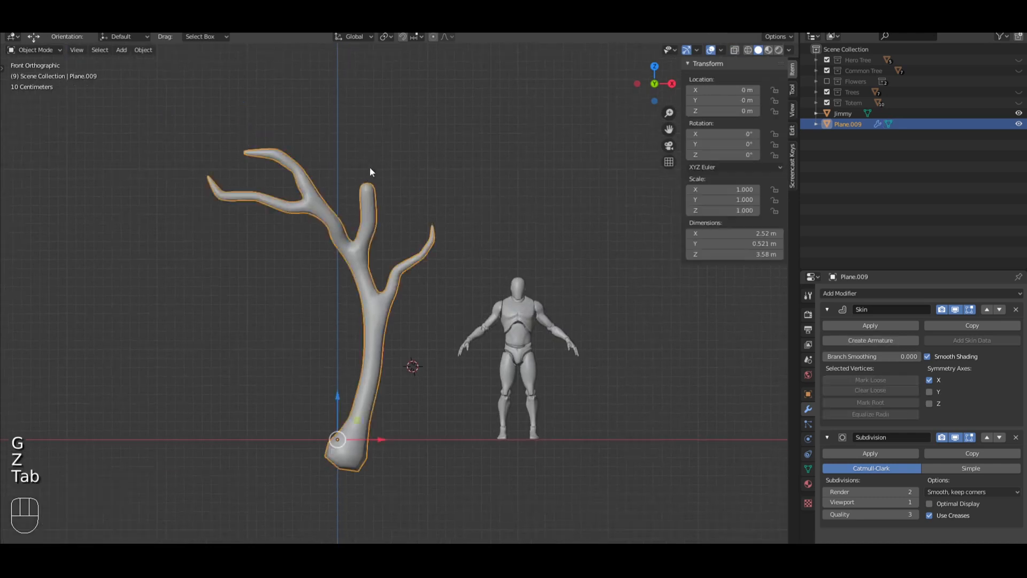
Examine the branching and depth of the tree from several angles in wireframe and solid shading
key(z)
scroll(403, 210, up, 3)
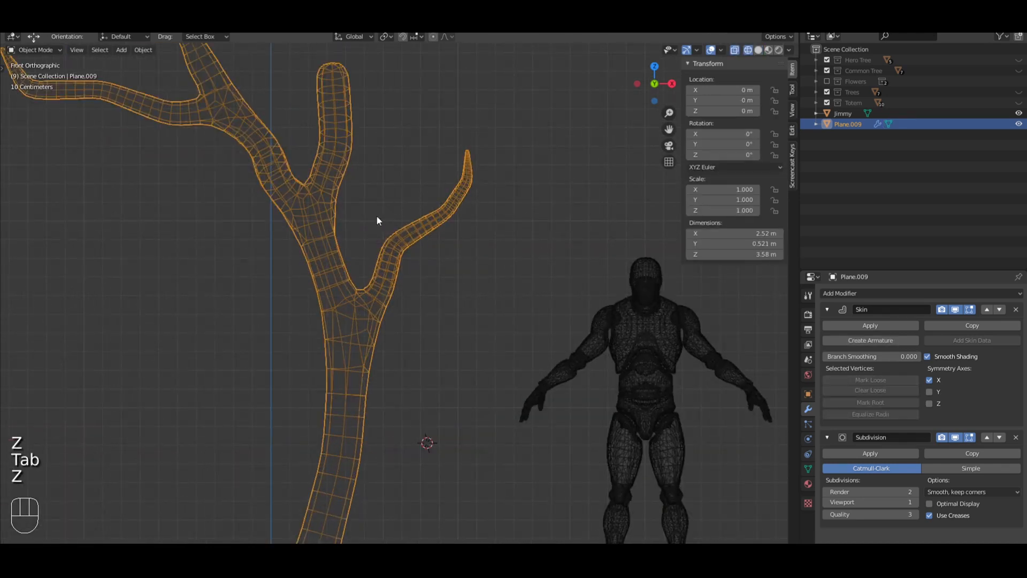
scroll(370, 222, down, 2)
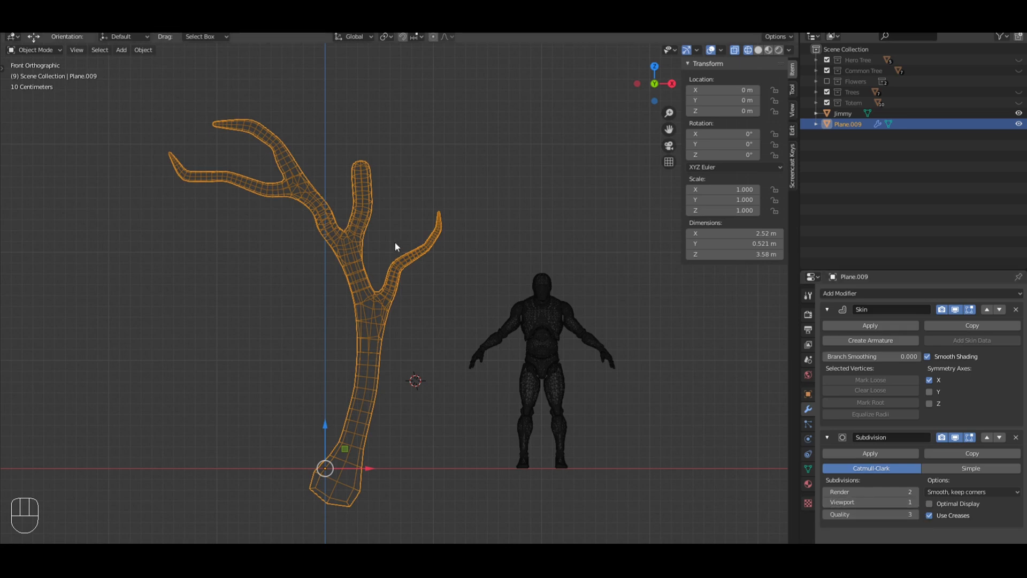
middle_drag(395, 242, 442, 241)
key(z)
key(a)
key(z)
mouse_move(396, 324)
middle_down()
mouse_move(358, 293)
mouse_move(418, 314)
mouse_move(489, 256)
mouse_move(405, 289)
middle_up()
key(z)
scroll(489, 256, up, 3)
key(z)
click(450, 299)
shift+middle_drag(440, 216, 380, 299)
mouse_move(380, 300)
middle_down()
mouse_move(470, 300)
mouse_move(403, 329)
mouse_move(383, 302)
mouse_move(443, 304)
mouse_move(417, 288)
mouse_move(447, 272)
mouse_move(394, 268)
middle_up()
scroll(470, 299, down, 1)
key(z)
key(z)
scroll(416, 287, down, 3)
key(z)
key(KP_1)
scroll(396, 268, up, 4)
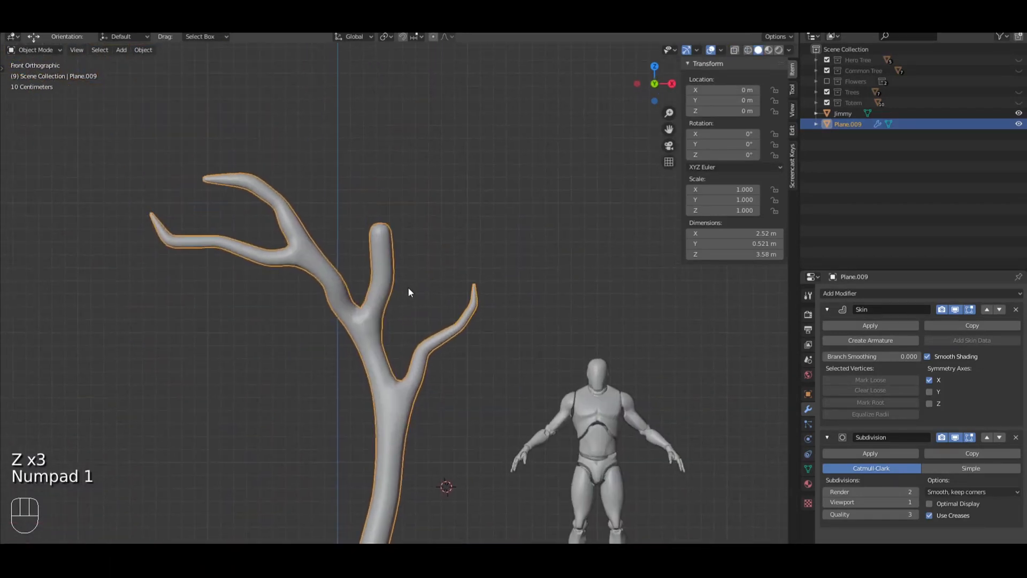
Scale the skin radius by 0.744 at the upper crown branch's outer bend vertex and by 0.665 at the vertex above its fork
key(z)
key(Tab)
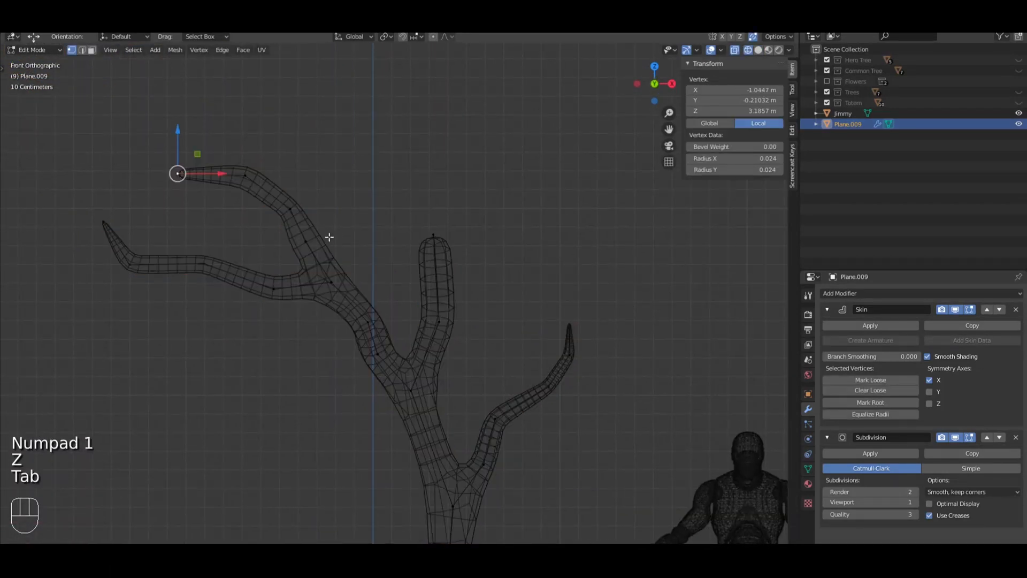
click(248, 177)
key(ctrl+a)
click(332, 151)
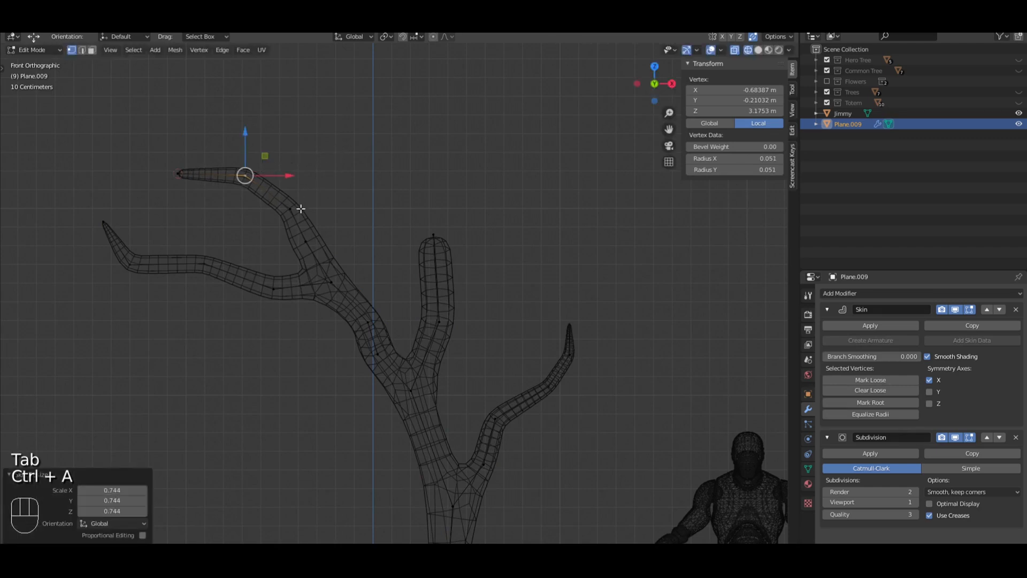
click(305, 242)
key(ctrl+a)
click(404, 220)
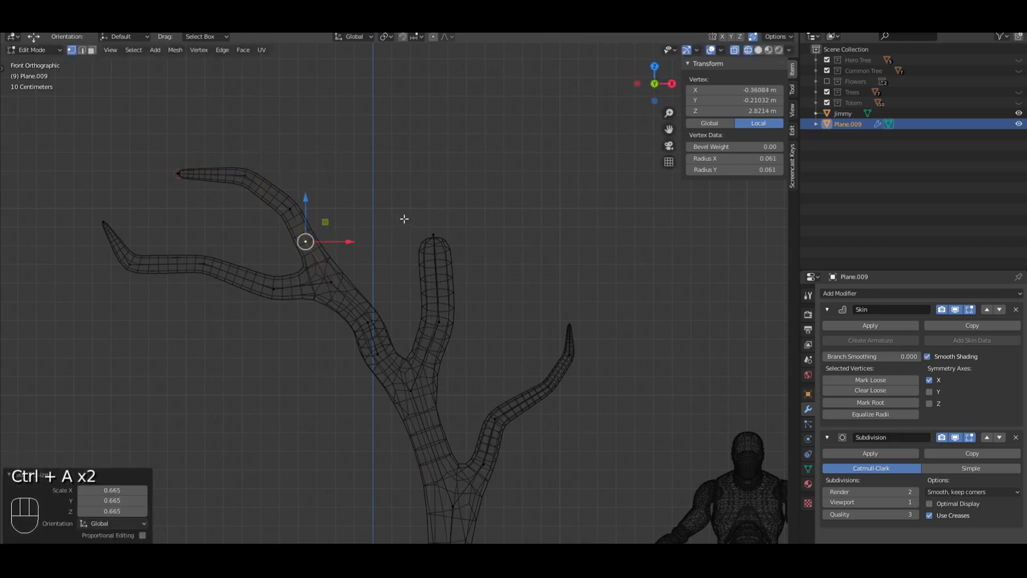
Move the upper crown branch's vertex above the fork to about X -0.295 m, Z 2.859 m and the following one to about X -0.518 m, Z 2.939 m
key(g)
click(416, 210)
click(299, 211)
key(g)
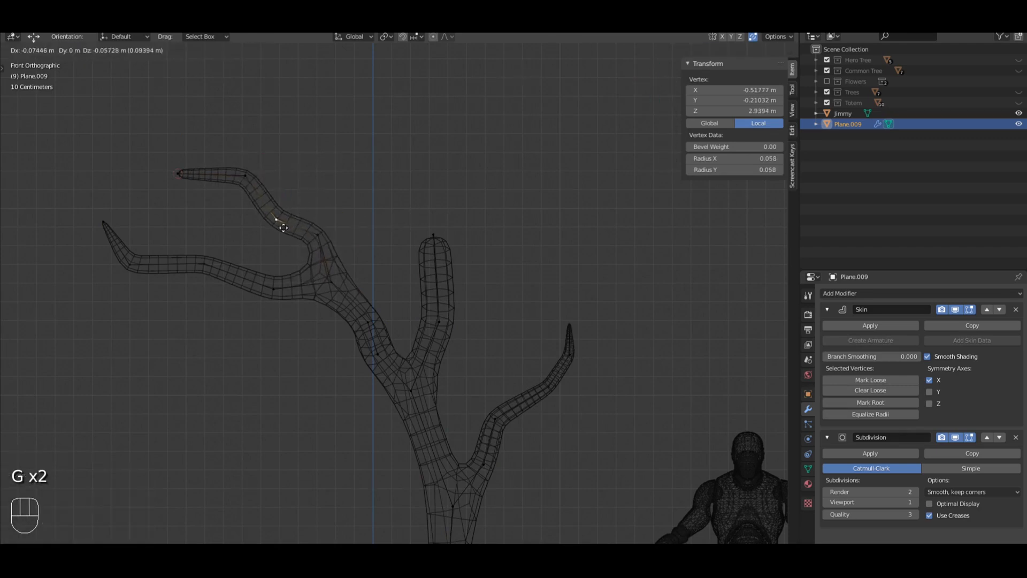
click(342, 194)
key(ctrl+a)
click(382, 223)
key(ctrl+a)
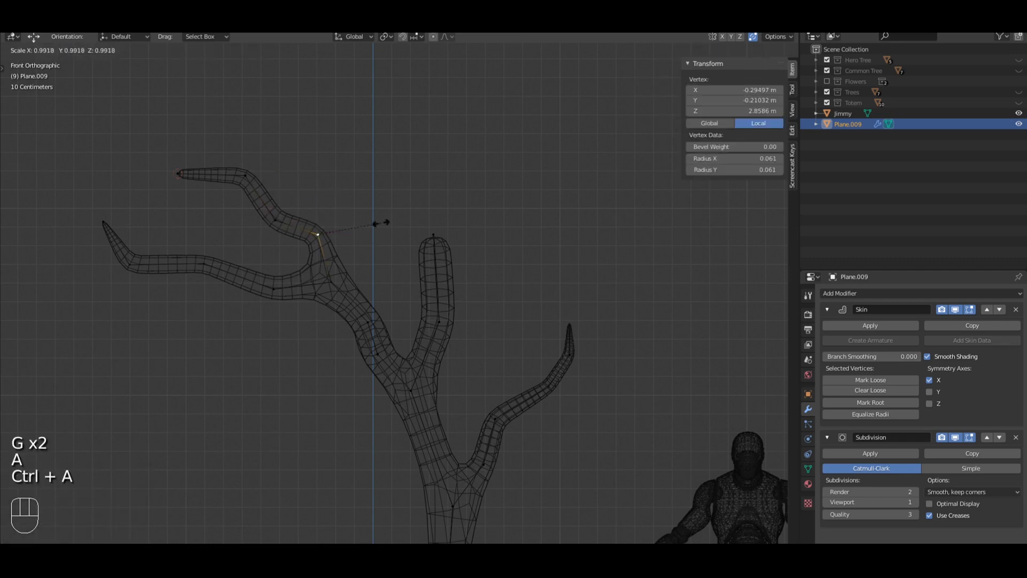
click(380, 223)
Move the upper crown branch's tip and outer bend vertex outward and slightly down, and return to Object Mode in solid shading
key(g)
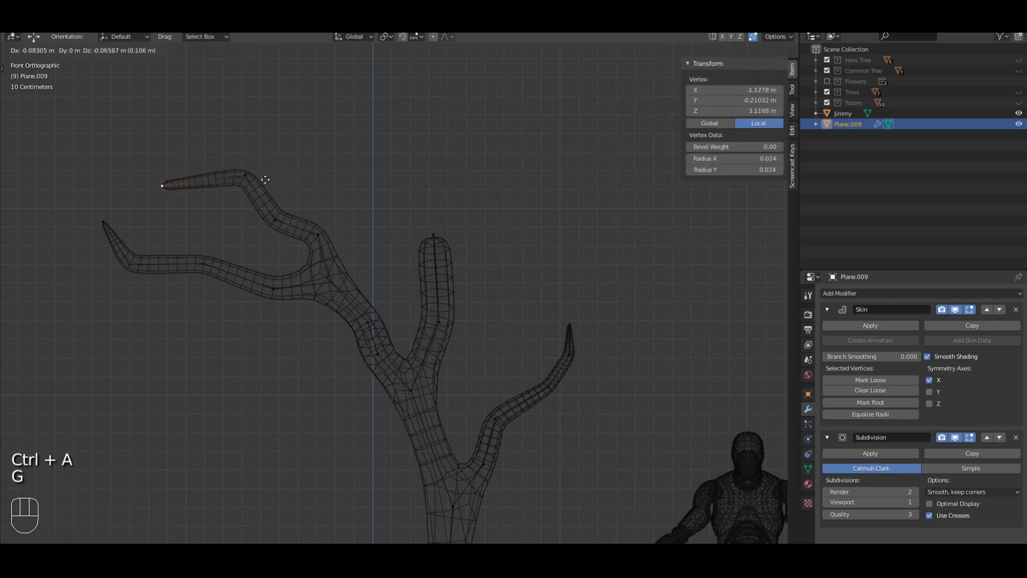
click(266, 178)
click(251, 177)
key(g)
click(222, 183)
key(a)
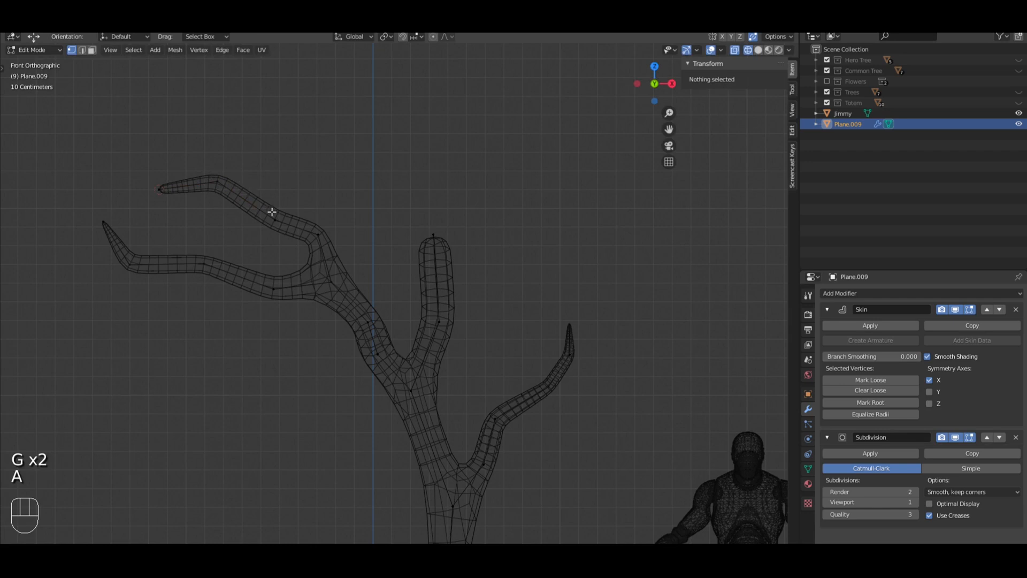
key(g)
key(a)
key(F15)
key(z)
key(Tab)
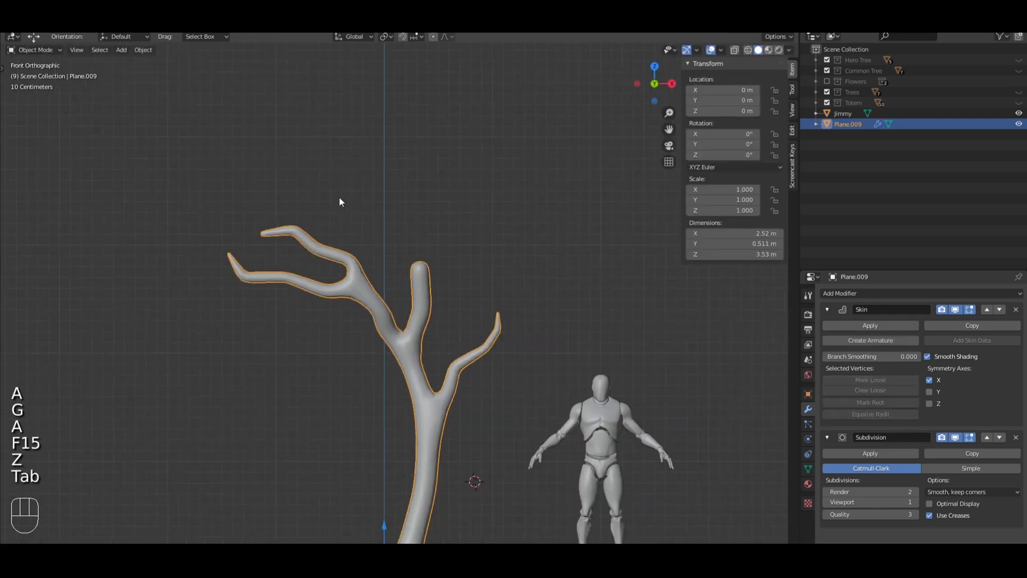
Turn the upper crown branch's tip upward to about X -0.863 m, Z 3.407 m and leave Edit Mode
key(a)
key(Tab)
click(262, 231)
key(g)
click(291, 201)
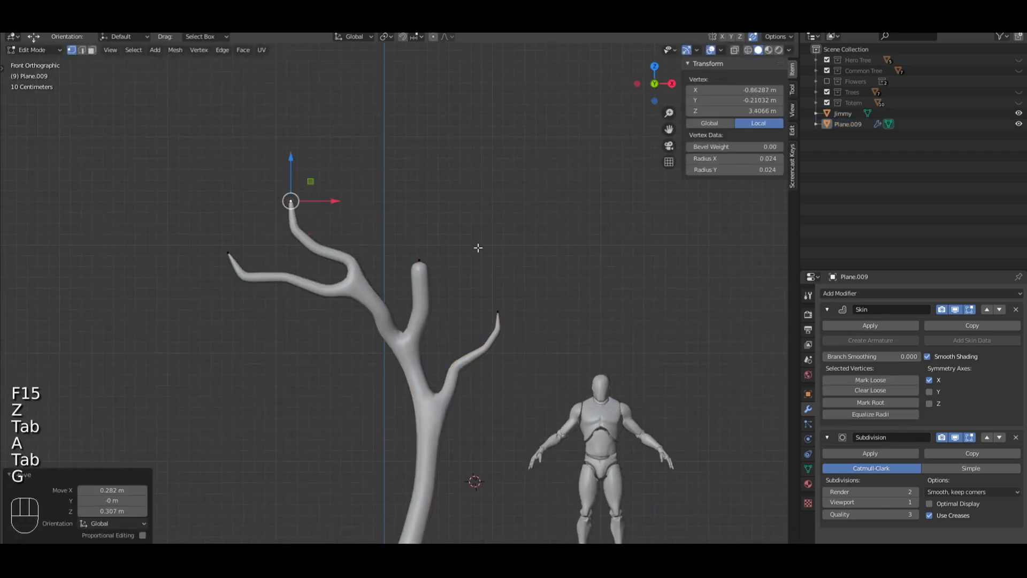
key(Tab)
Add a Decimate modifier in Collapse mode with a ratio of 0.543 to the tree and compare its wireframe and solid shading
click(824, 438)
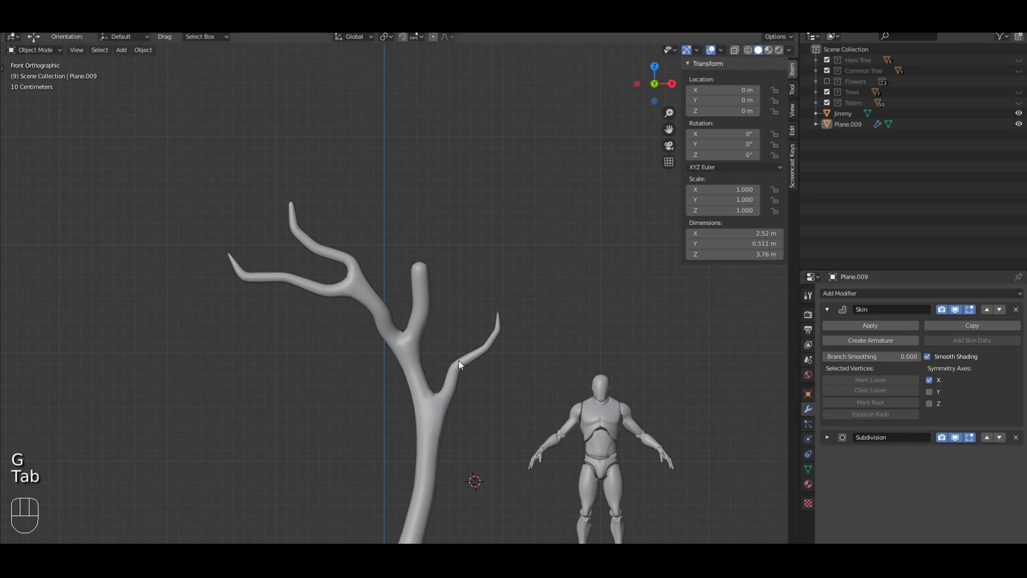
shift+middle_drag(496, 317, 448, 232)
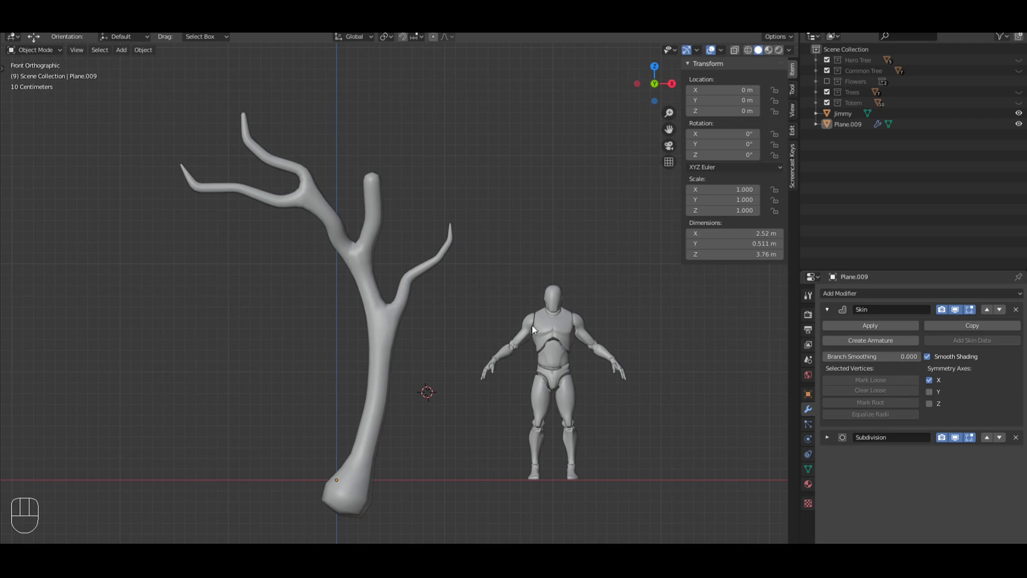
click(834, 306)
click(847, 294)
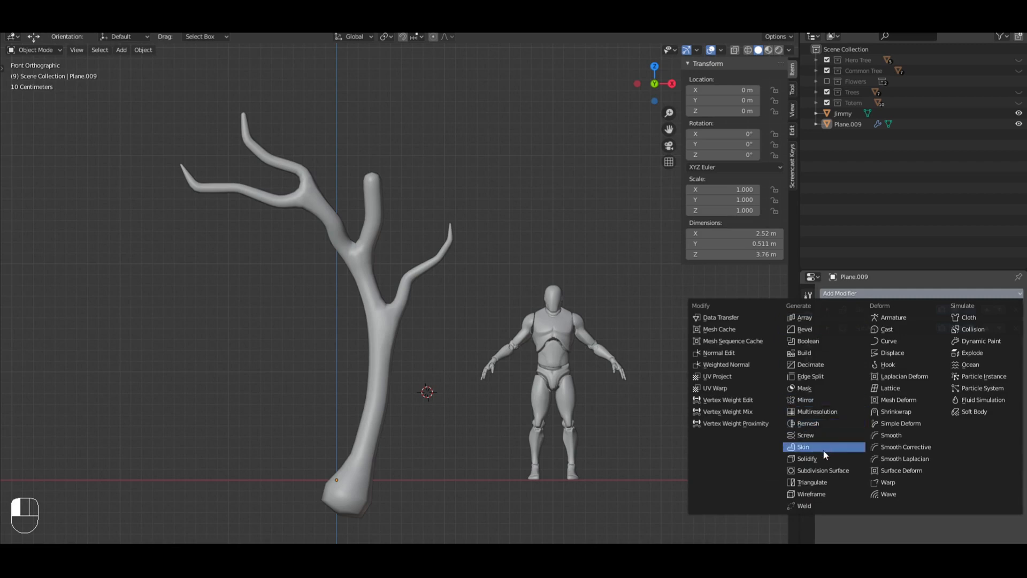
click(824, 364)
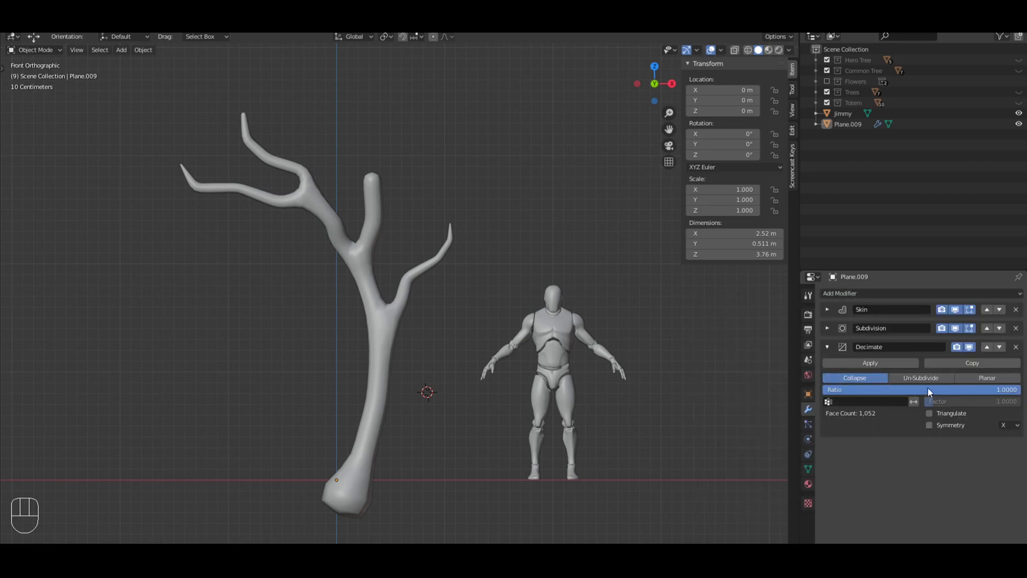
drag(854, 389, 931, 390)
key(z)
key(z)
key(z)
key(z)
key(z)
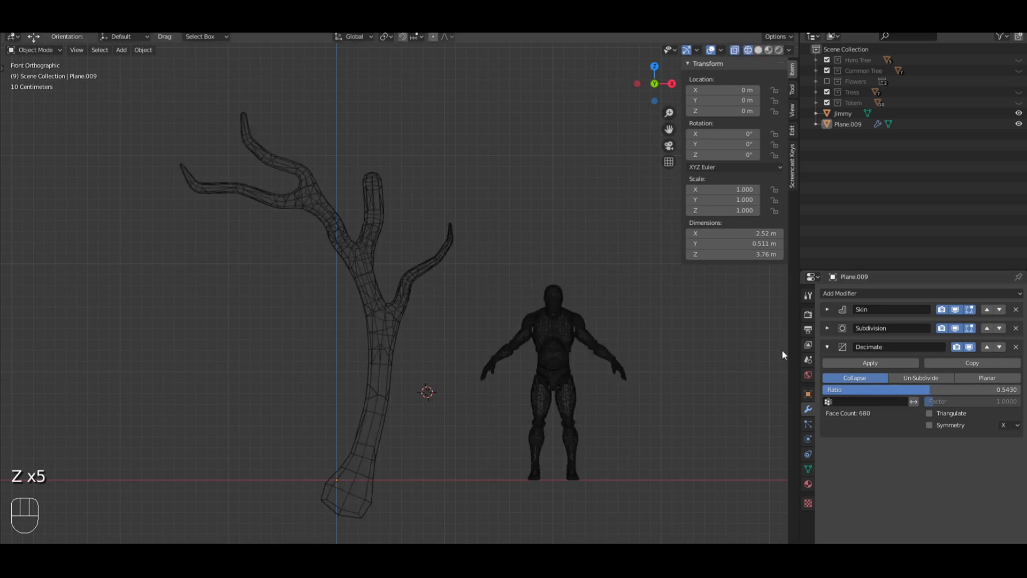
Remove the Decimate modifier from the tree and switch back to solid shading
click(1017, 347)
key(z)
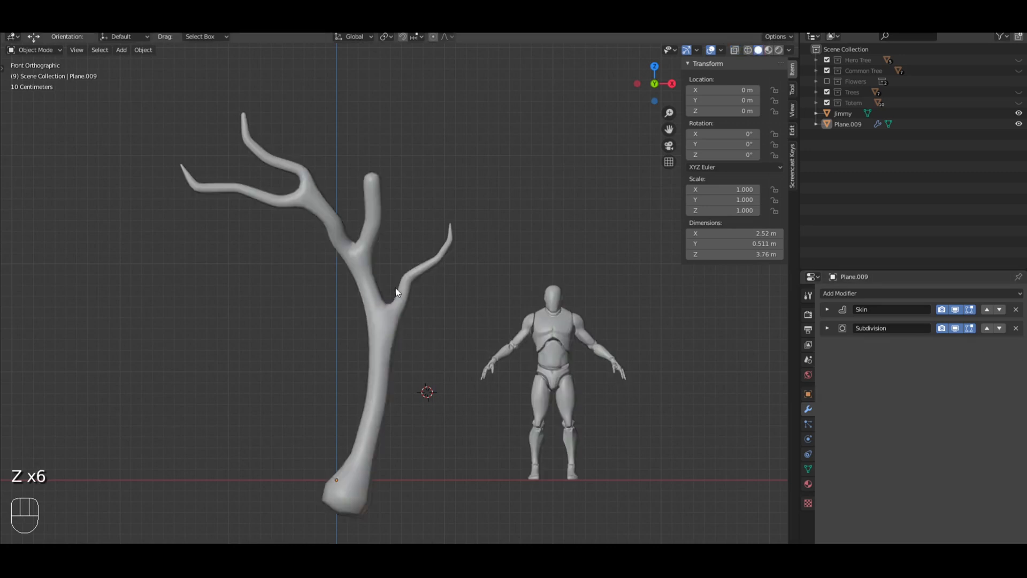
key(Tab)
key(Tab)
key(Tab)
key(Tab)
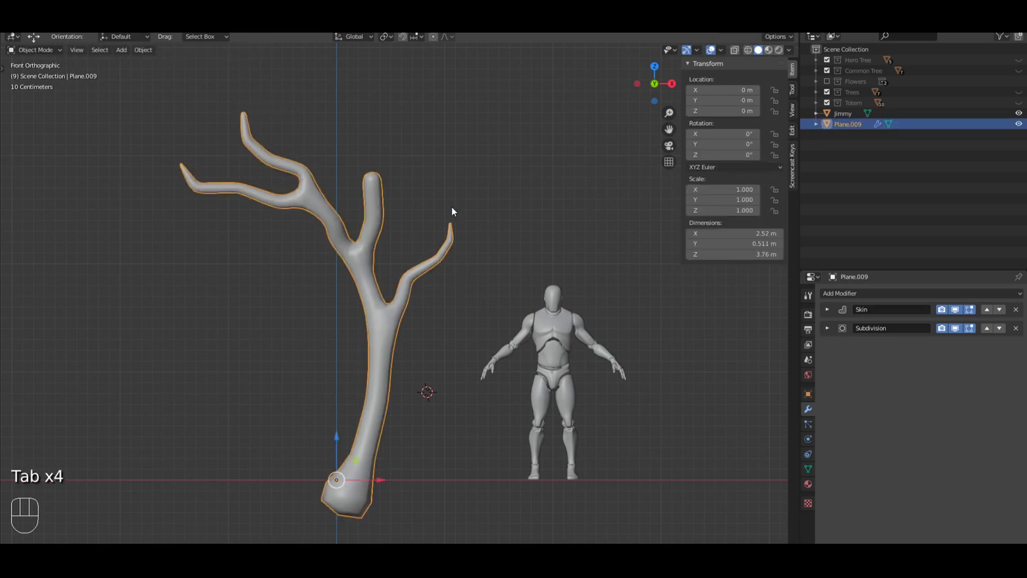
Reshape the lower crown branch in wireframe by moving its two inner vertices inward and upward
scroll(401, 184, up, 2)
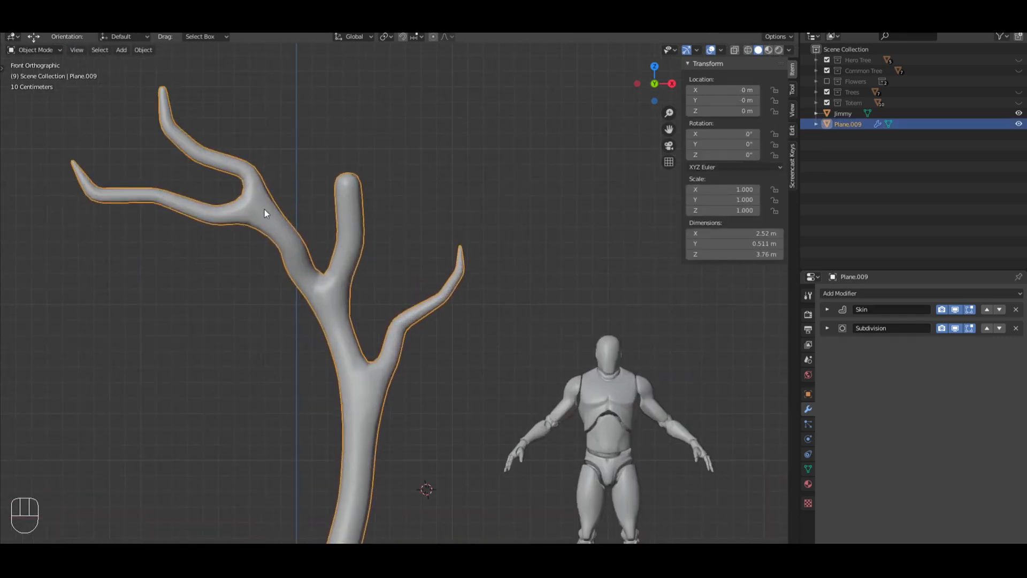
key(Tab)
key(z)
shift+middle_drag(250, 211, 228, 241)
key(b)
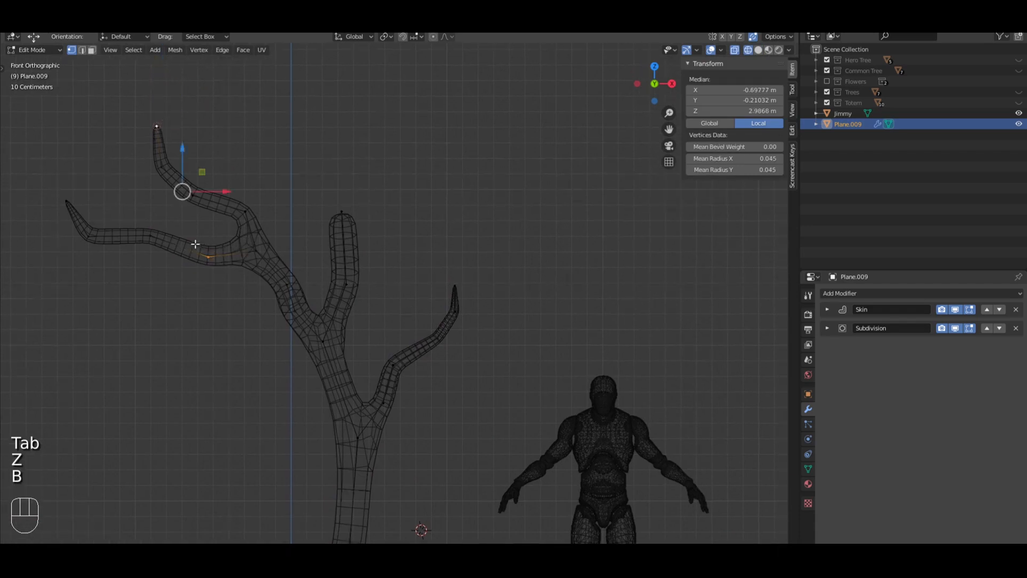
key(g)
key(g)
drag(227, 292, 149, 230)
click(207, 232)
key(a)
key(g)
click(139, 241)
Move the lower crown branch's outer bend and tip inward together, placing the bend at about X -0.935 m, Z 2.780 m
key(a)
key(b)
drag(110, 261, 33, 183)
key(g)
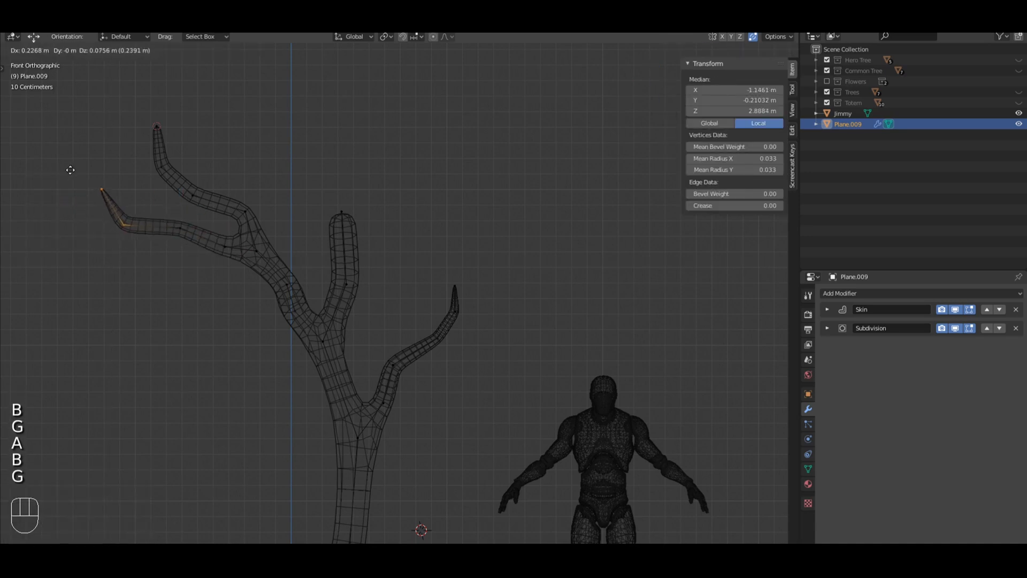
click(88, 169)
Try bending the lower crown branch's end by raising its outer bend vertex and lowering its tip
key(a)
click(138, 217)
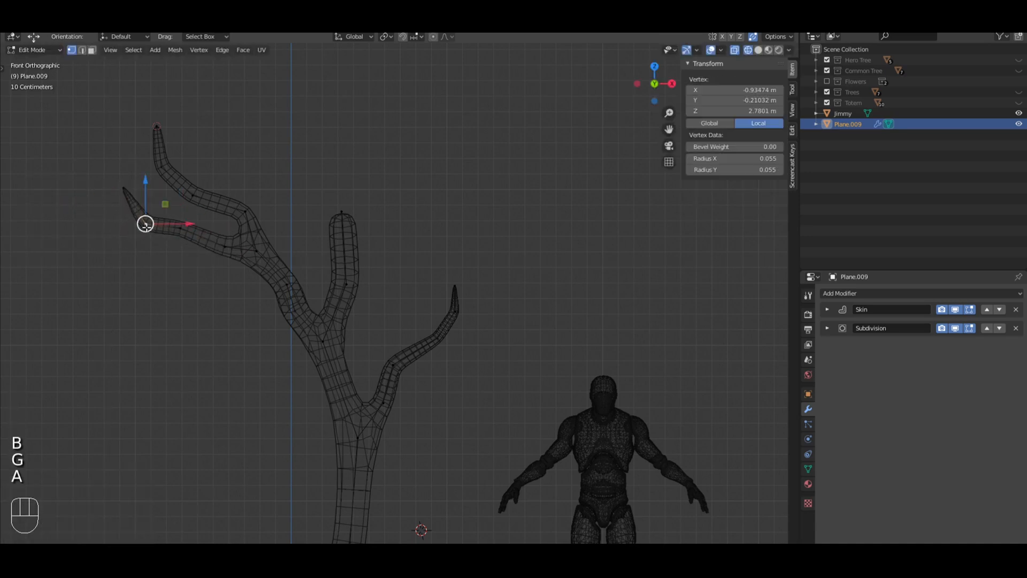
key(g)
click(169, 199)
click(124, 188)
key(g)
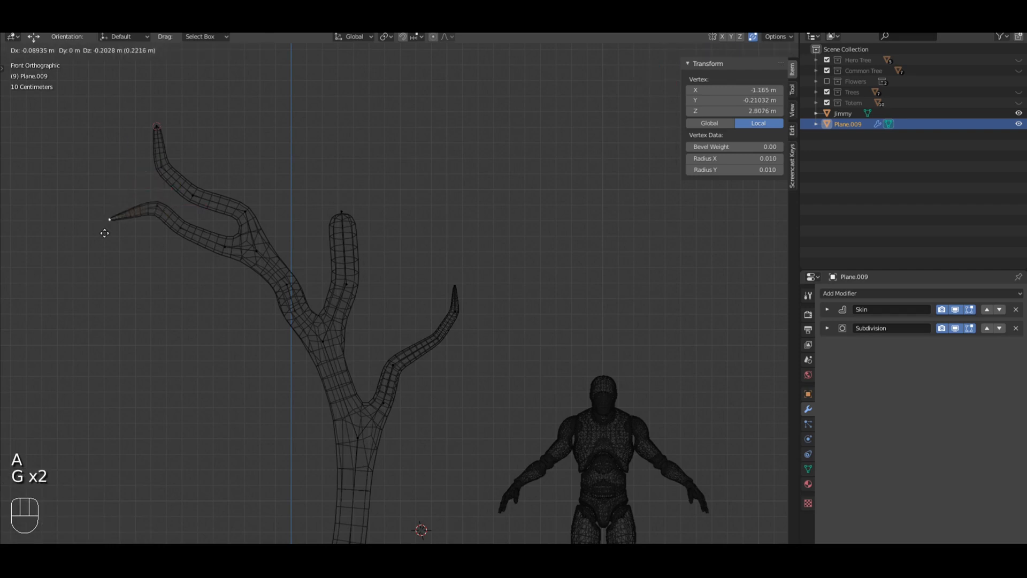
click(118, 195)
Move the lower crown branch's outer bend to about X -0.979 m, Z 2.825 m and shrink its skin radius to about 0.037 m
click(169, 197)
key(g)
click(137, 219)
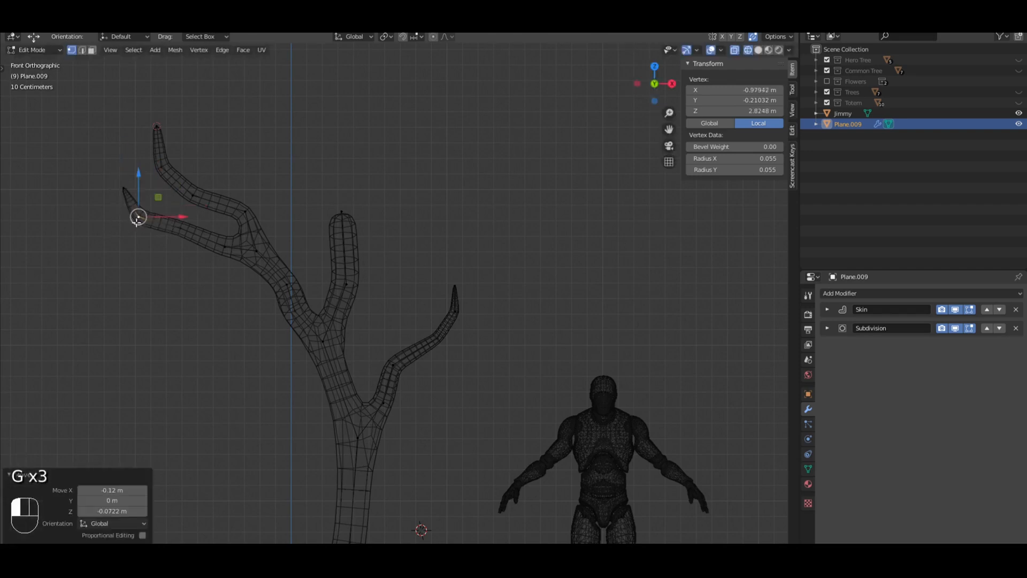
key(ctrl+a)
click(210, 212)
key(ctrl+a)
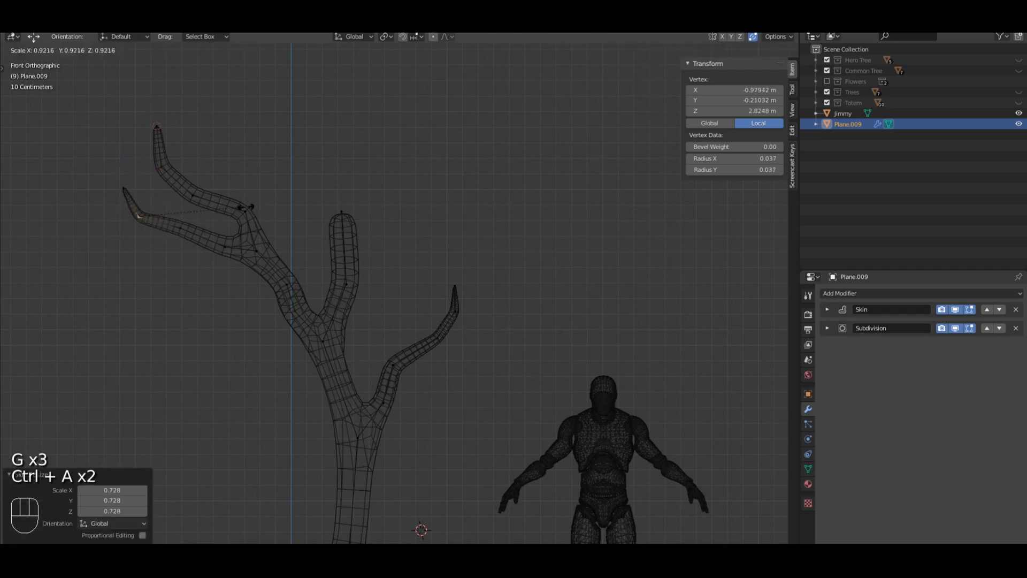
click(248, 208)
Lower the lower crown branch's outer bend and tip vertices together and show the tree in solid shading
key(a)
key(z)
scroll(246, 229, up, 1)
key(z)
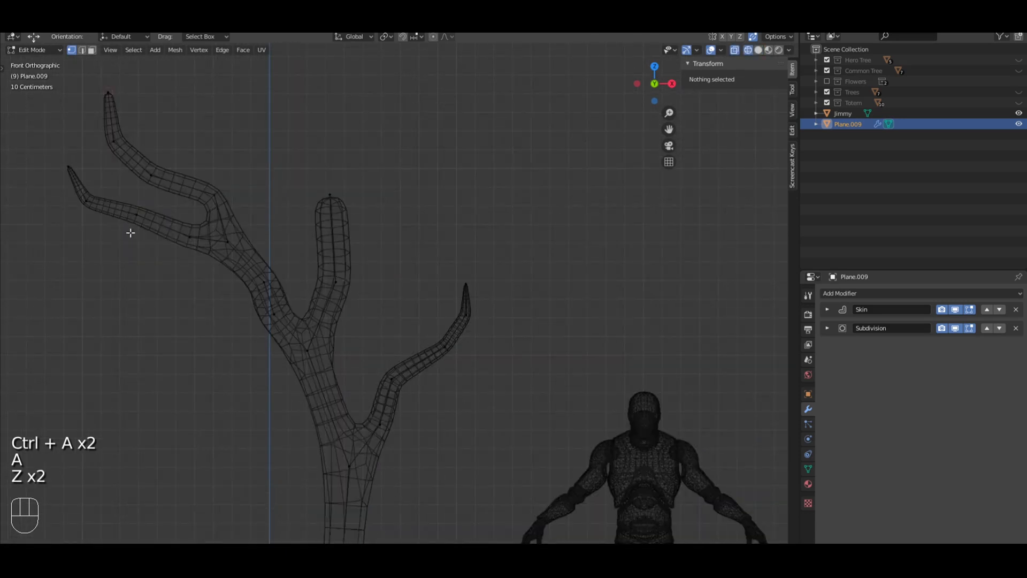
key(b)
drag(110, 226, 32, 163)
key(g)
click(40, 183)
key(a)
key(z)
scroll(298, 175, down, 4)
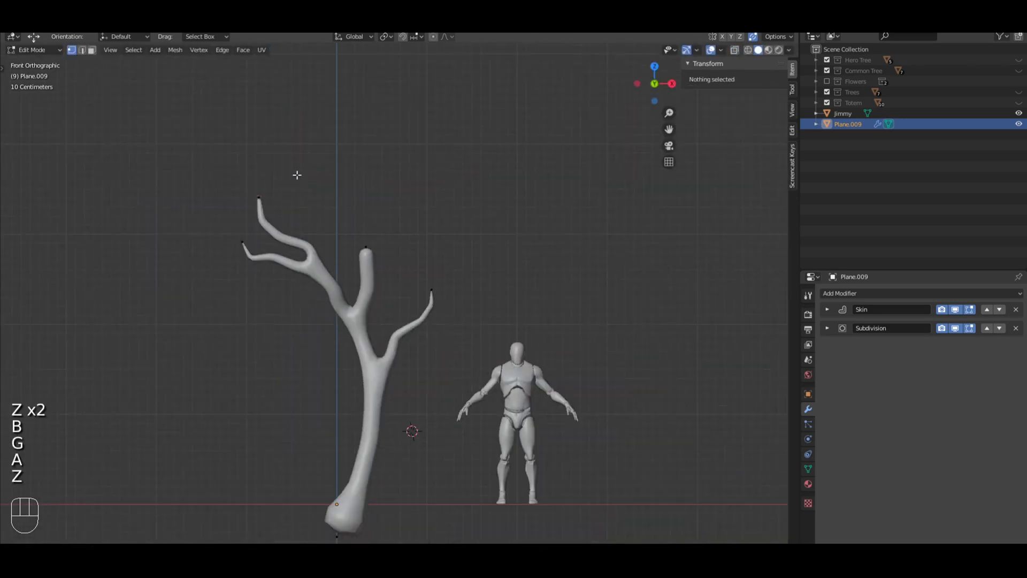
Slide the vertex above the left limb's base, at about Z 2.39 m, down its edge onto the neighbouring vertex to merge them
key(a)
key(a)
scroll(441, 287, up, 1)
middle_drag(441, 286, 474, 289)
key(KP_1)
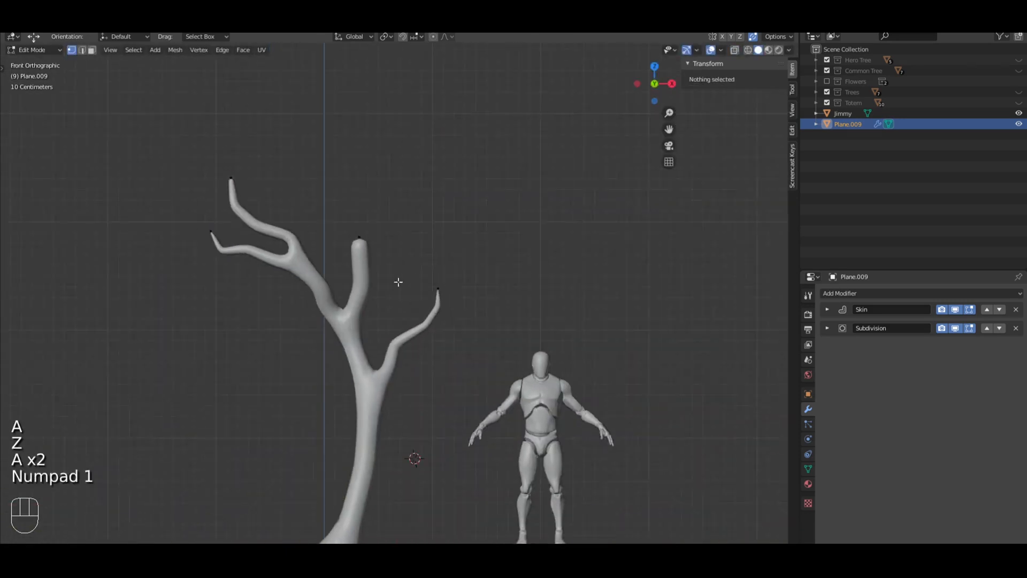
scroll(316, 280, up, 2)
key(z)
scroll(315, 280, up, 2)
click(237, 280)
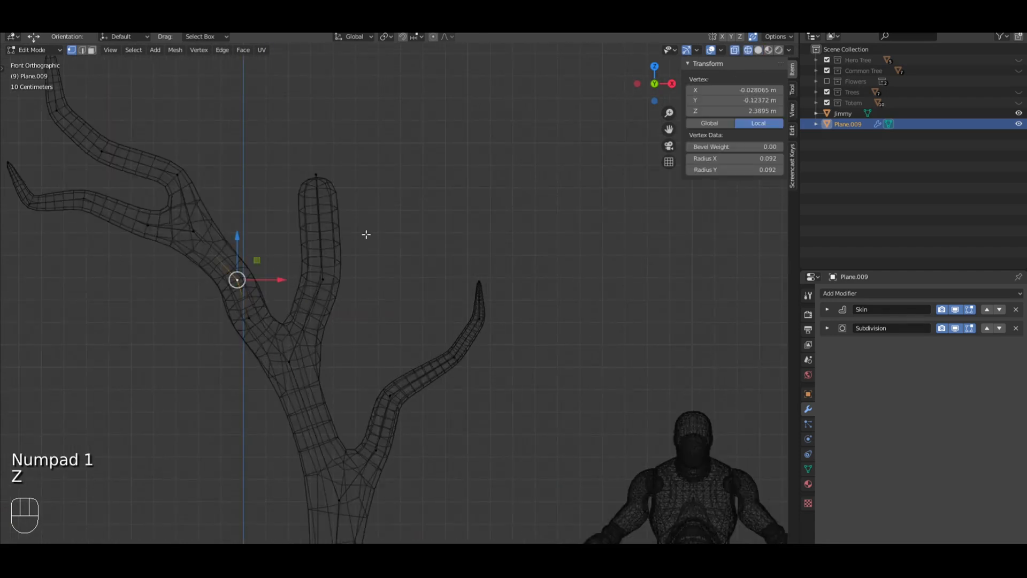
key(shift+v)
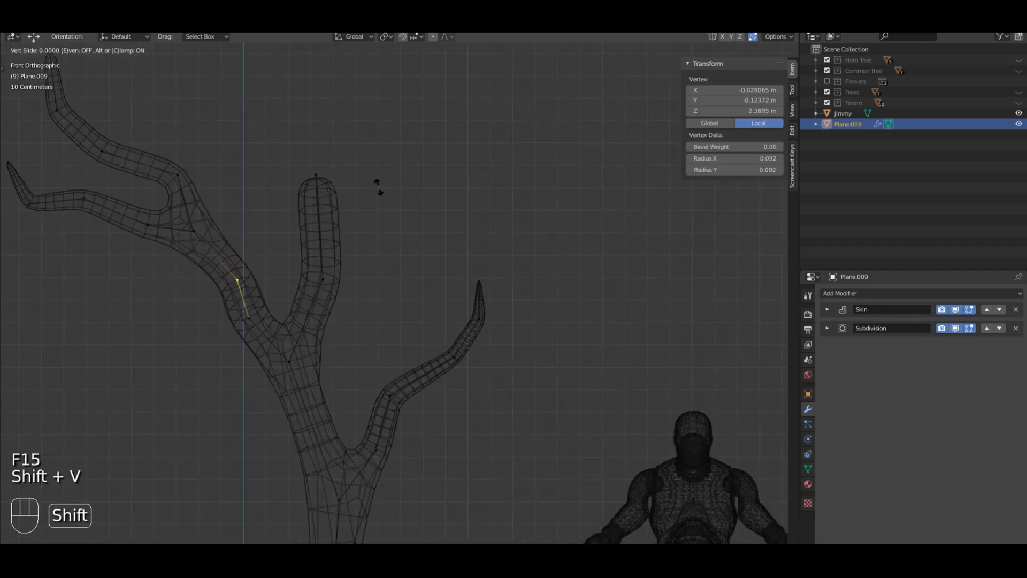
click(395, 298)
key(a)
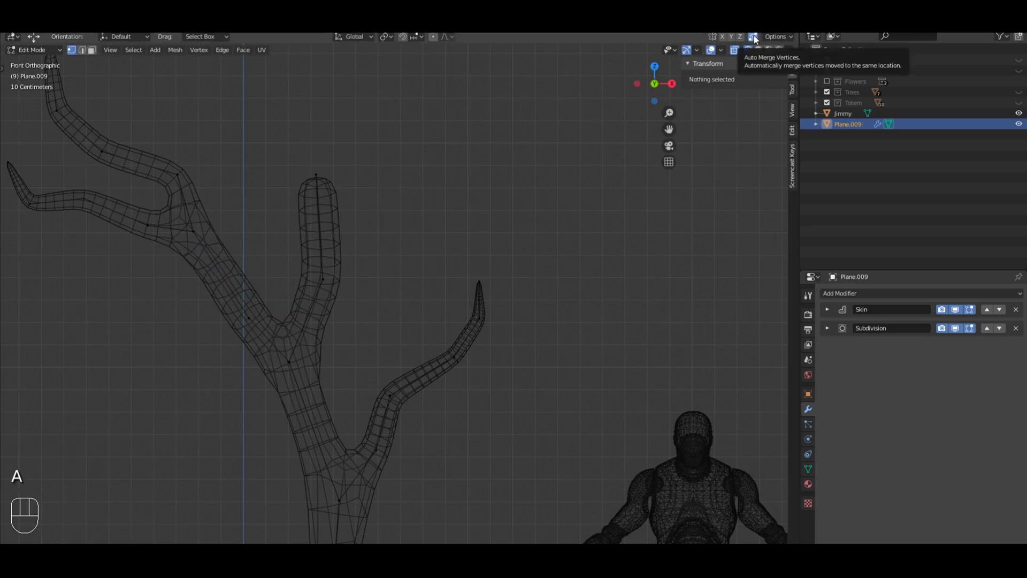
Move the merged vertex up the left limb to about X -0.038 m, Z 2.382 m
click(250, 321)
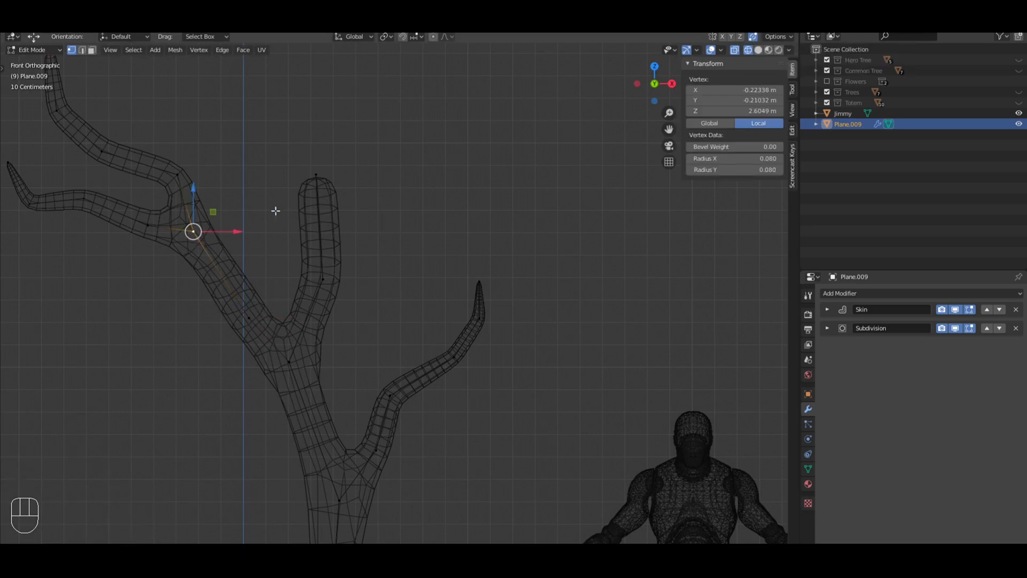
key(g)
click(269, 277)
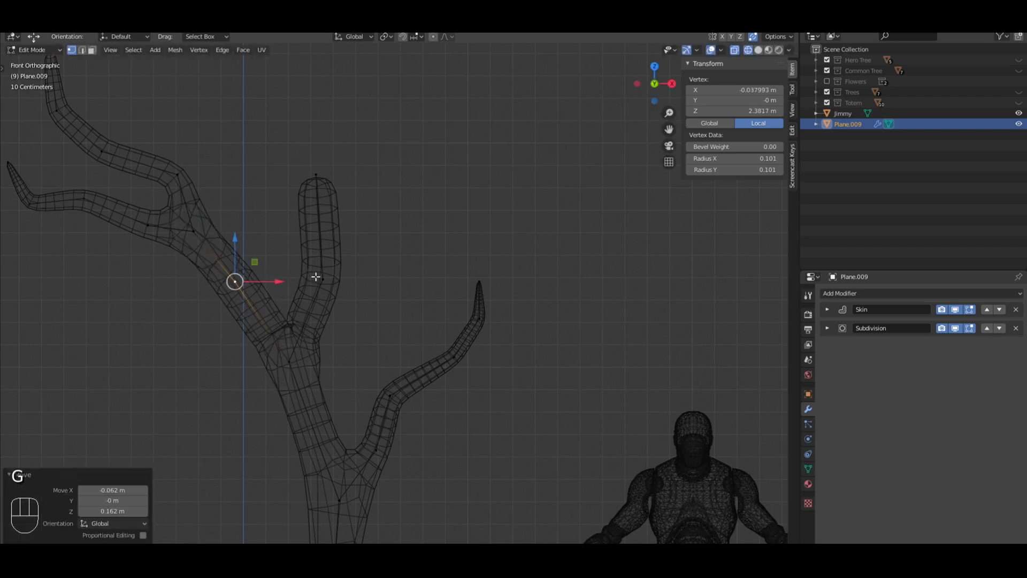
Undo the last vertex move and rescale the skin at the left limb's base and the trunk fork, the fork's radius to about 0.095 m
key(ctrl+z)
key(ctrl+a)
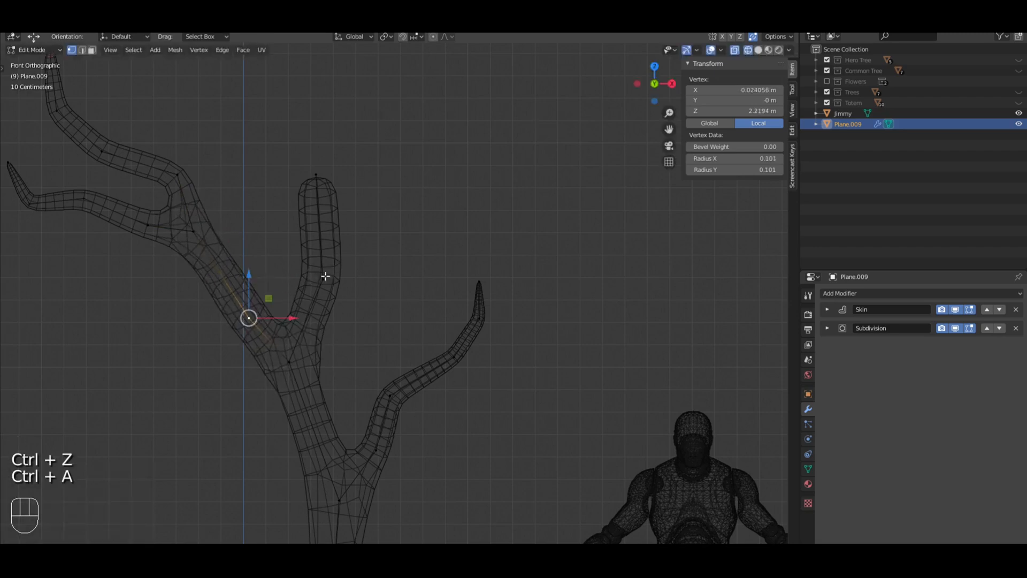
key(ctrl+a)
key(ctrl+a)
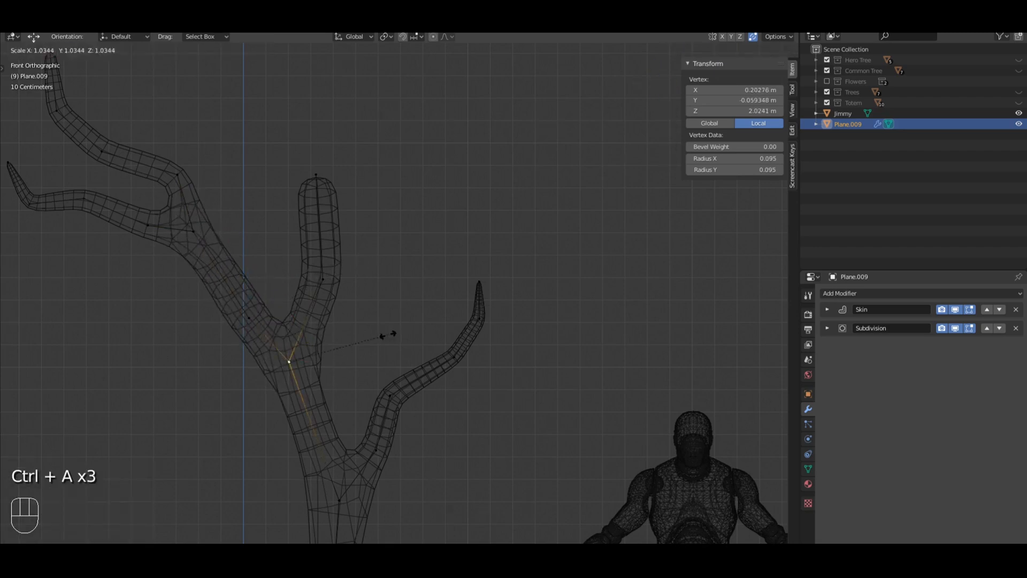
key(a)
key(z)
Extrude the blunt central branch's tip outward by one bent segment and adjust the new vertex's position
mouse_move(408, 303)
middle_down()
mouse_move(424, 264)
mouse_move(374, 282)
mouse_move(405, 282)
middle_up()
click(408, 282)
shift+middle_drag(529, 259, 412, 323)
key(e)
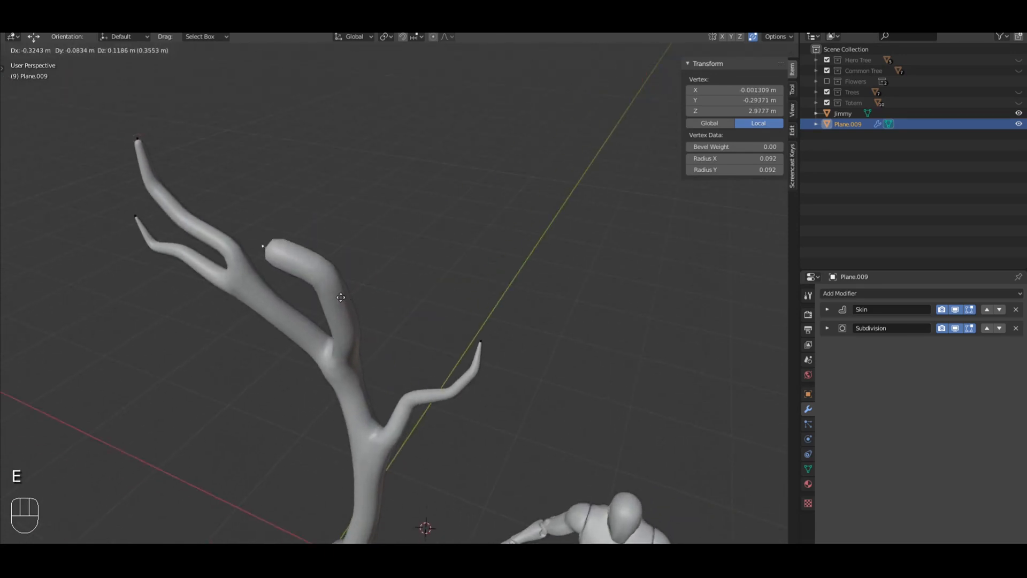
click(341, 295)
middle_drag(341, 295, 321, 256)
drag(338, 205, 302, 213)
middle_drag(302, 212, 339, 168)
Extend the central branch upward with three more zigzag segments, ending at about X -0.275 m, Y -0.601 m, Z 4.021 m
key(e)
click(315, 130)
key(e)
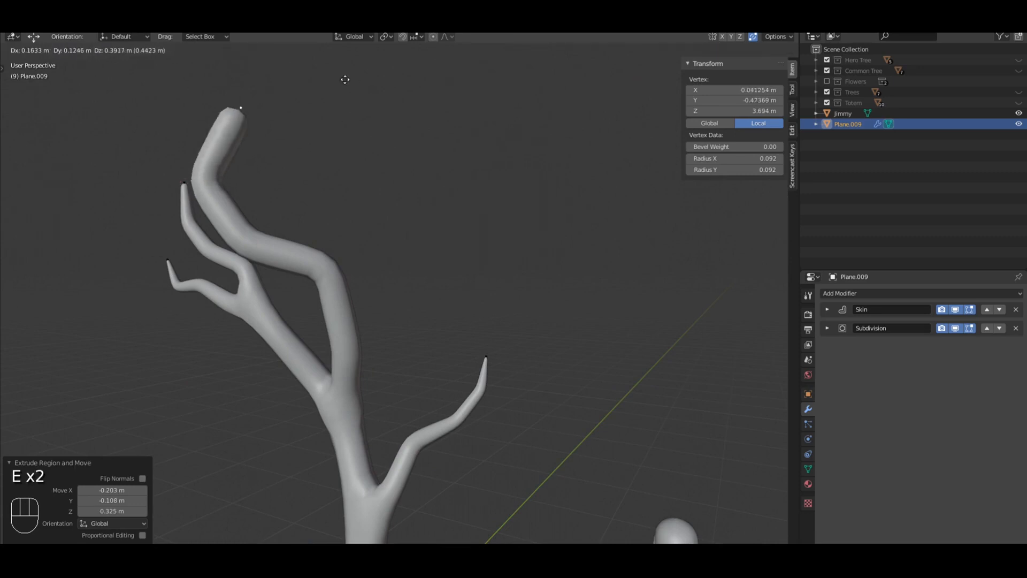
click(339, 81)
key(e)
click(300, 514)
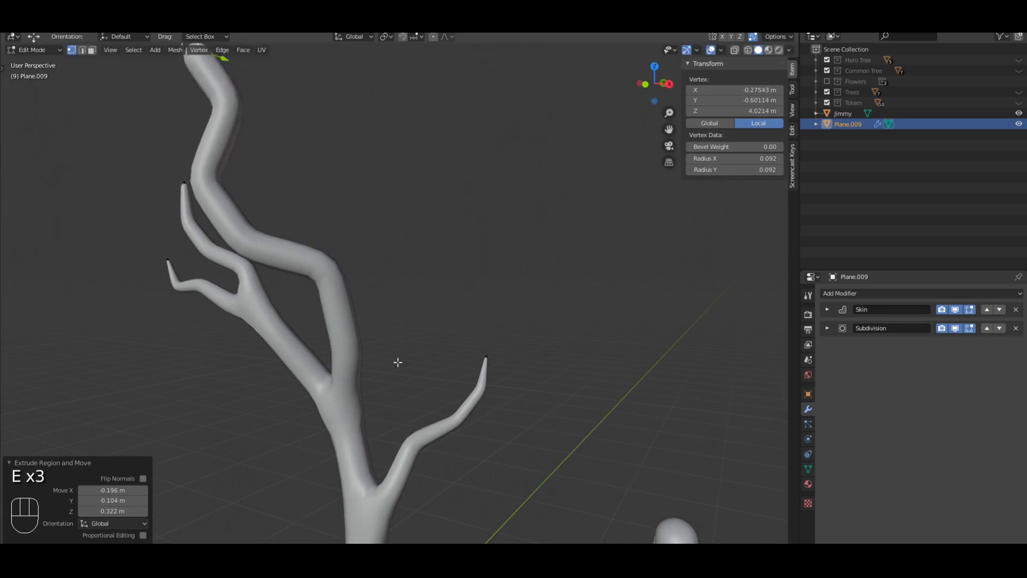
Extrude a second branch in two segments from the central branch's upper bend to about X 0.071 m, Y 0.063 m, Z 3.255 m
middle_drag(398, 362, 398, 395)
key(z)
click(332, 277)
key(z)
middle_drag(428, 266, 392, 280)
key(e)
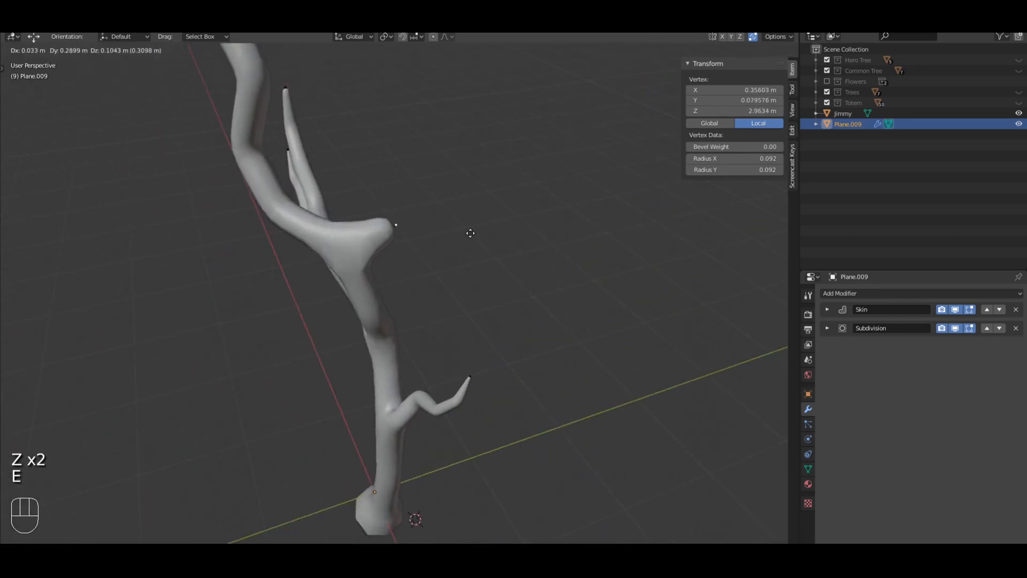
click(471, 233)
middle_drag(458, 241, 523, 229)
key(e)
click(476, 226)
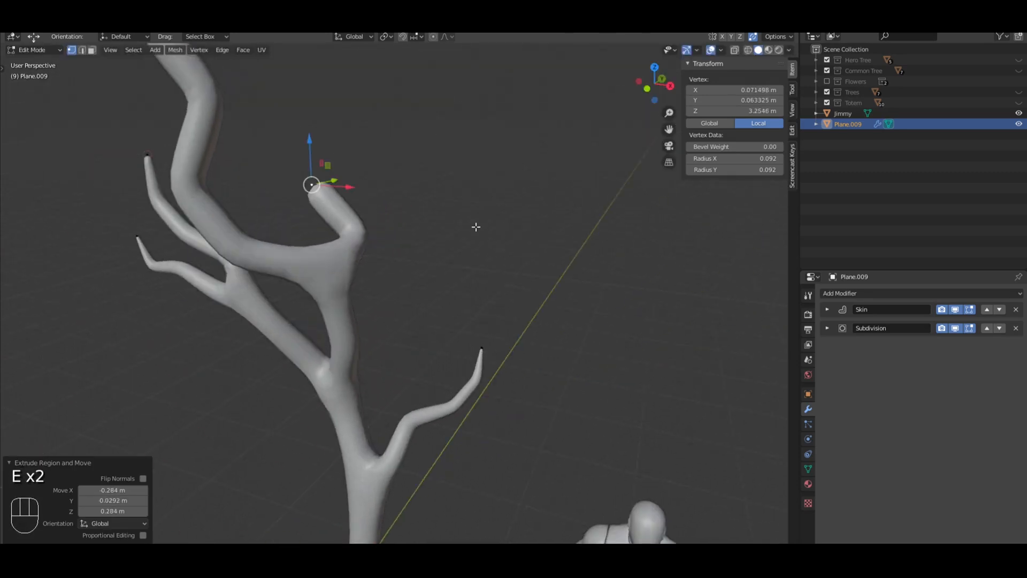
Extend the second crown branch upward with two more segments to about X 0.285 m, Y 0.523 m, Z 4.232 m
key(e)
click(537, 114)
key(e)
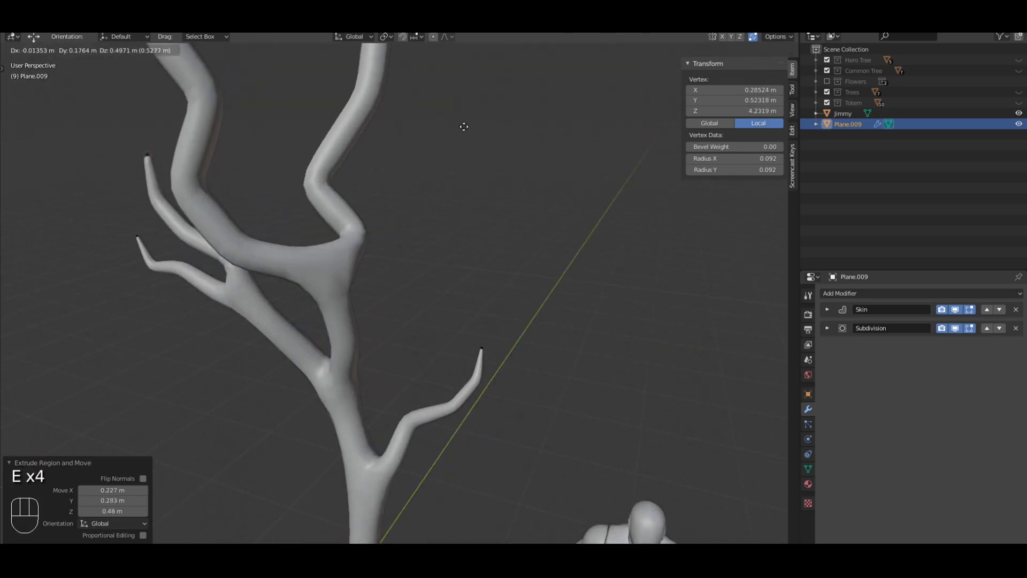
click(464, 127)
key(a)
In front view, shift the second branch's bends and tip away from the first, the upper bend to about X 0.658 m, Z 3.698 m
key(KP_1)
scroll(472, 220, down, 2)
shift+middle_drag(433, 191, 441, 238)
right_click(337, 278)
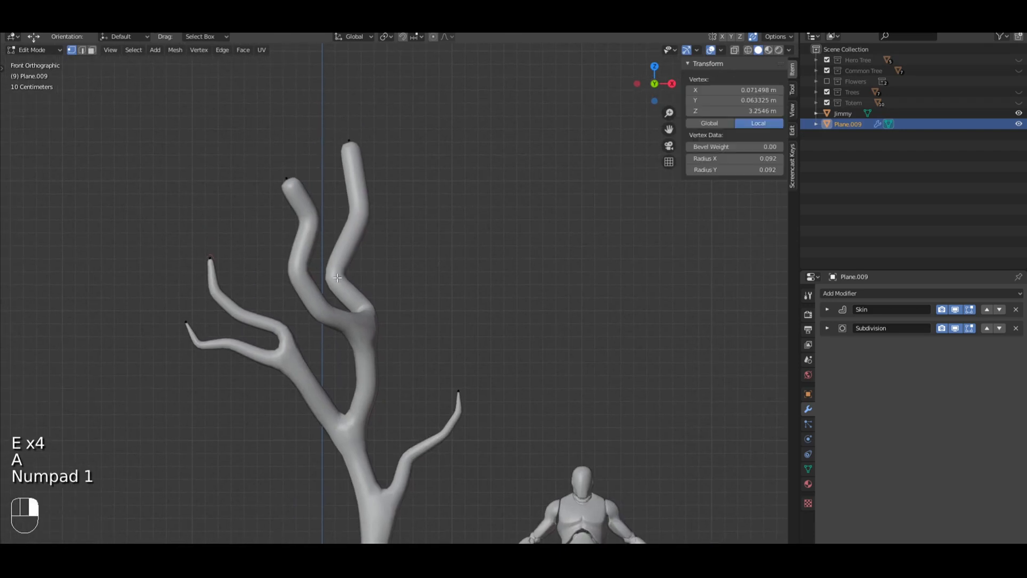
key(g)
click(395, 268)
key(g)
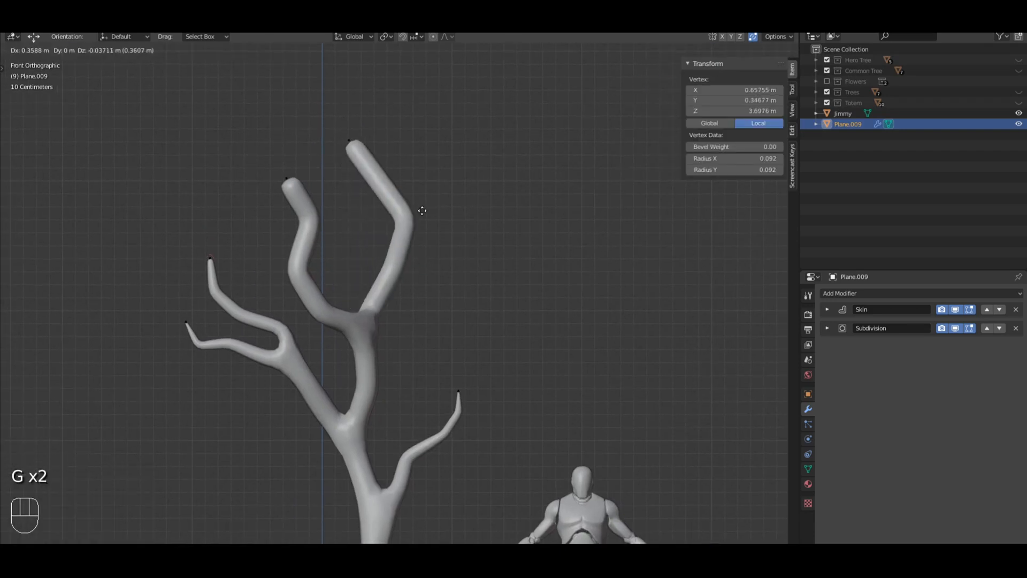
click(423, 211)
key(g)
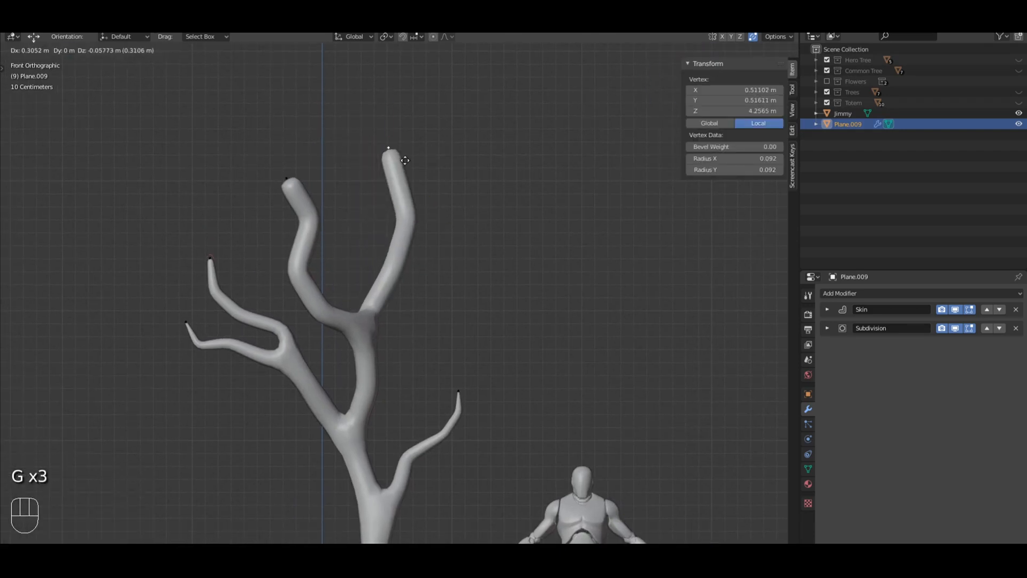
click(396, 158)
key(a)
Extrude a three-segment side branch from the crown fork vertex in front view, ending at about X 1.659 m, Z 3.556 m
middle_drag(436, 269, 473, 341)
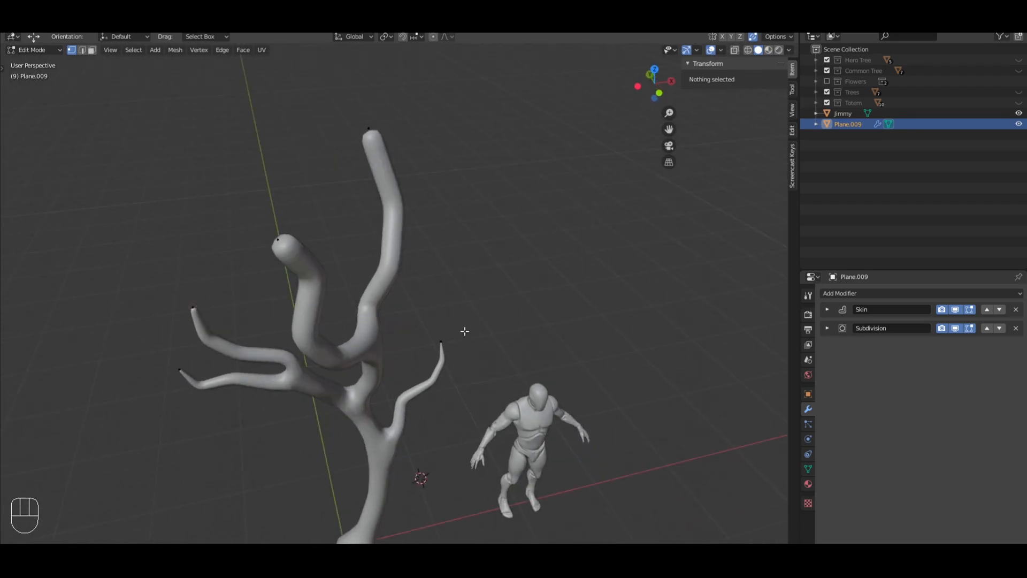
key(z)
key(KP_1)
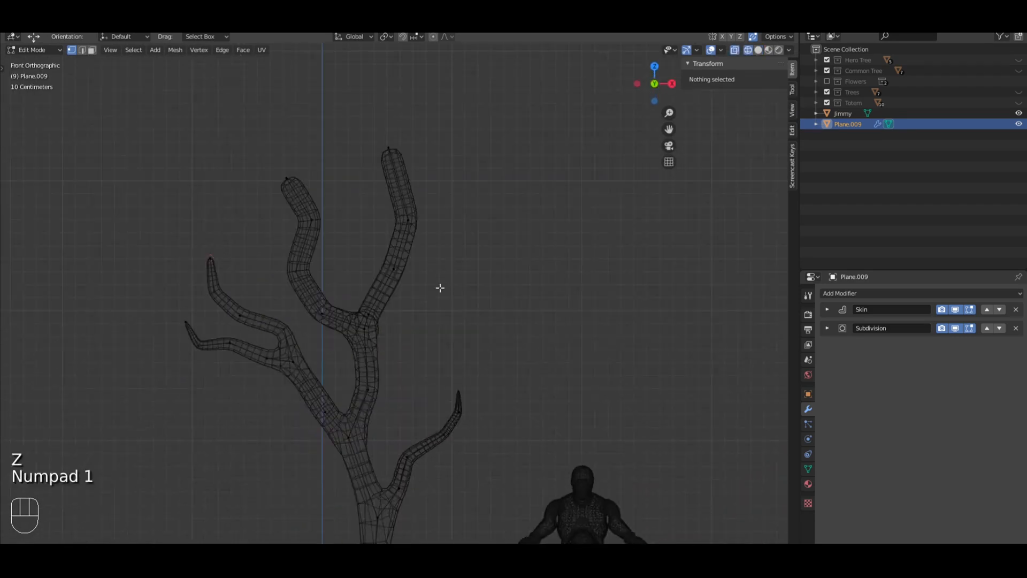
key(z)
middle_drag(374, 335, 369, 330)
click(368, 332)
key(z)
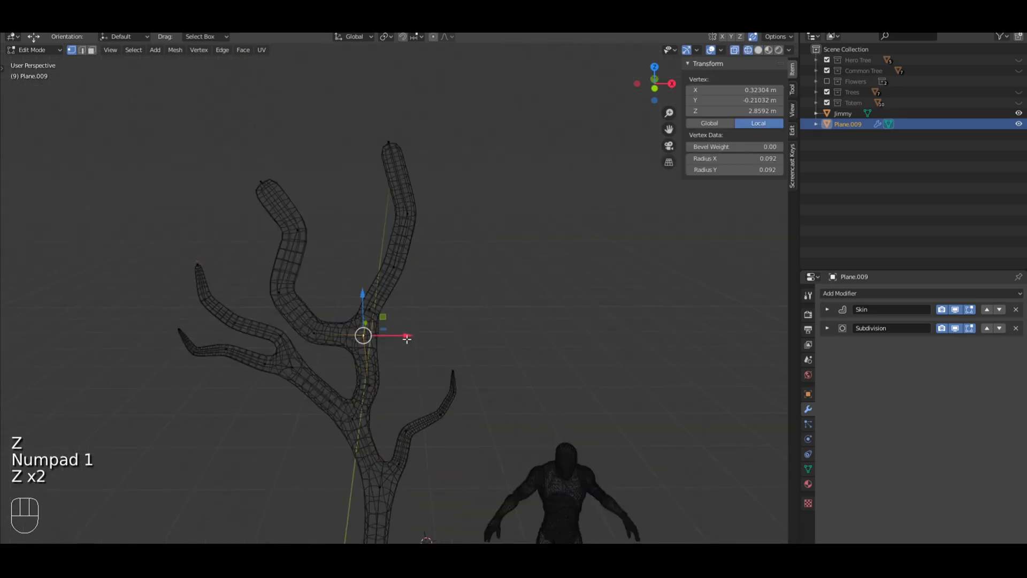
key(z)
key(KP_1)
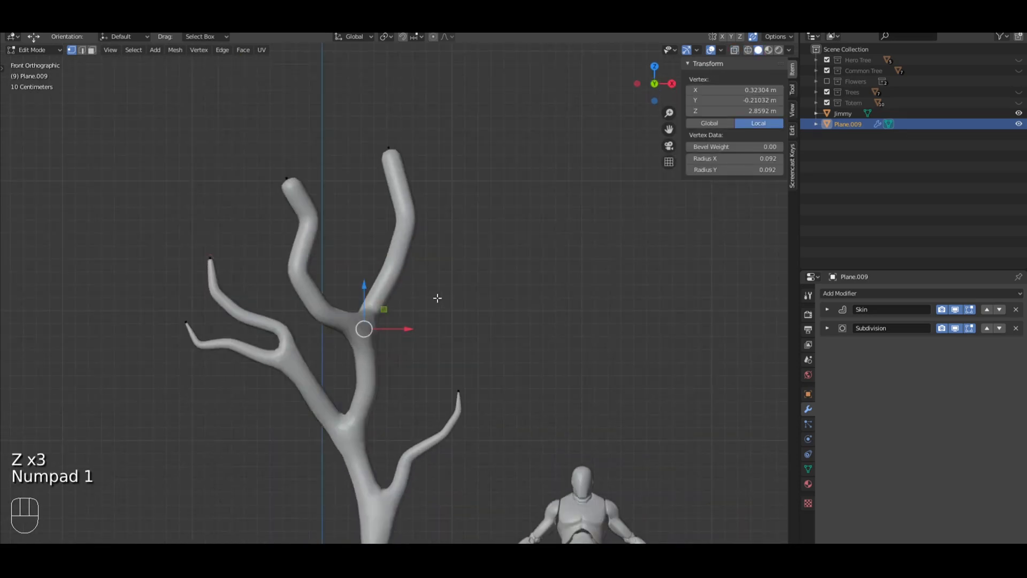
key(e)
click(488, 276)
key(e)
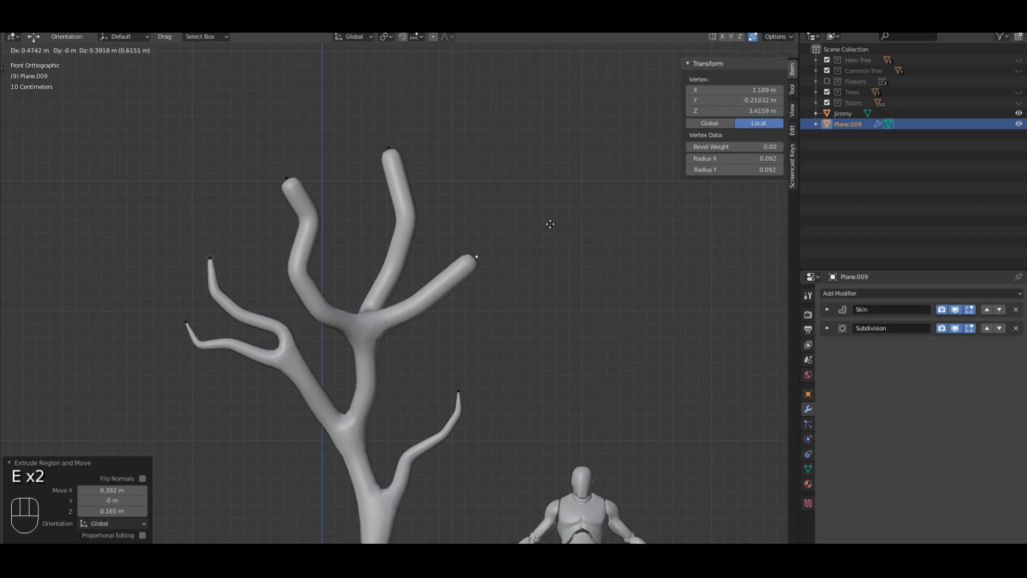
click(530, 217)
key(e)
click(615, 204)
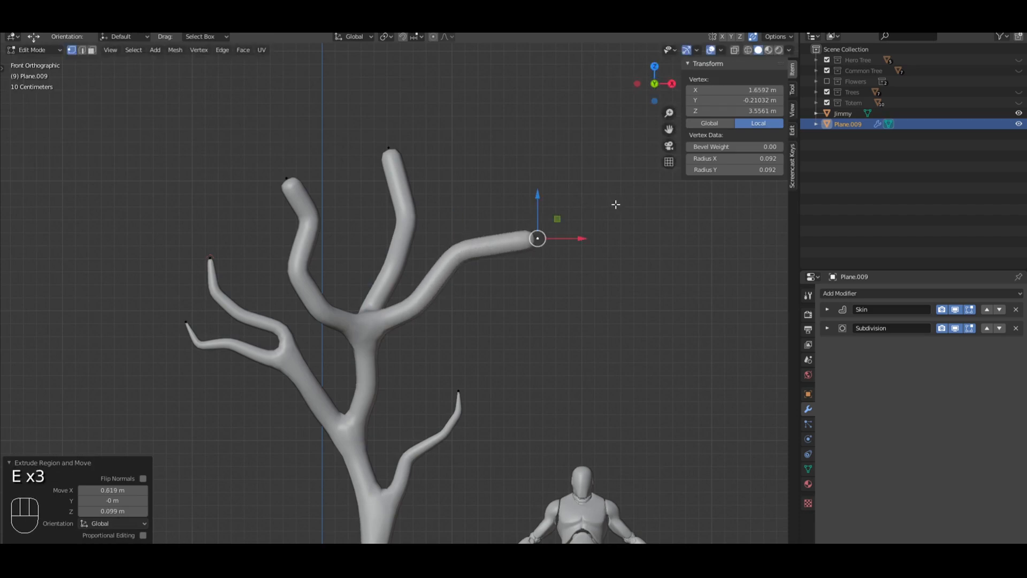
key(a)
Extrude a fourth branch from the crown fork and offset its tip to about X 0.014 m, Y -0.024 m, Z 3.371 m
key(z)
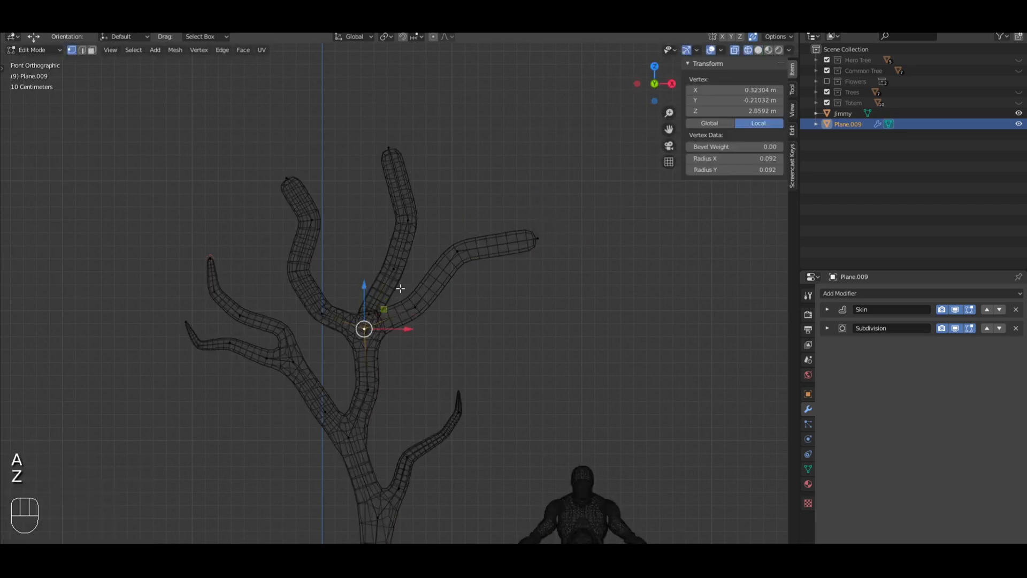
key(z)
mouse_move(401, 288)
middle_down()
mouse_move(388, 230)
mouse_move(367, 305)
middle_up()
key(e)
click(386, 213)
middle_drag(404, 267, 366, 244)
drag(376, 236, 396, 229)
scroll(395, 229, up, 5)
middle_drag(433, 280, 315, 262)
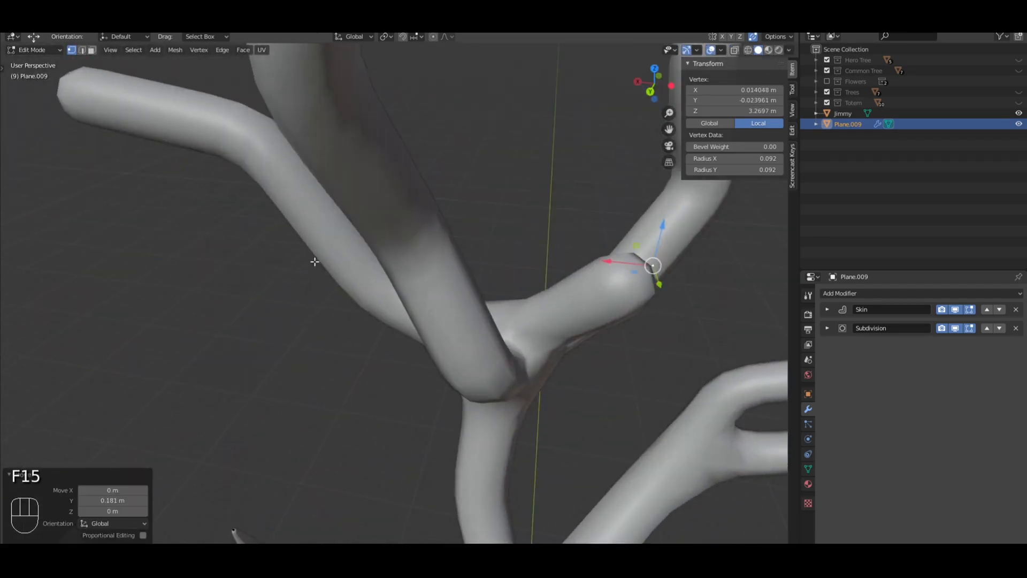
scroll(314, 262, down, 2)
shift+middle_drag(519, 288, 358, 268)
scroll(358, 268, up, 2)
drag(414, 211, 389, 164)
middle_drag(486, 196, 488, 318)
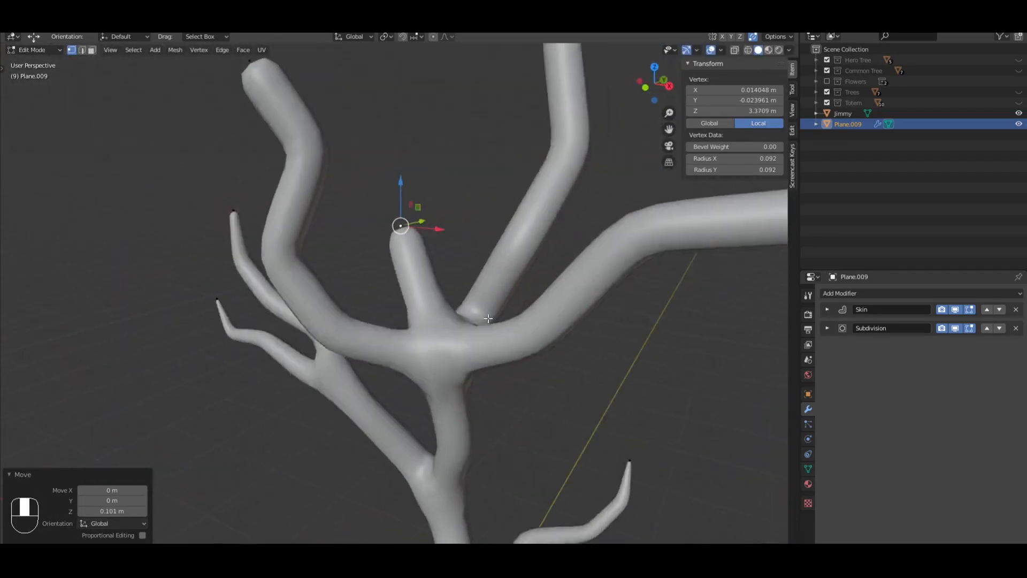
Extend the fourth crown branch upward in front view with two segments to about X 0.174 m, Z 4.156 m
key(KP_1)
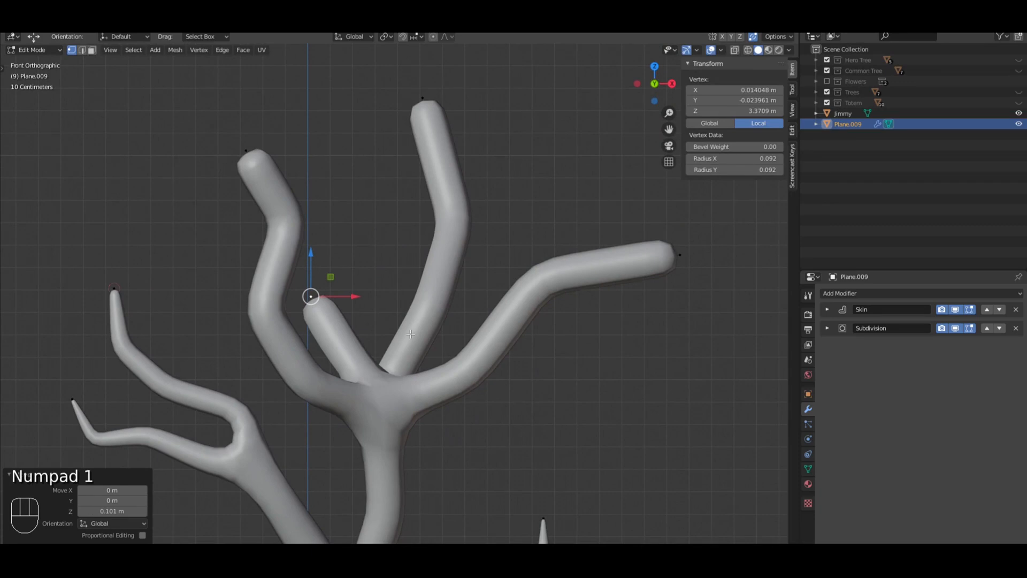
key(e)
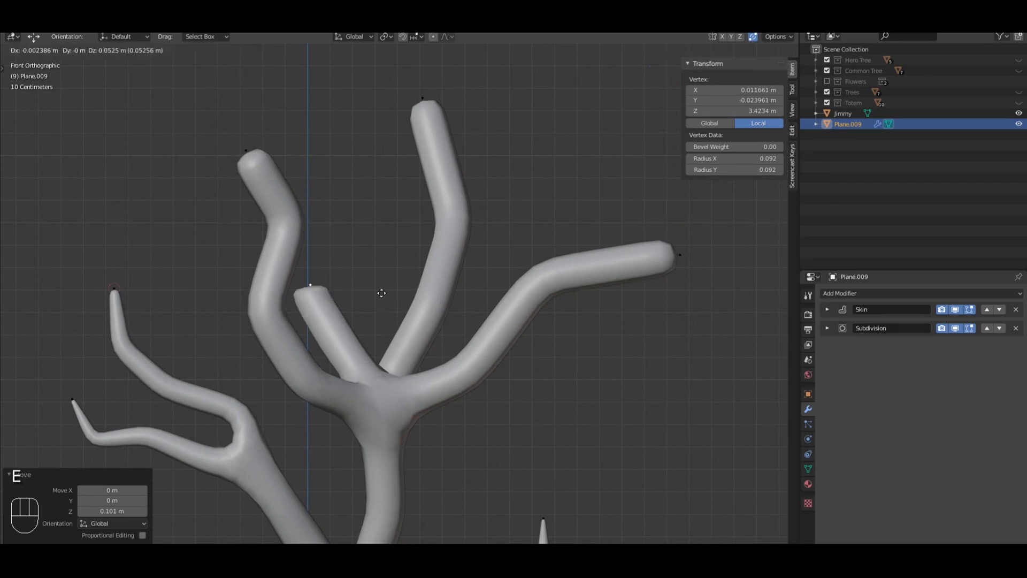
click(383, 263)
key(e)
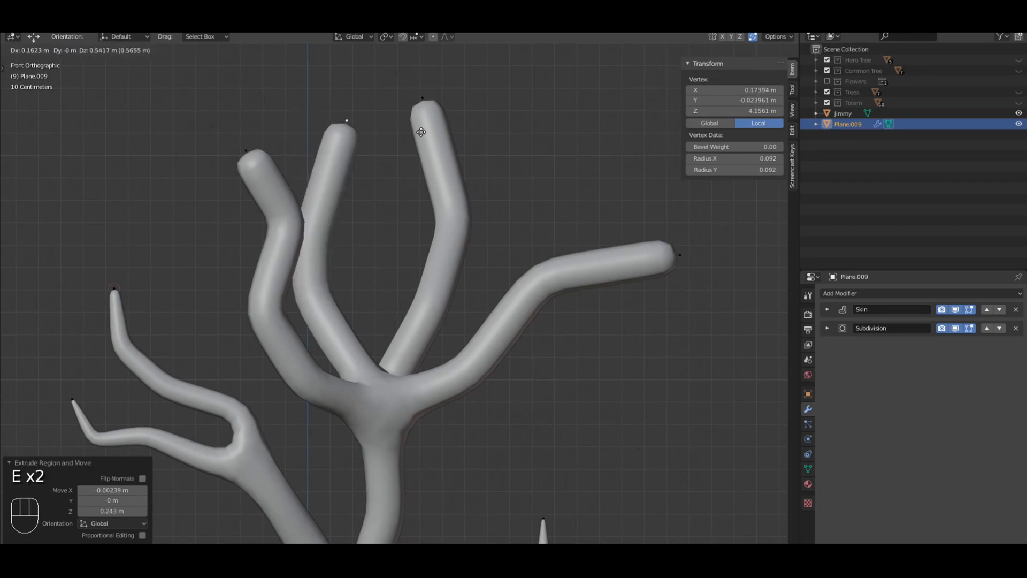
click(420, 132)
key(a)
Leave Edit Mode and examine the whole tree beside the human figure from several angles
scroll(480, 296, down, 7)
key(Tab)
shift+middle_drag(501, 343, 470, 201)
key(a)
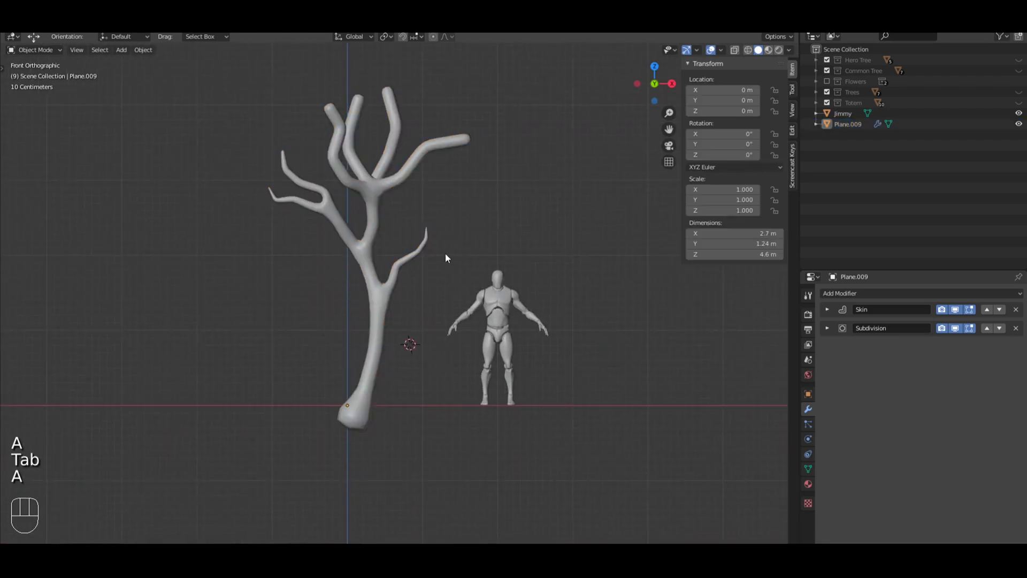
middle_drag(445, 255, 408, 264)
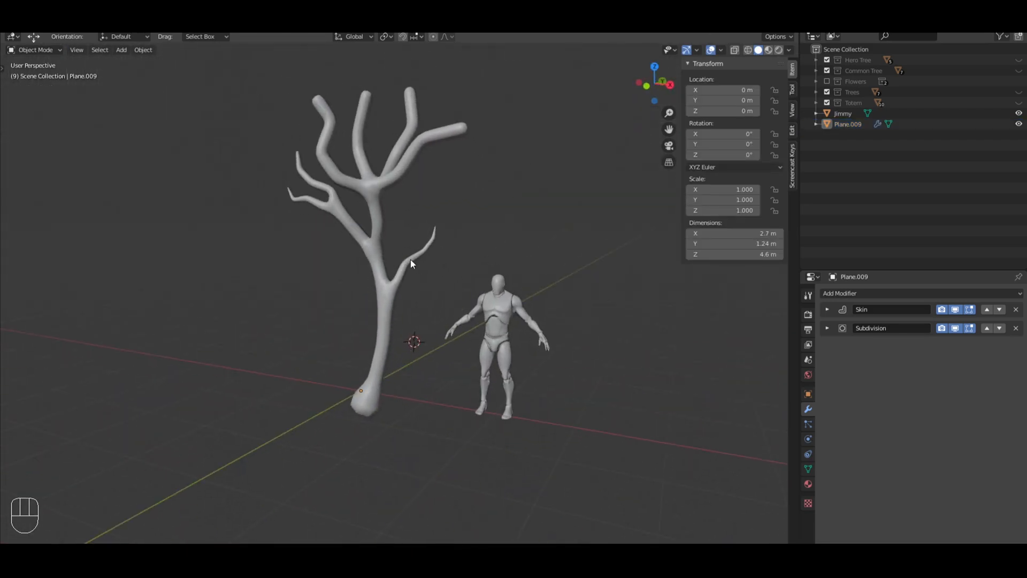
click(366, 287)
key(a)
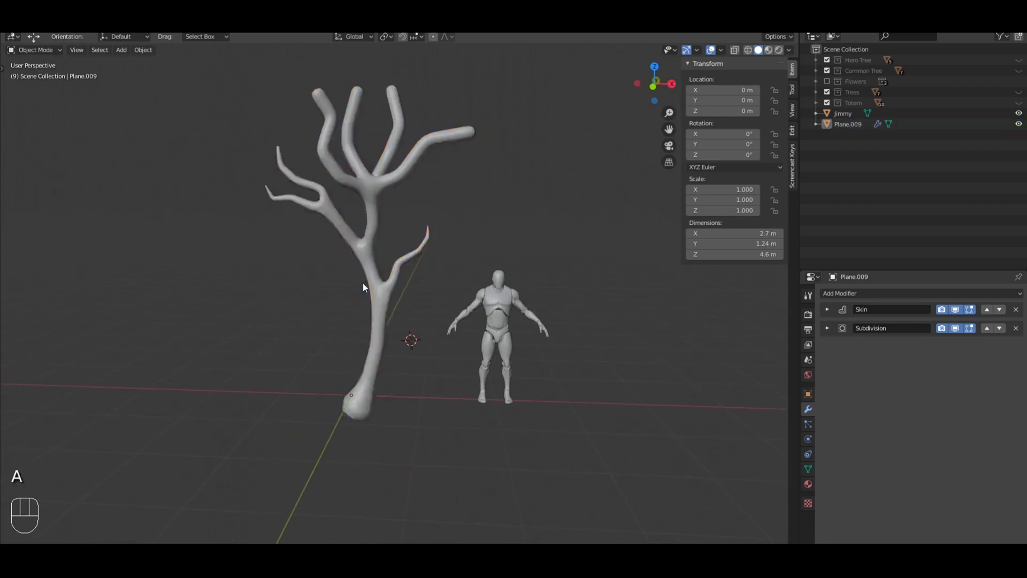
middle_drag(363, 284, 367, 281)
click(367, 281)
key(Tab)
mouse_move(445, 270)
middle_down()
mouse_move(316, 277)
mouse_move(454, 268)
middle_up()
key(Tab)
key(a)
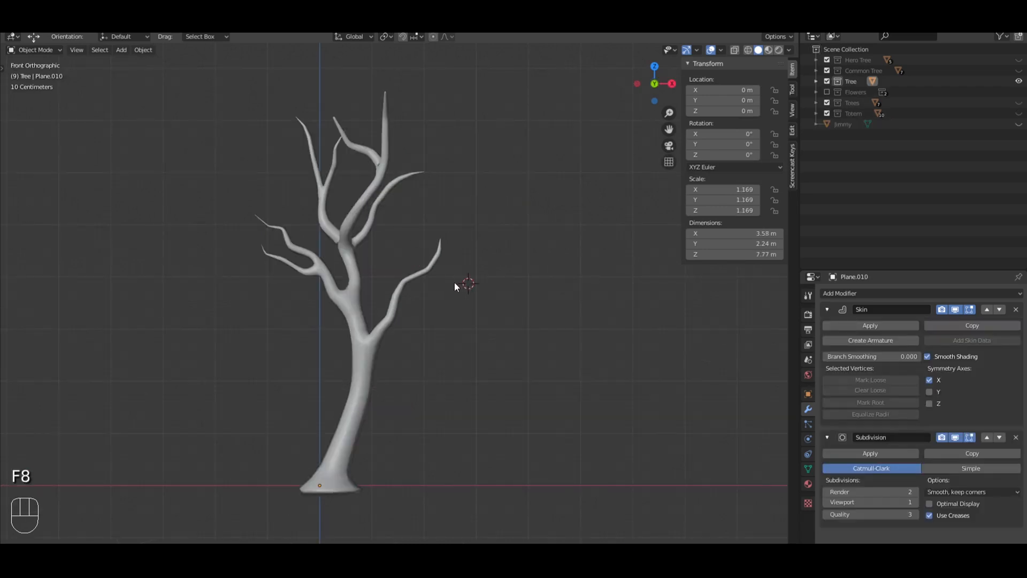
Select the finished tapered tree and open its mesh for editing around the upper branch fork
shift+middle_drag(455, 281, 373, 292)
click(443, 216)
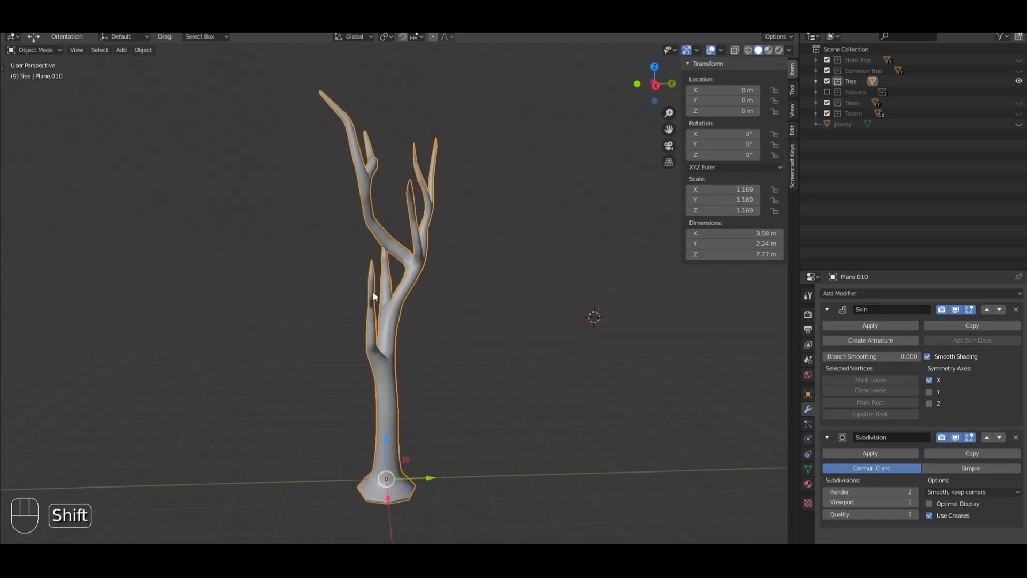
scroll(383, 387, up, 2)
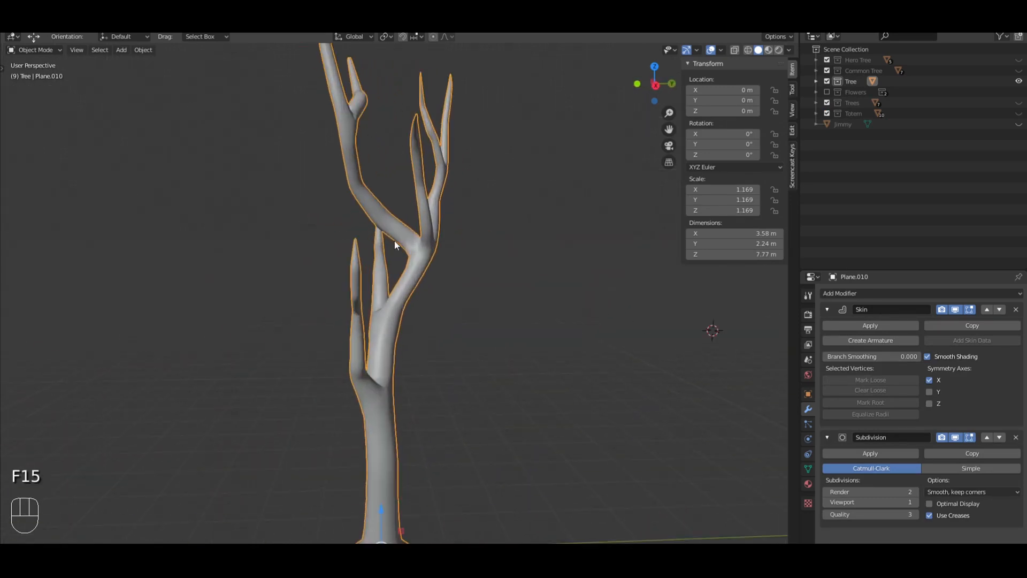
middle_drag(394, 240, 374, 347)
scroll(369, 294, up, 3)
shift+middle_drag(368, 290, 485, 258)
key(Tab)
Move the upper branch's fork vertex to about X 1.045 m, Y -0.326 m, Z 5.168 m and return to Object Mode
key(z)
scroll(394, 322, up, 4)
scroll(393, 381, down, 2)
key(z)
key(z)
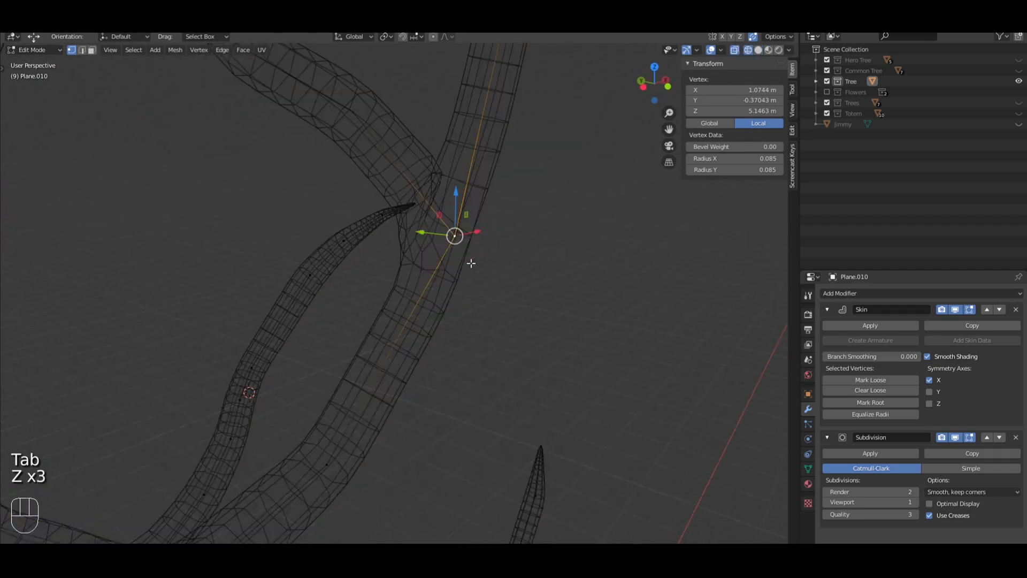
key(g)
key(g)
right_click(441, 247)
key(g)
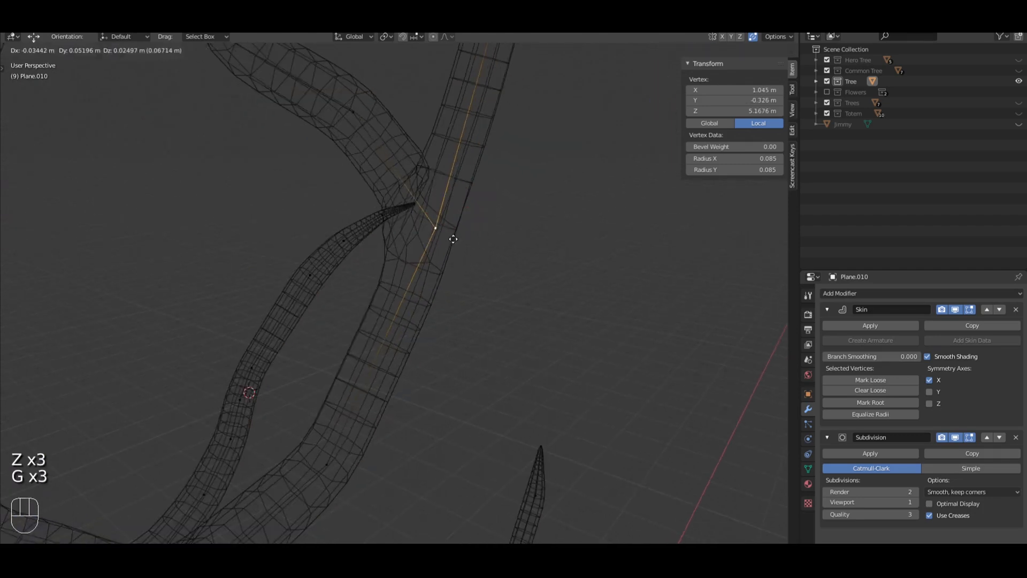
click(442, 227)
middle_drag(444, 230, 284, 257)
key(z)
key(a)
key(Tab)
key(a)
In Edit Mode, lower the main crown fork's vertex by about 0.085 m, shifting it about -0.041 m in X and 0.039 m in Y
middle_drag(353, 262, 401, 353)
key(Tab)
scroll(400, 354, up, 4)
key(z)
click(509, 384)
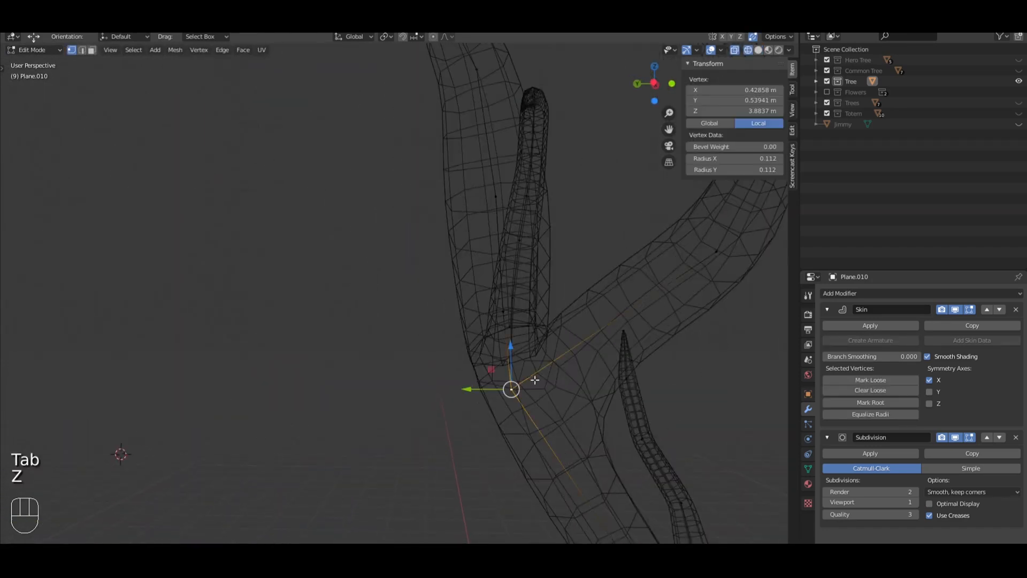
middle_drag(535, 379, 481, 389)
key(g)
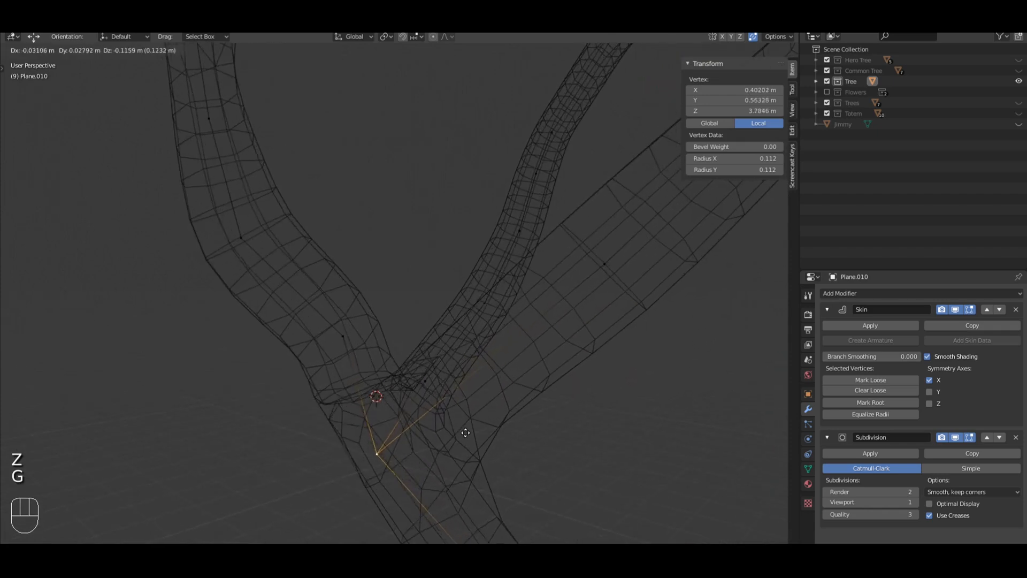
click(461, 418)
Refine the main crown fork vertex's position to about X 0.410 m, Y 0.583 m, Z 3.814 m
middle_drag(461, 417, 517, 345)
key(z)
key(z)
key(g)
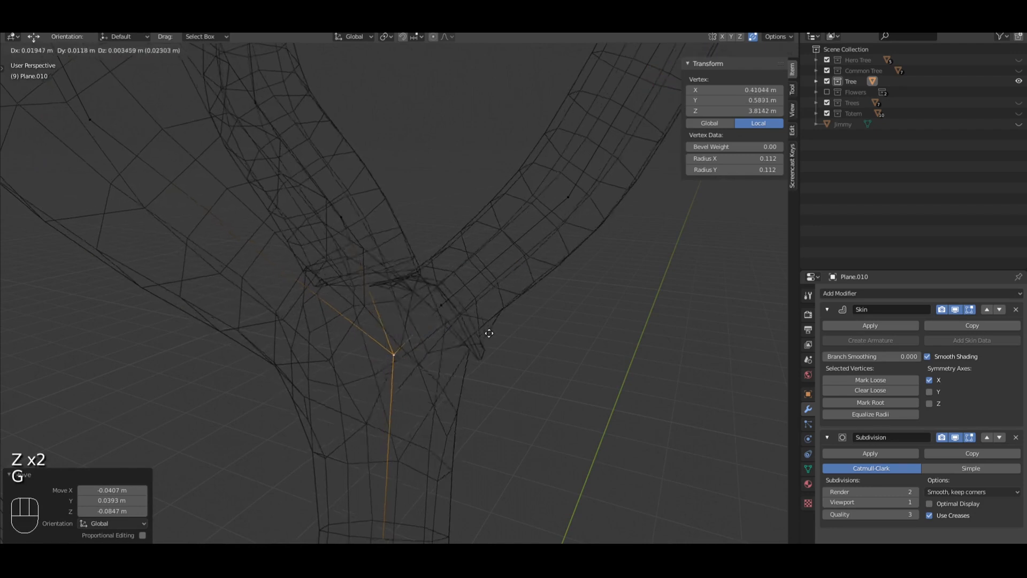
click(501, 325)
Move the first vertex of the thick crown branch above the main fork to about X 0.255 m, Y 0.680 m, Z 4.193 m
key(z)
middle_drag(500, 324, 552, 306)
key(z)
key(g)
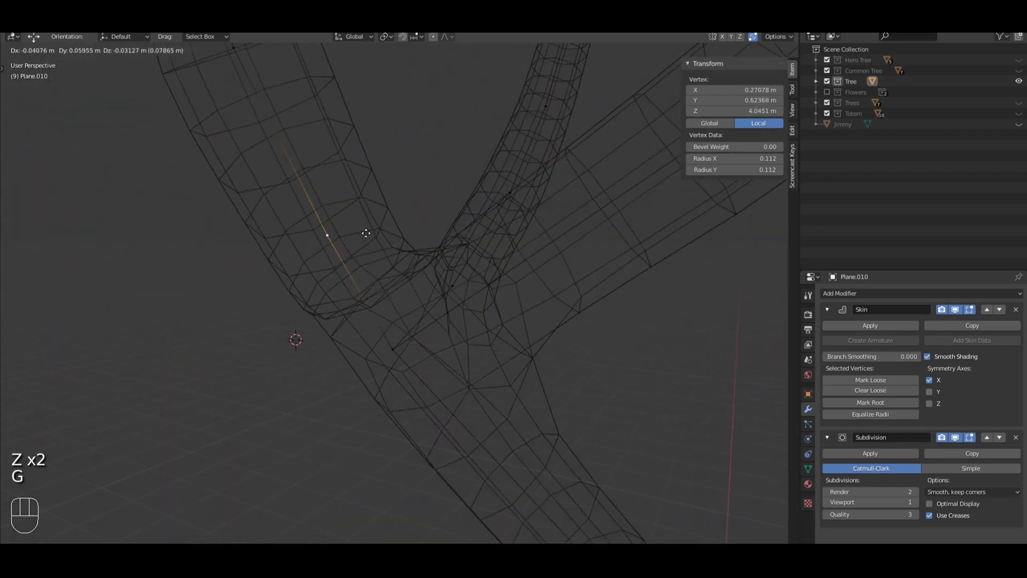
click(333, 141)
key(z)
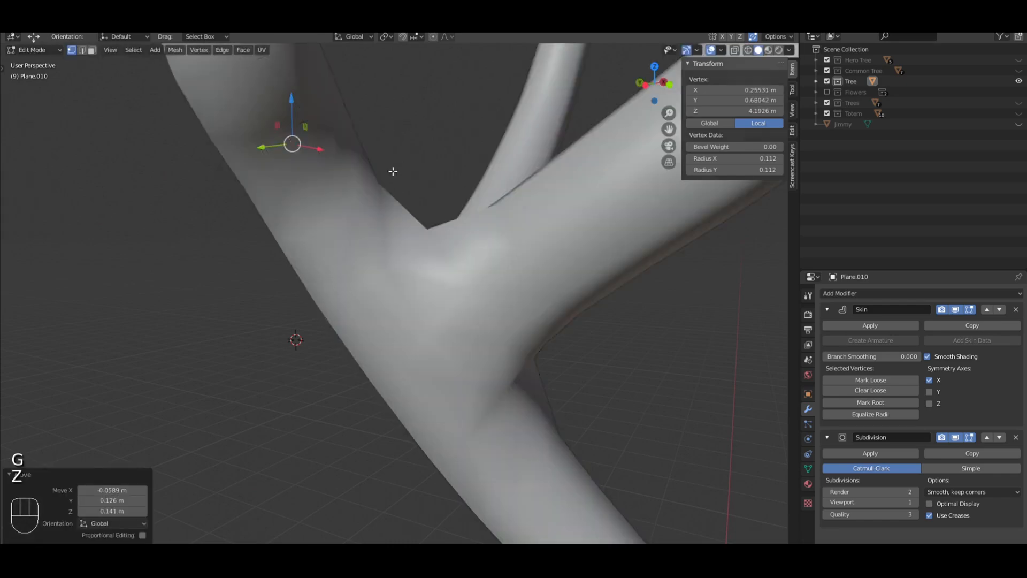
mouse_move(504, 212)
middle_down()
mouse_move(403, 265)
mouse_move(404, 294)
mouse_move(321, 264)
mouse_move(266, 282)
mouse_move(408, 240)
middle_up()
Move the base vertex of the thinner crown branch beside the main fork to about X 0.658 m, Y 0.559 m, Z 4.054 m
key(z)
middle_drag(416, 323, 444, 299)
click(449, 305)
key(g)
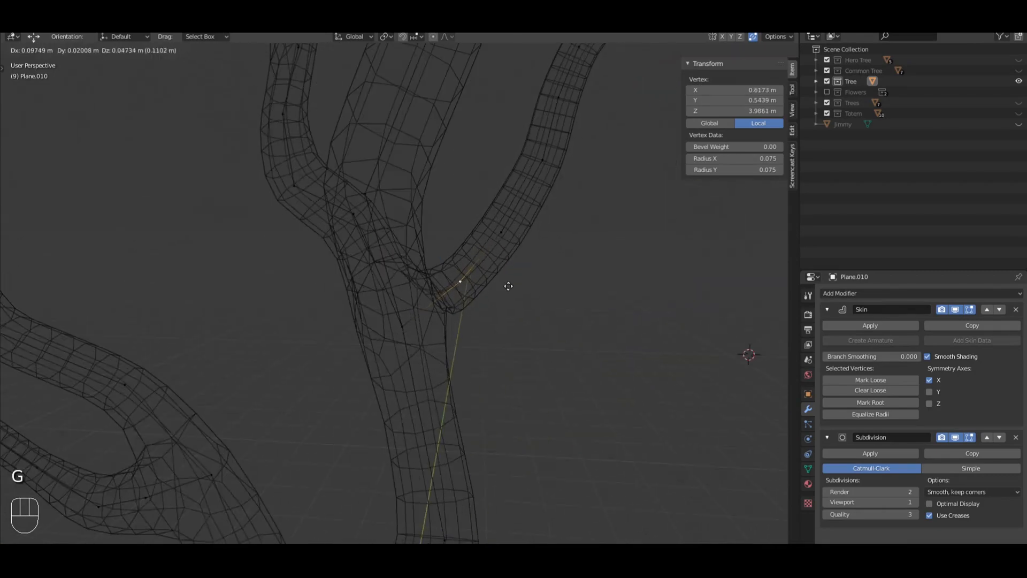
click(520, 264)
key(z)
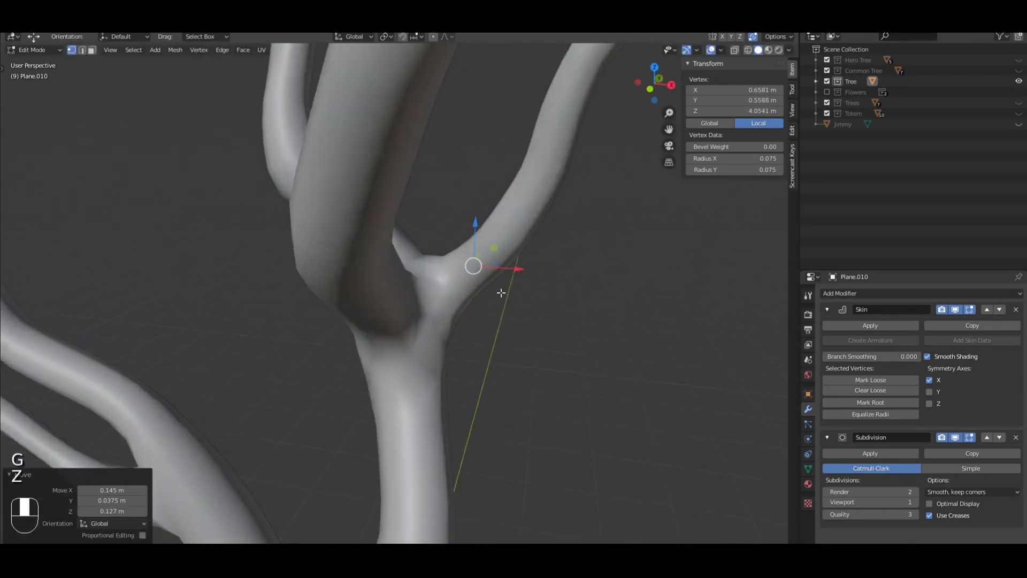
mouse_move(520, 264)
middle_down()
mouse_move(455, 337)
mouse_move(275, 282)
mouse_move(467, 284)
mouse_move(506, 317)
mouse_move(408, 337)
mouse_move(527, 306)
mouse_move(394, 284)
mouse_move(436, 321)
mouse_move(425, 291)
mouse_move(504, 324)
middle_up()
Check the reshaped crown forks in shaded and wireframe display and examine the whole tree in front view
scroll(275, 282, down, 4)
key(a)
scroll(481, 285, down, 4)
scroll(506, 317, up, 3)
key(Tab)
key(Tab)
key(z)
click(402, 313)
key(z)
scroll(497, 325, down, 4)
scroll(497, 325, down, 3)
key(KP_1)
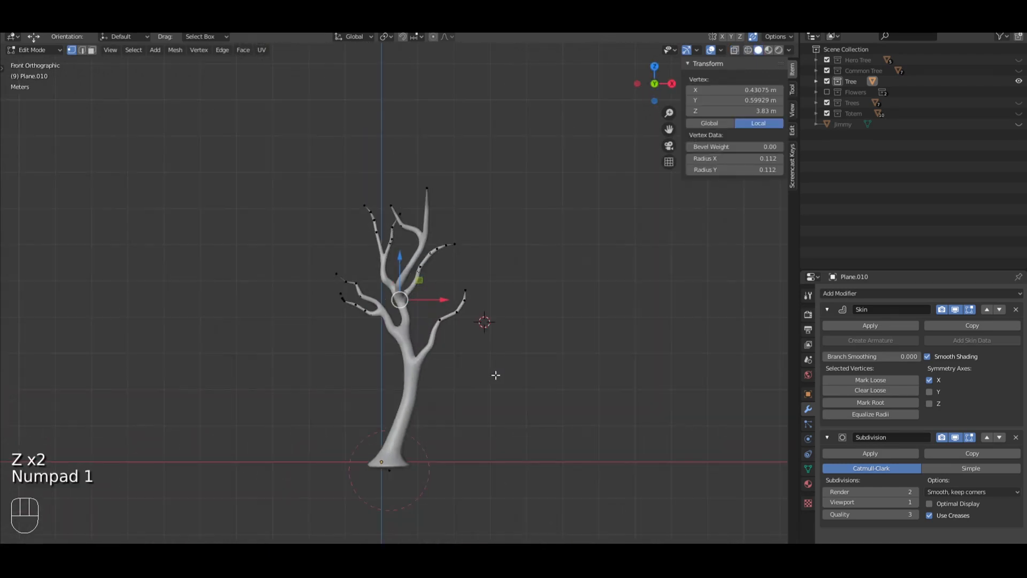
Select the vertex chain of the lowest side branch from its lower bend to the tip, and clear the selection
key(z)
scroll(482, 373, up, 6)
shift+middle_drag(476, 372, 382, 245)
scroll(463, 246, up, 4)
scroll(379, 244, down, 3)
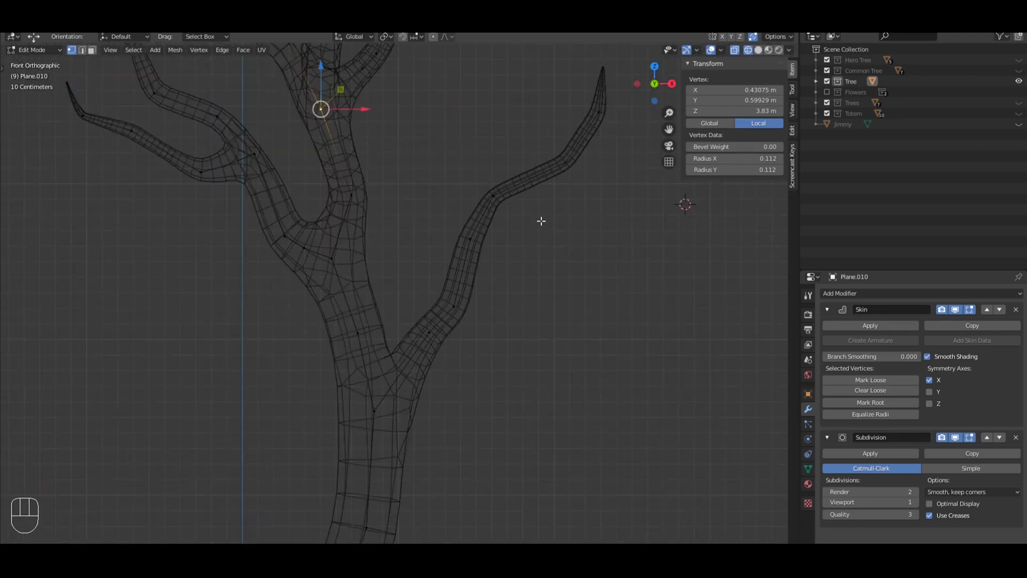
click(462, 313)
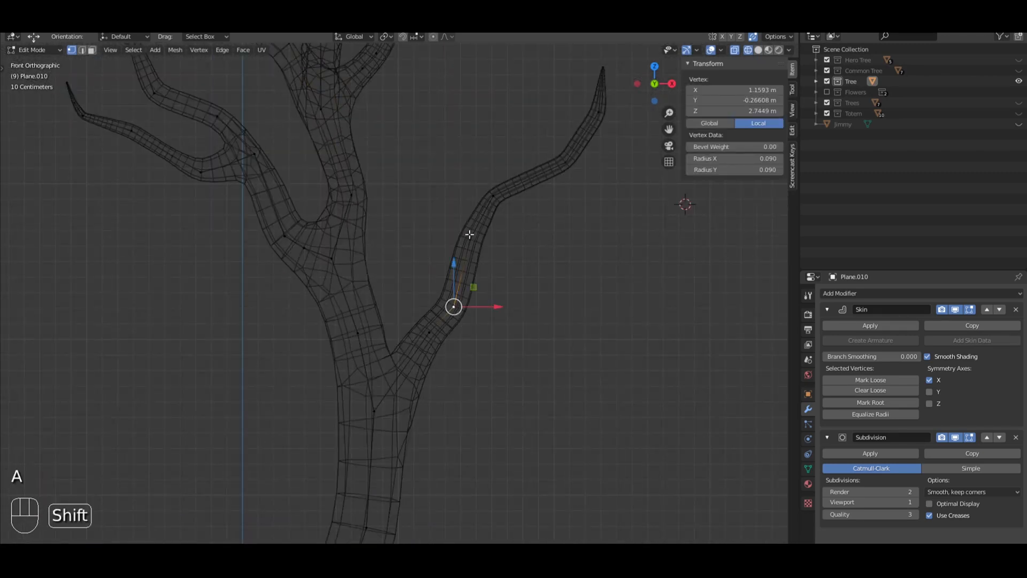
ctrl+click(501, 198)
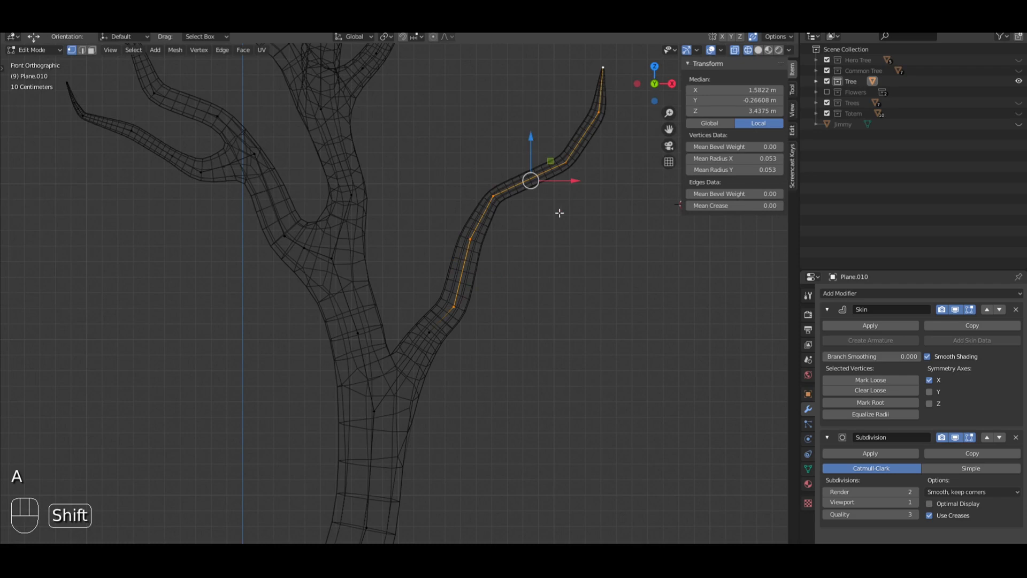
key(a)
Try a vertex bevel on the middle bend of the lowest side branch
shift+middle_drag(528, 209, 430, 288)
scroll(424, 311, up, 5)
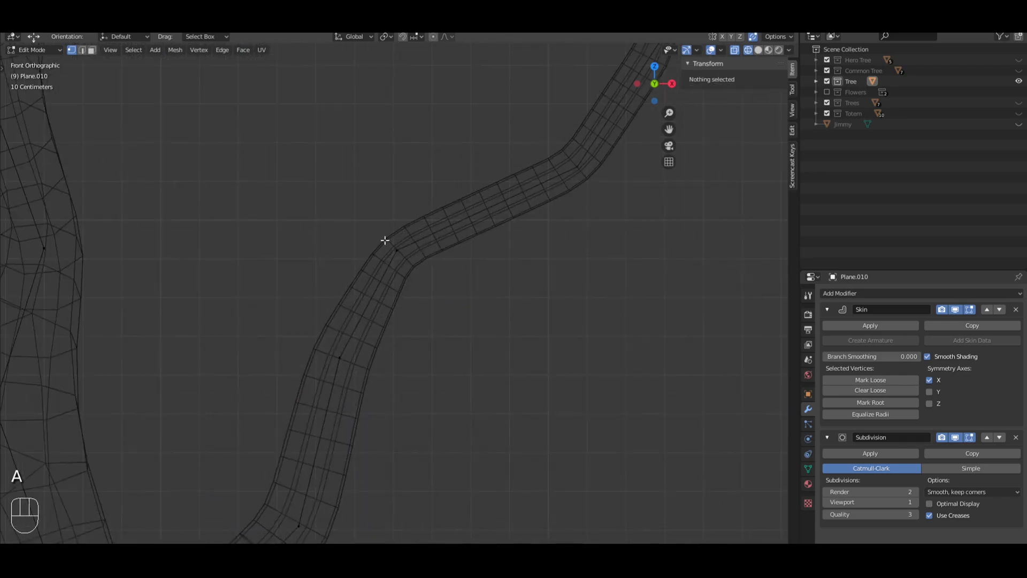
click(385, 240)
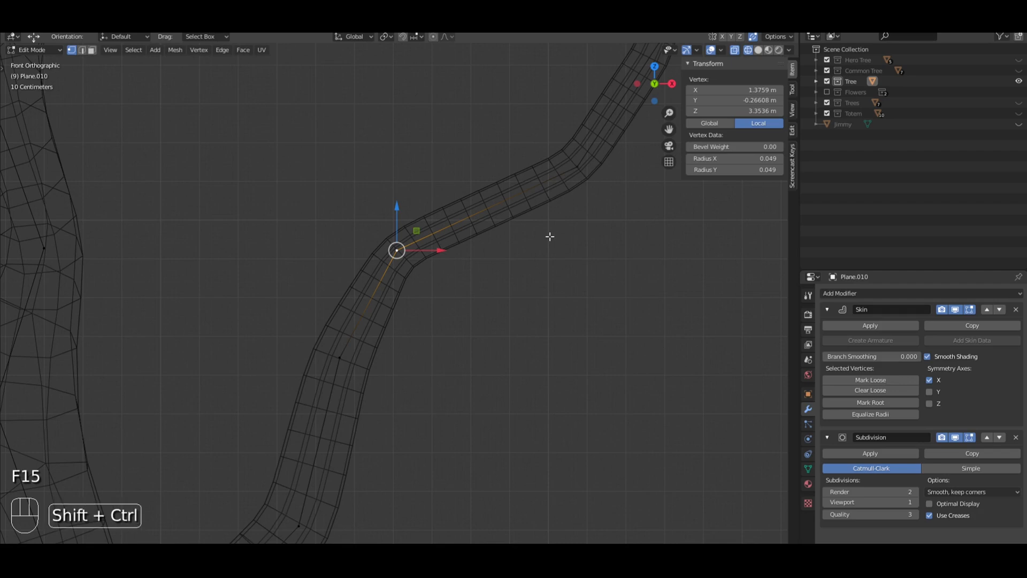
key(shift+ctrl+b)
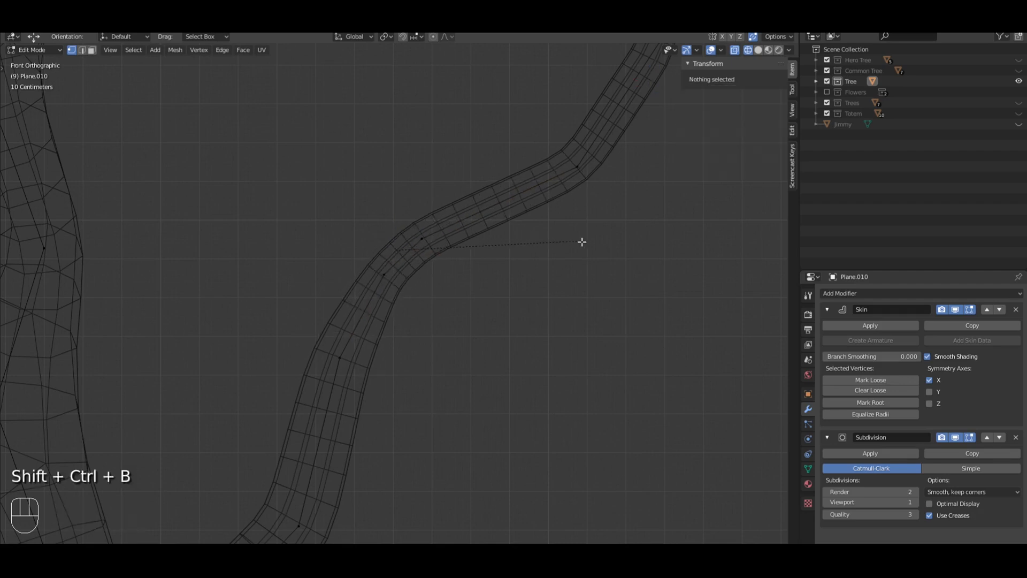
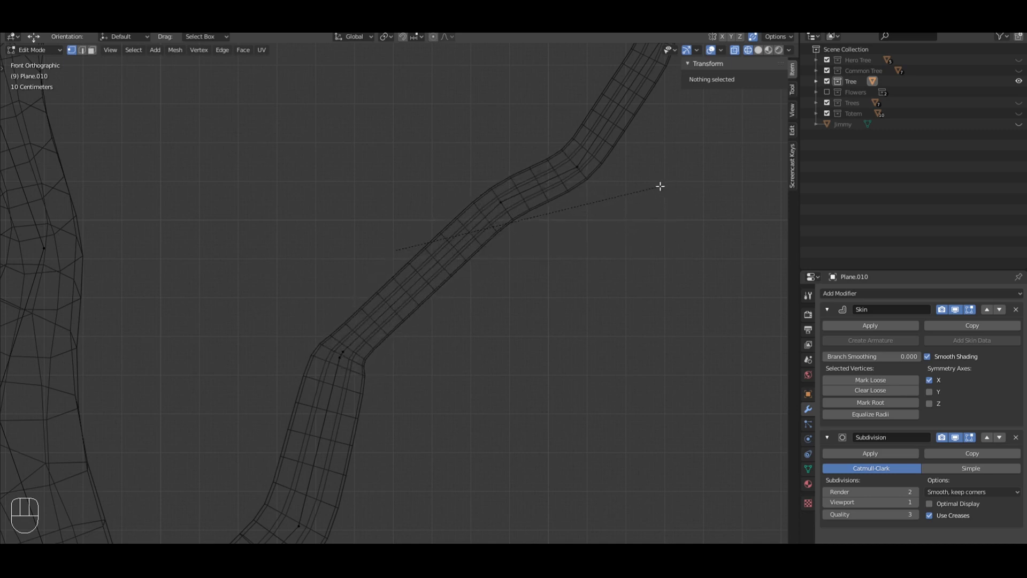
scroll(577, 199, down, 5)
key(alt+a)
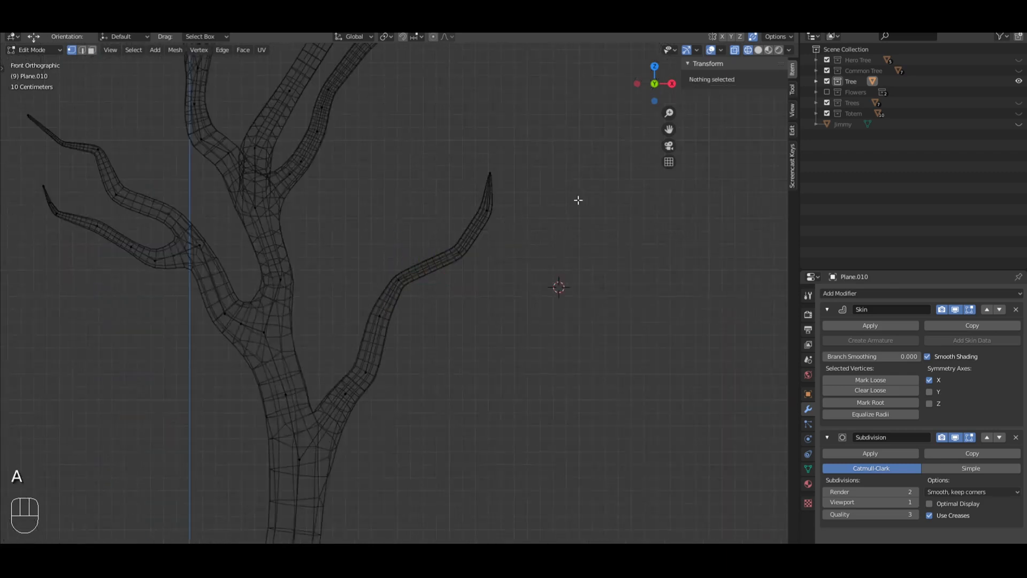
Try a vertex bevel on the end vertex at the tip of the lowest side branch
click(490, 172)
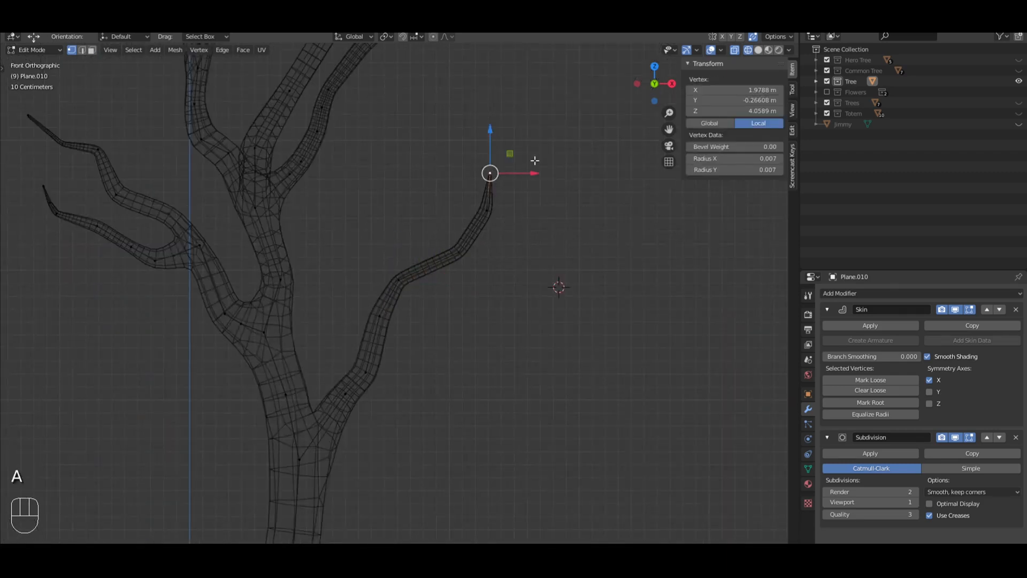
scroll(557, 142, up, 4)
shift+middle_drag(557, 142, 378, 344)
scroll(394, 346, up, 6)
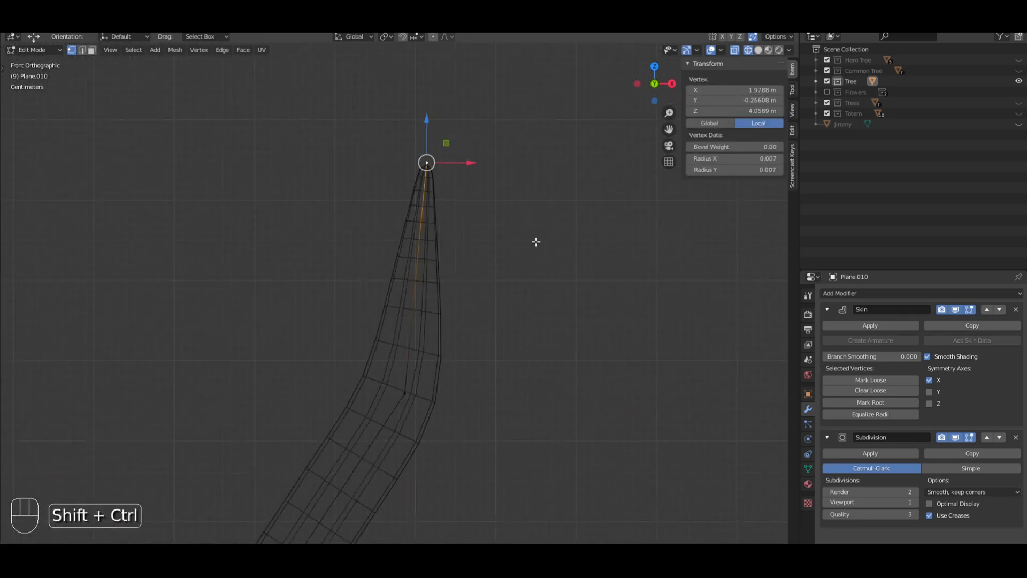
key(ctrl+shift+b)
right_click(735, 400)
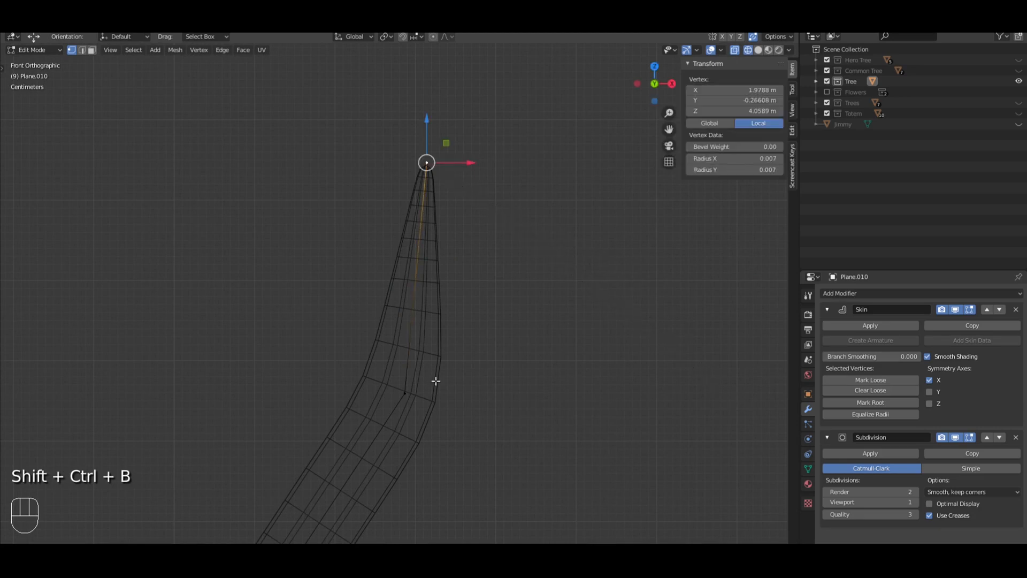
Try a vertex bevel on the bend just below the tip of the lowest side branch
right_click(407, 393)
shift+middle_drag(465, 389, 491, 301)
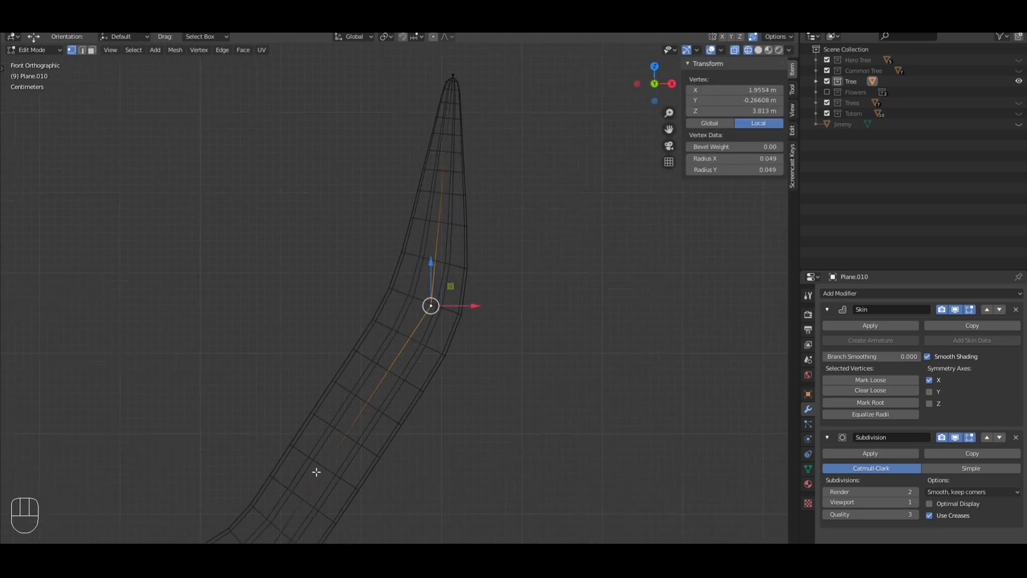
key(ctrl+shift+b)
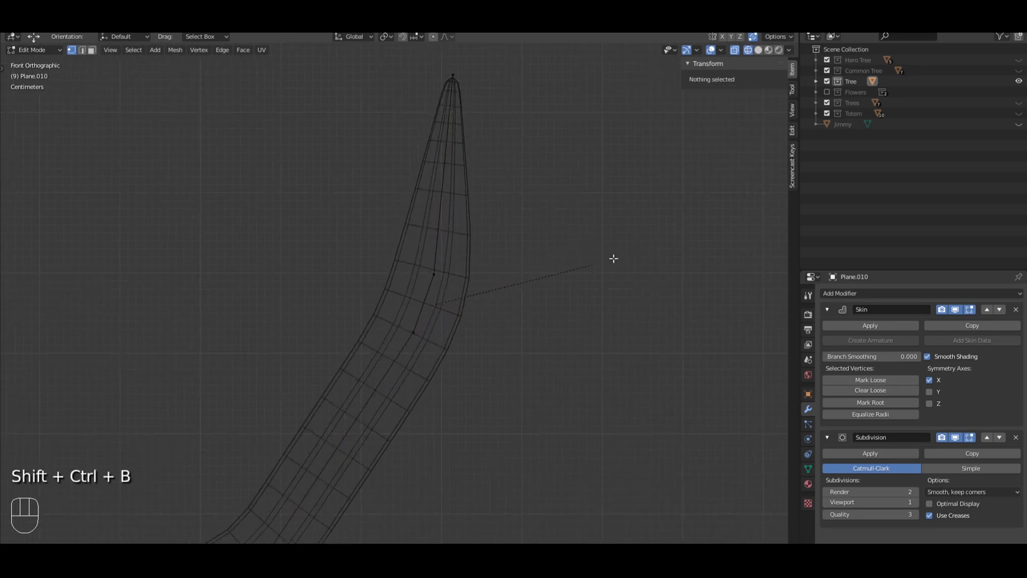
right_click(627, 257)
key(a)
Return to Object Mode with solid shading and select the whole tree
scroll(607, 259, down, 14)
shift+middle_drag(474, 303, 575, 237)
scroll(581, 244, down, 2)
key(Tab)
key(z)
key(a)
scroll(449, 295, up, 2)
key(a)
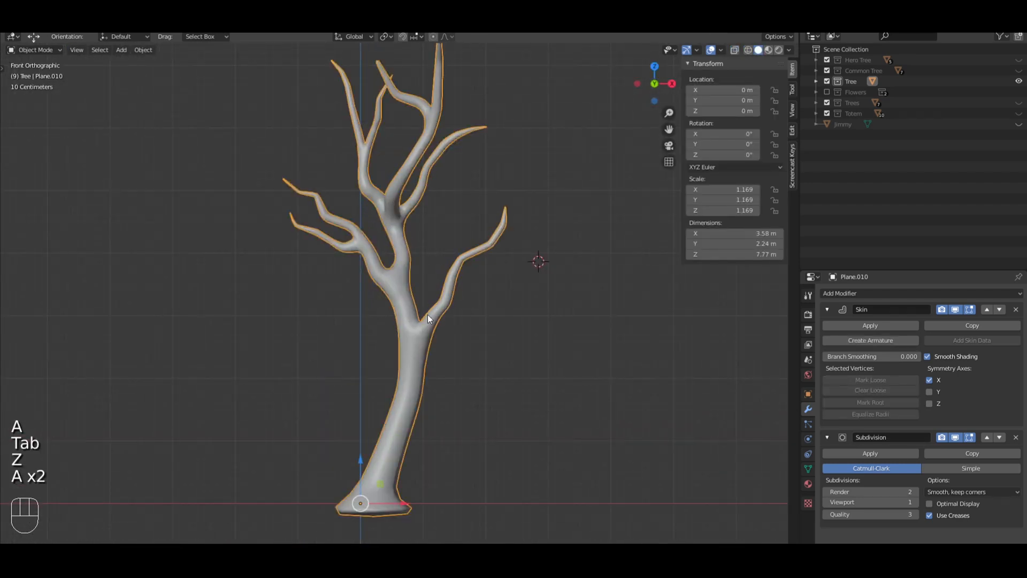
Duplicate the tree and place the copy beside it at about X -7.733 m
scroll(490, 294, down, 3)
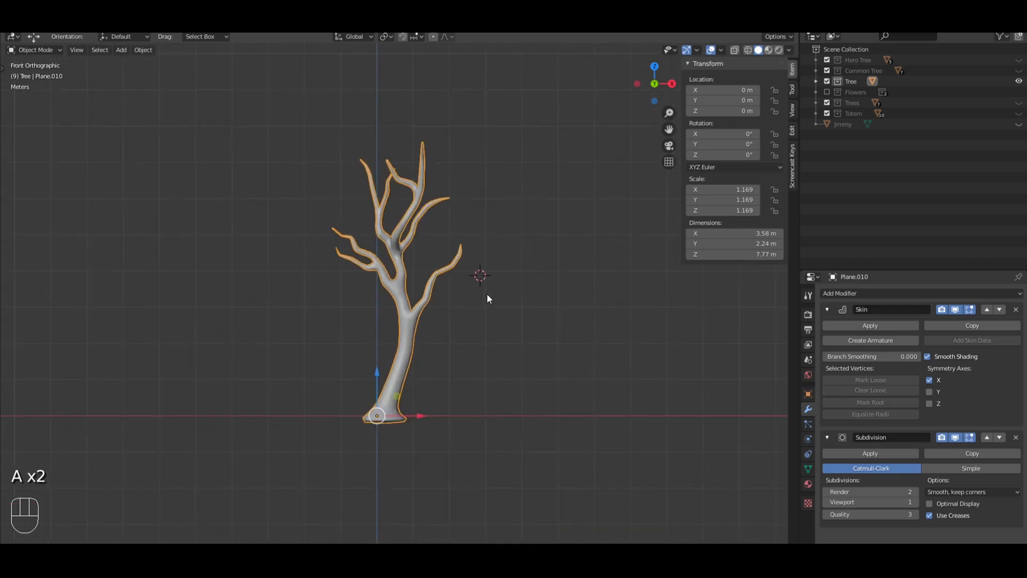
scroll(487, 293, down, 4)
scroll(490, 295, down, 7)
scroll(489, 295, up, 12)
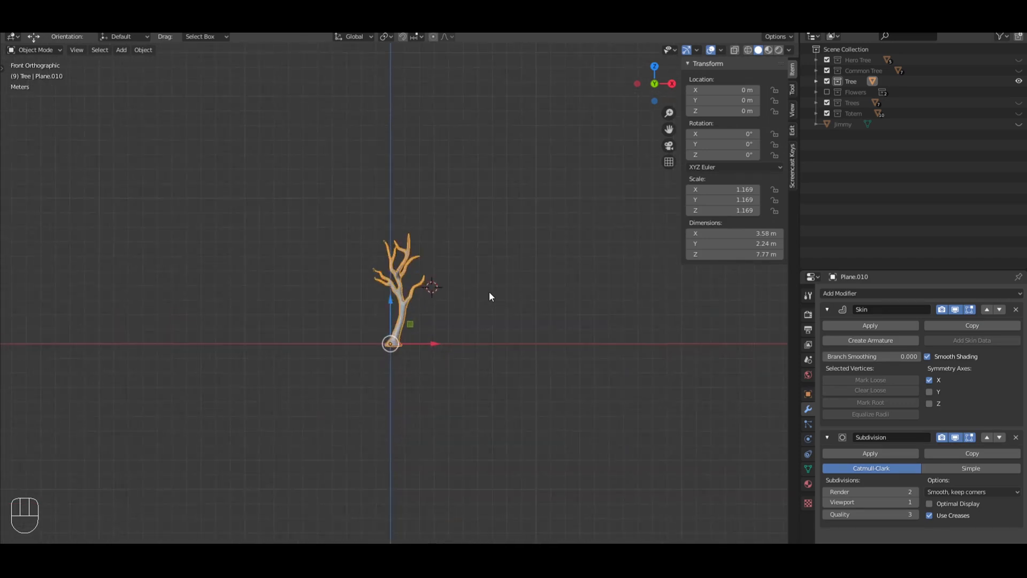
key(shift+d)
key(x)
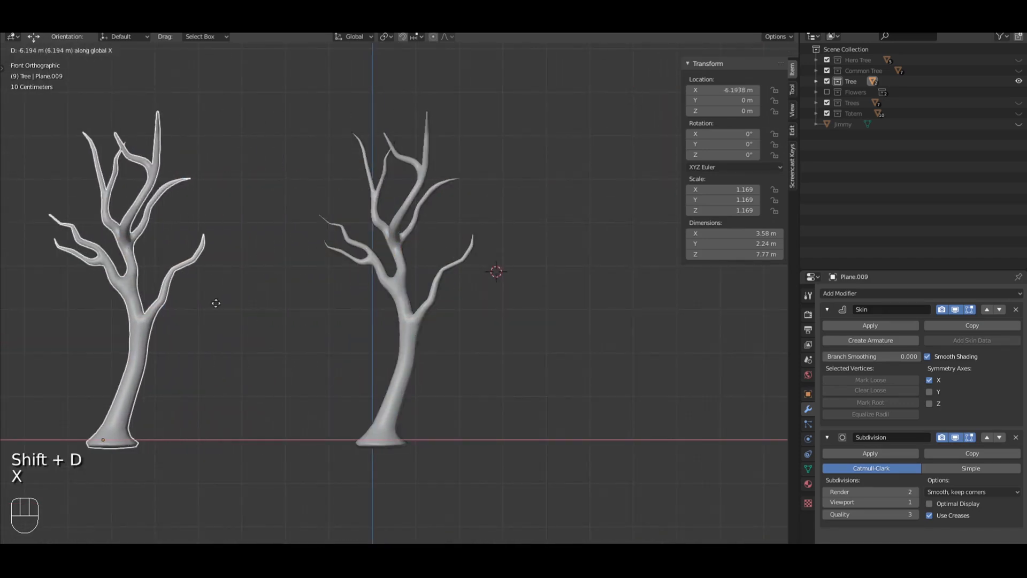
click(153, 304)
shift+middle_drag(206, 292, 322, 303)
key(a)
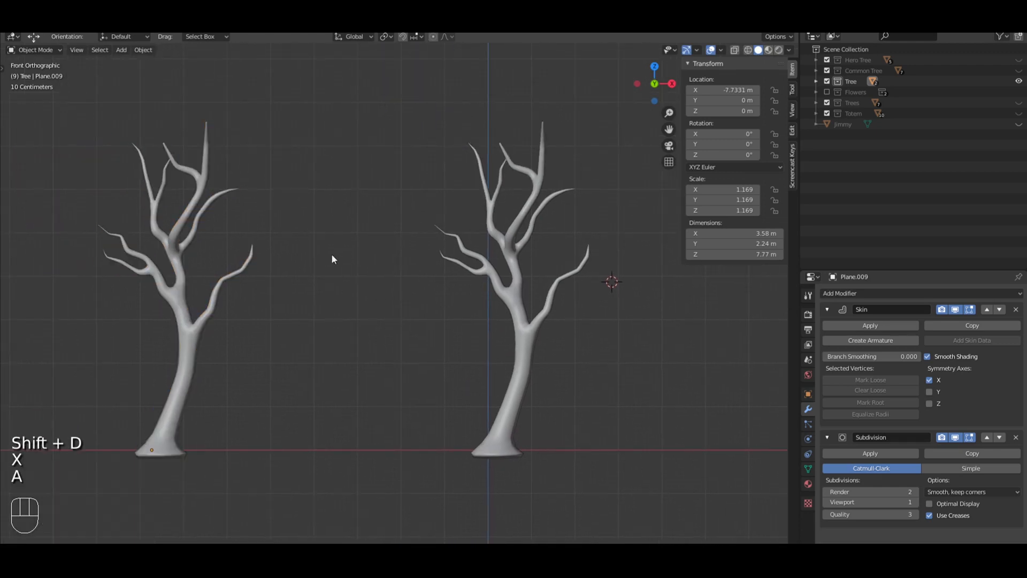
Select the duplicate tree and collapse its Skin and Subdivision modifier settings
click(192, 278)
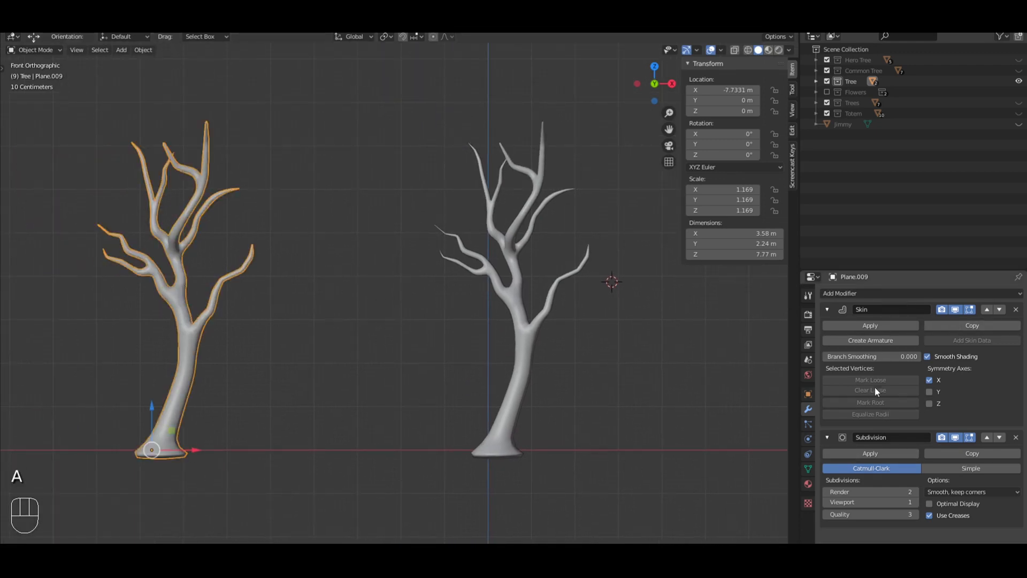
click(827, 437)
click(827, 310)
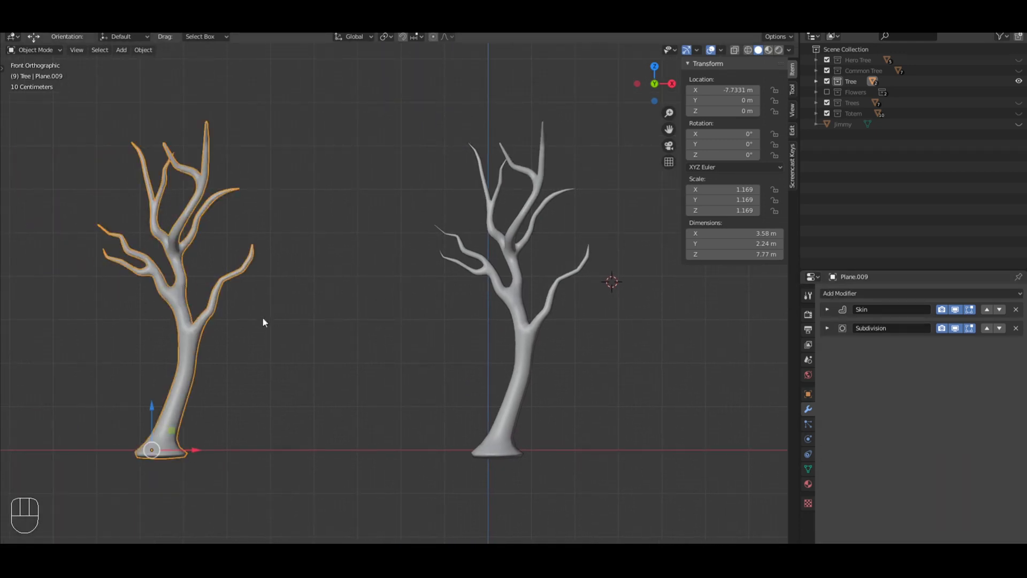
scroll(509, 326, down, 2)
key(a)
shift+middle_drag(506, 317, 448, 325)
click(182, 290)
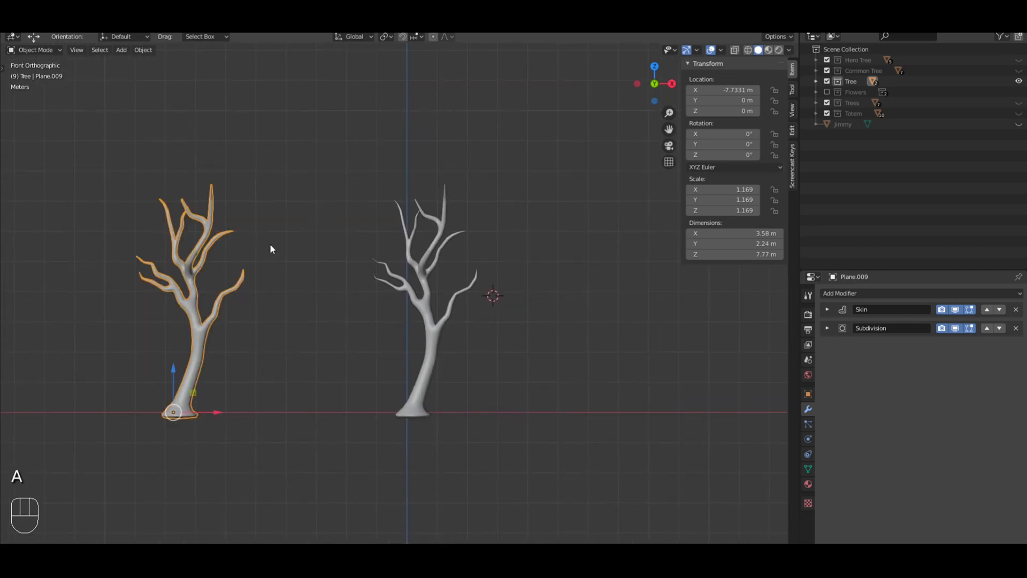
Expand the Tree collection and rename the duplicate tree as tree_backup
click(423, 265)
scroll(464, 309, up, 2)
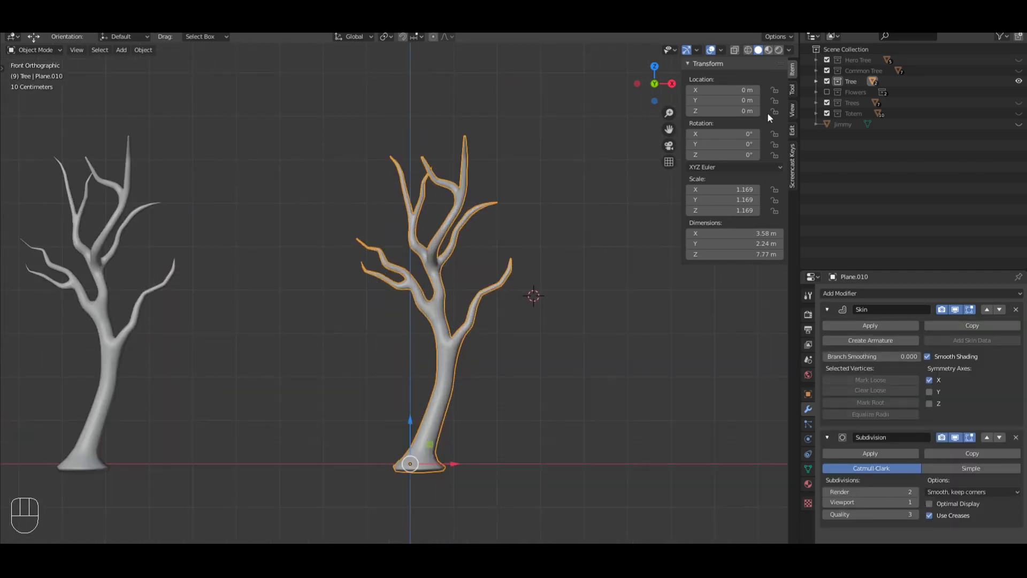
key(F15)
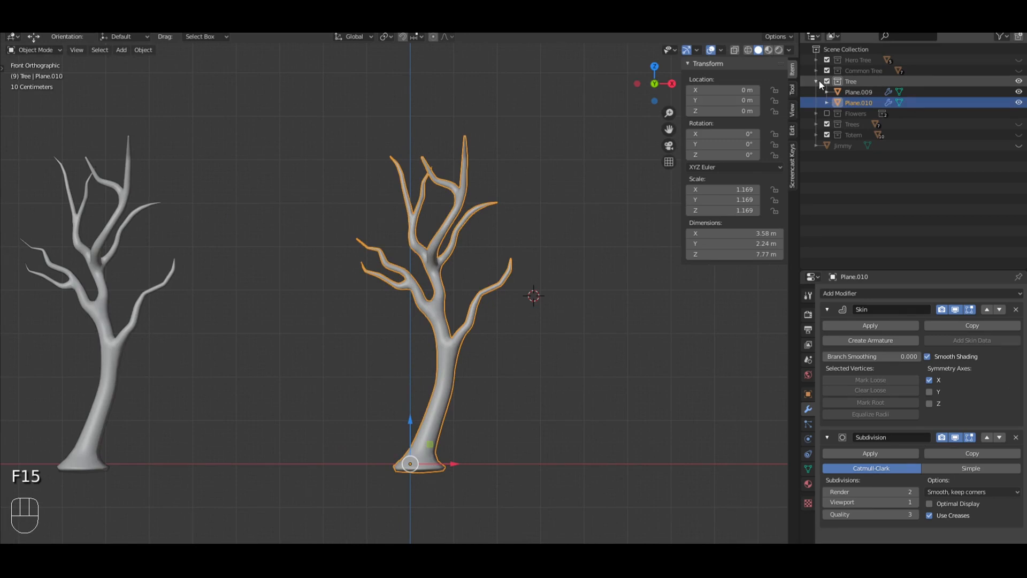
click(111, 286)
double_click(857, 92)
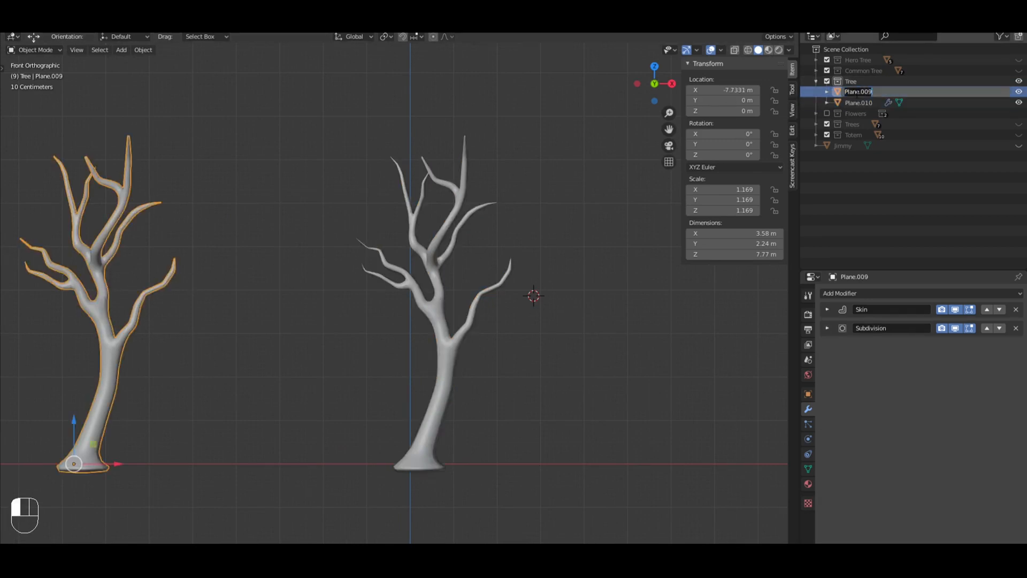
text(tree)
key(BackSpace)
key(BackSpace)
key(BackSpace)
key(BackSpace)
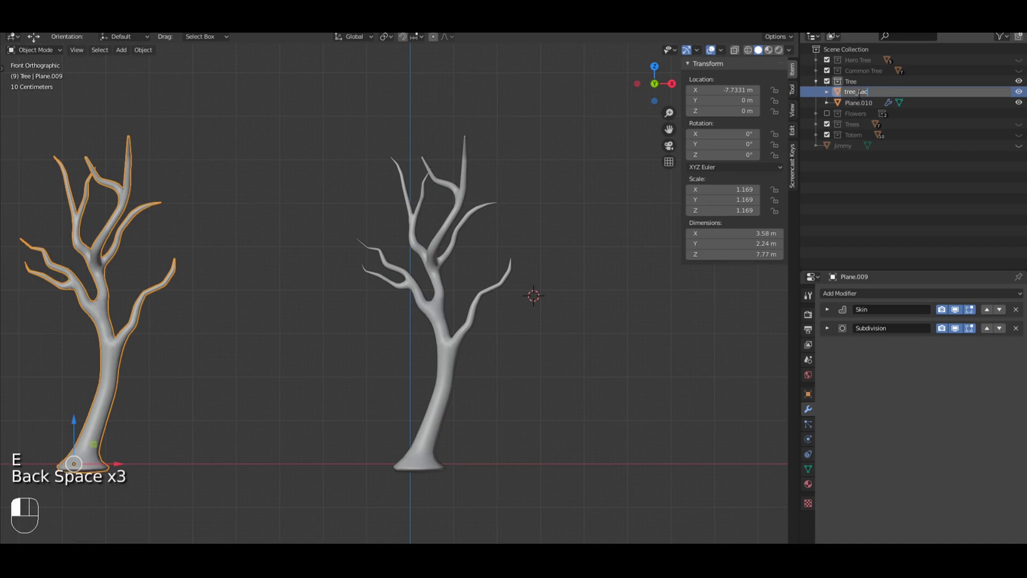
text(kup)
key(Return)
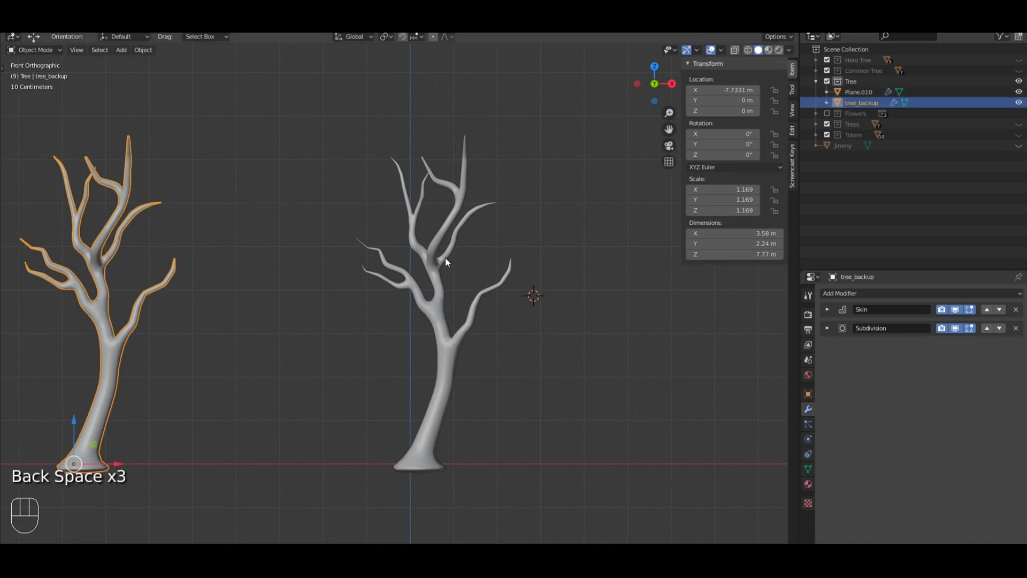
Rename the original tree object as sm_Tree and clear the selection
click(859, 92)
double_click(859, 92)
text(s)
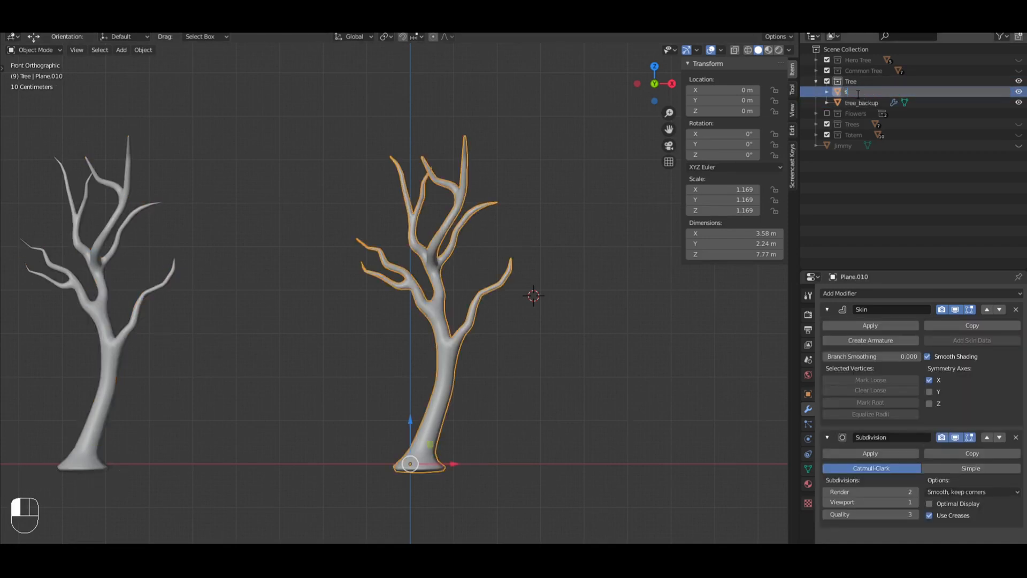
text(m_TreeMai)
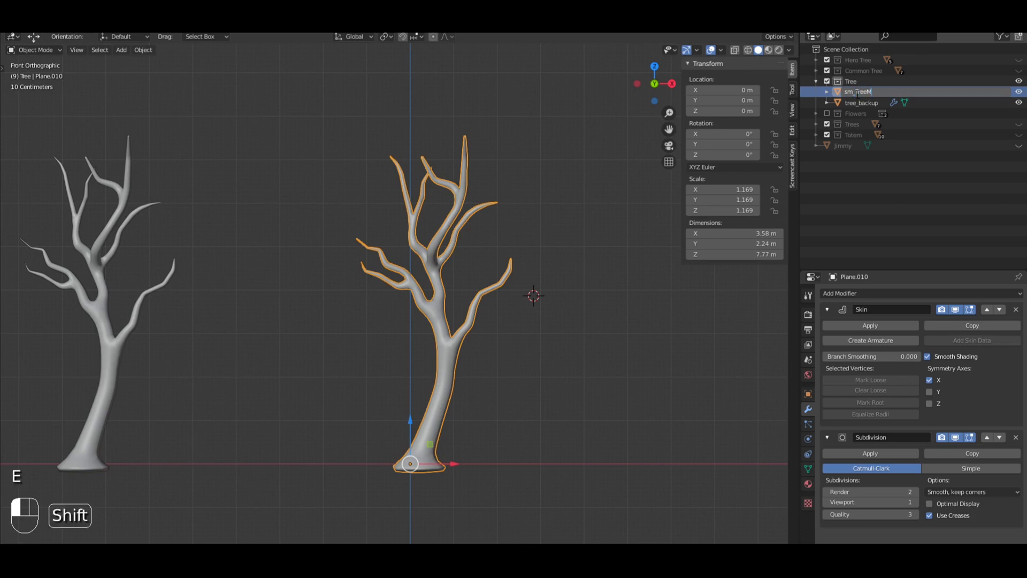
key(BackSpace)
key(BackSpace)
key(Return)
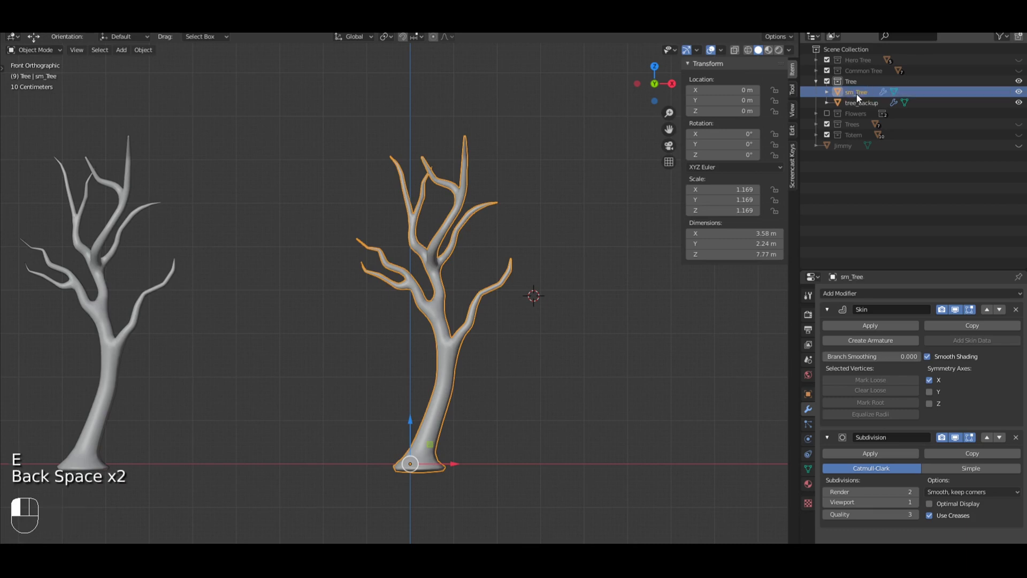
key(a)
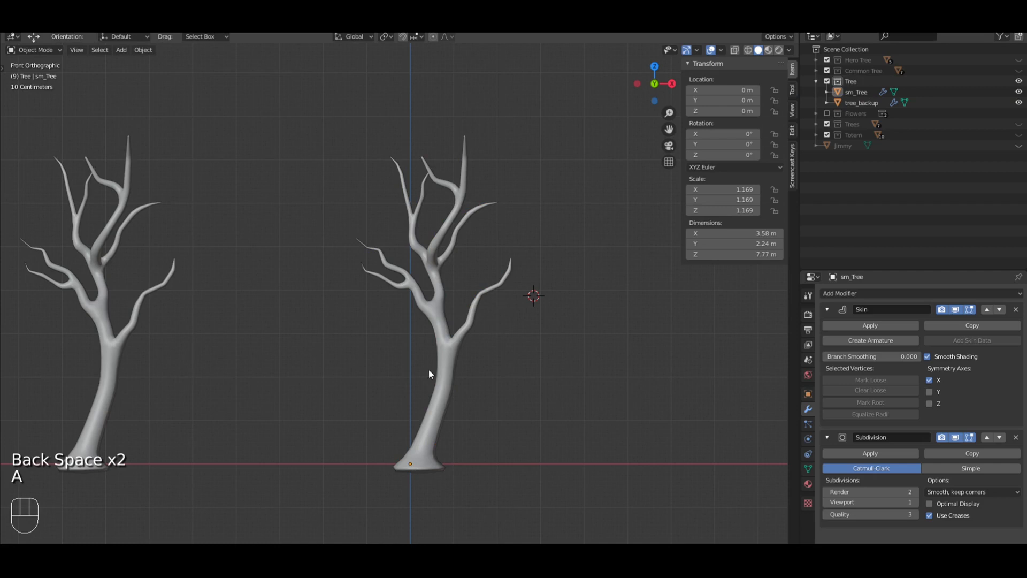
Apply the Skin and Subdivision modifiers on sm_Tree and save the project with that tree selected
shift+middle_drag(512, 351, 461, 319)
click(398, 309)
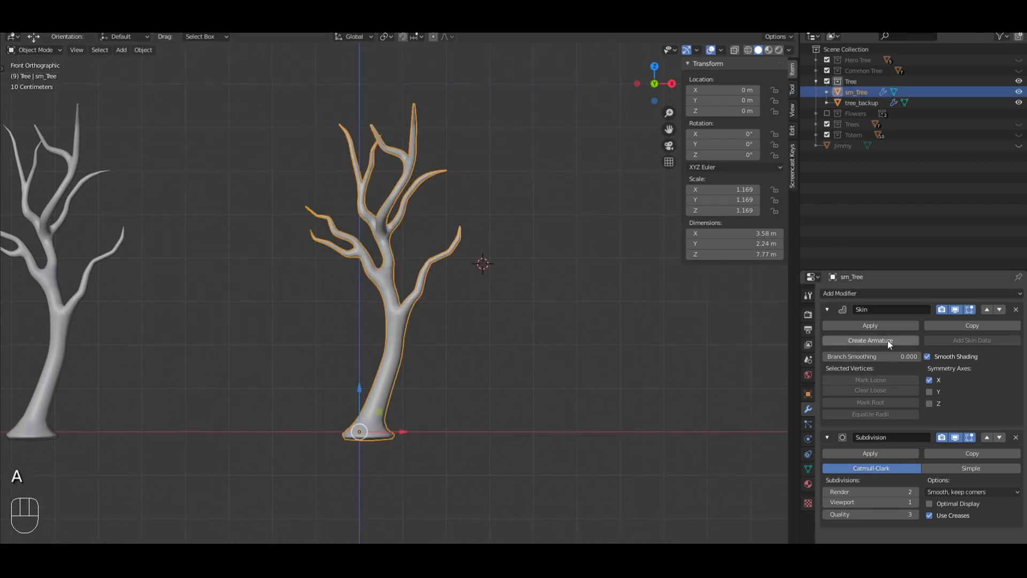
click(884, 323)
click(884, 323)
click(432, 307)
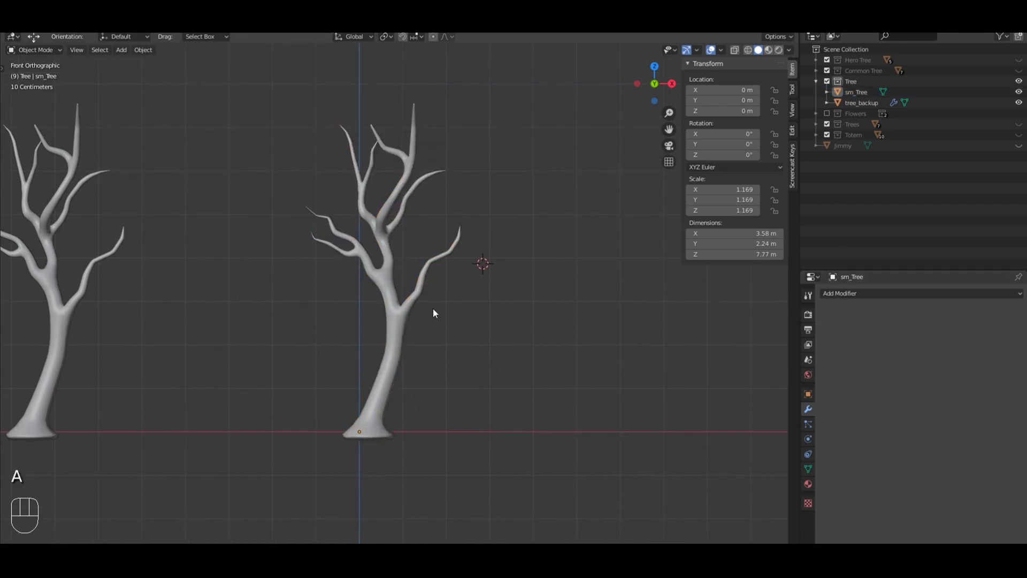
click(392, 322)
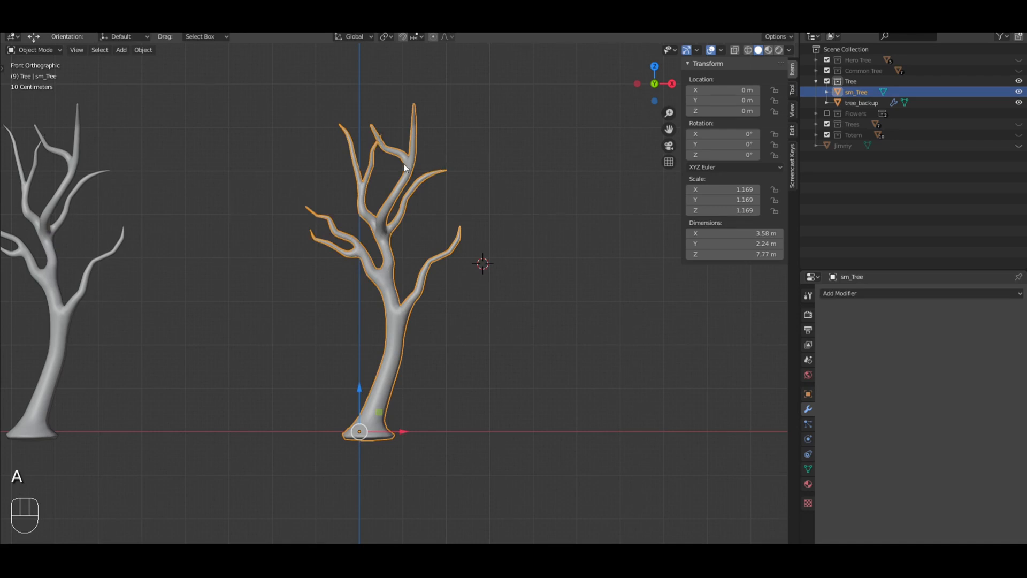
key(ctrl+s)
Start an FBX export and choose the exportedMeshes folder inside sourceFiles as its destination
click(24, 27)
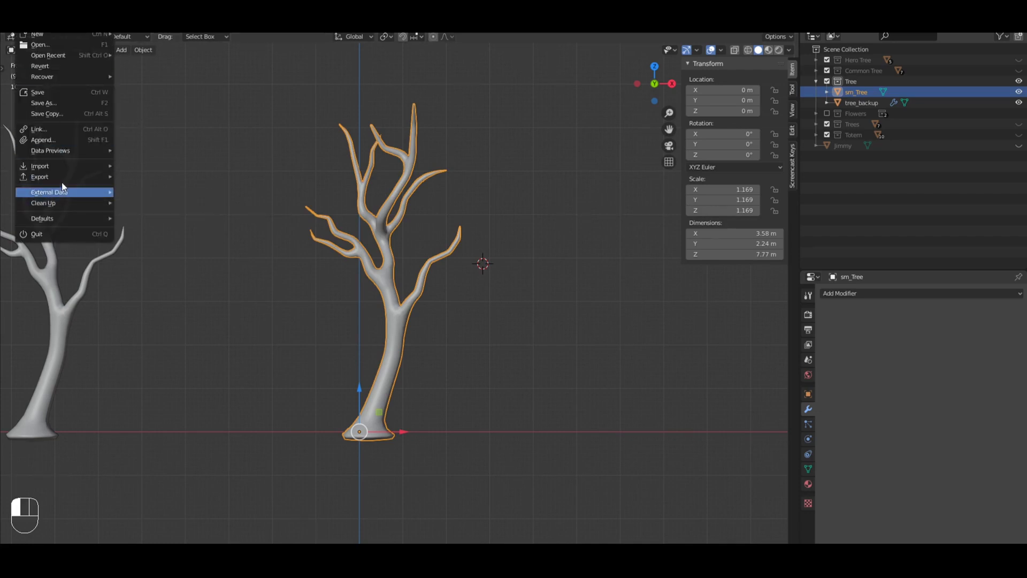
mouse_move(62, 179)
click(161, 242)
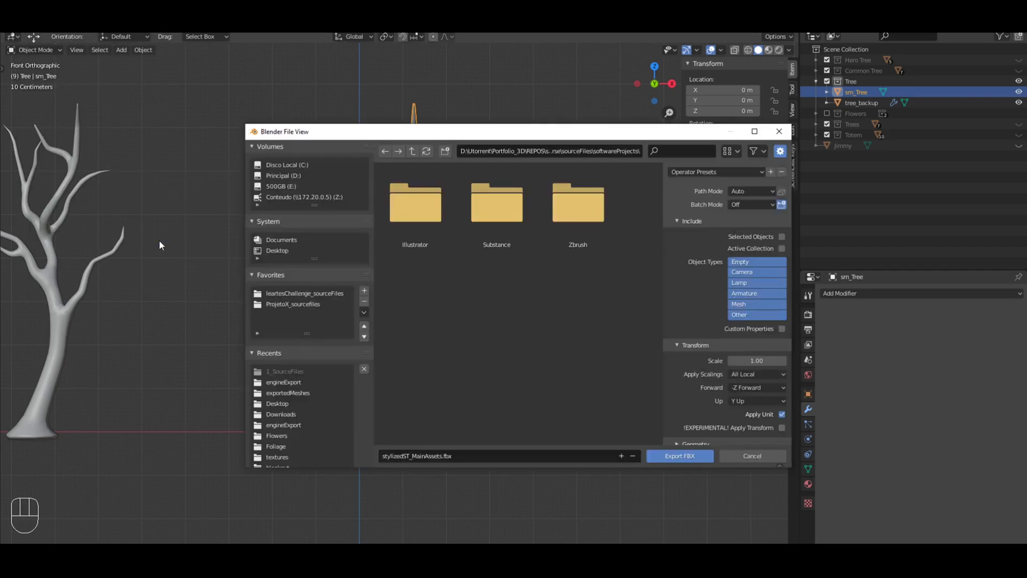
click(418, 152)
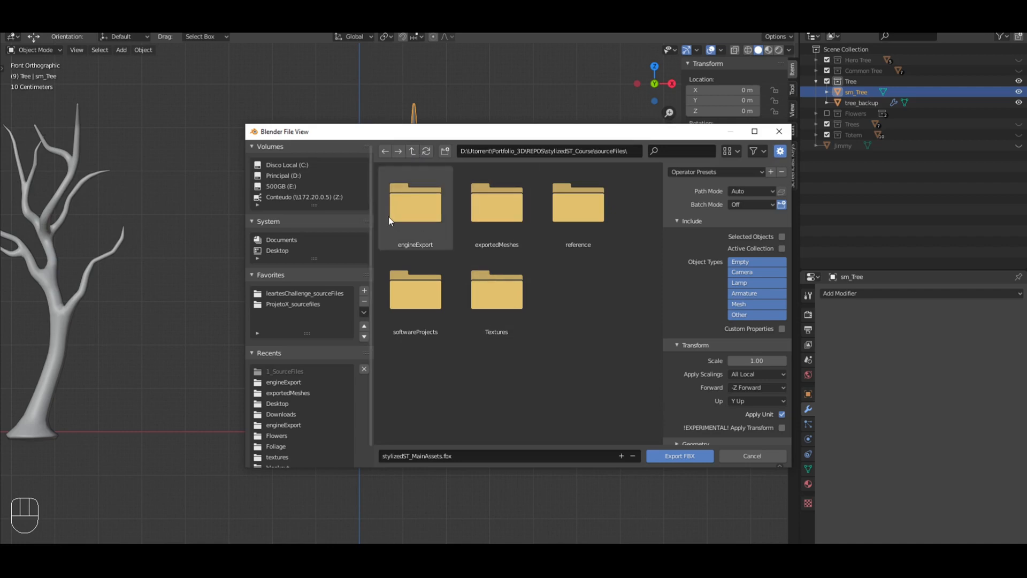
double_click(503, 234)
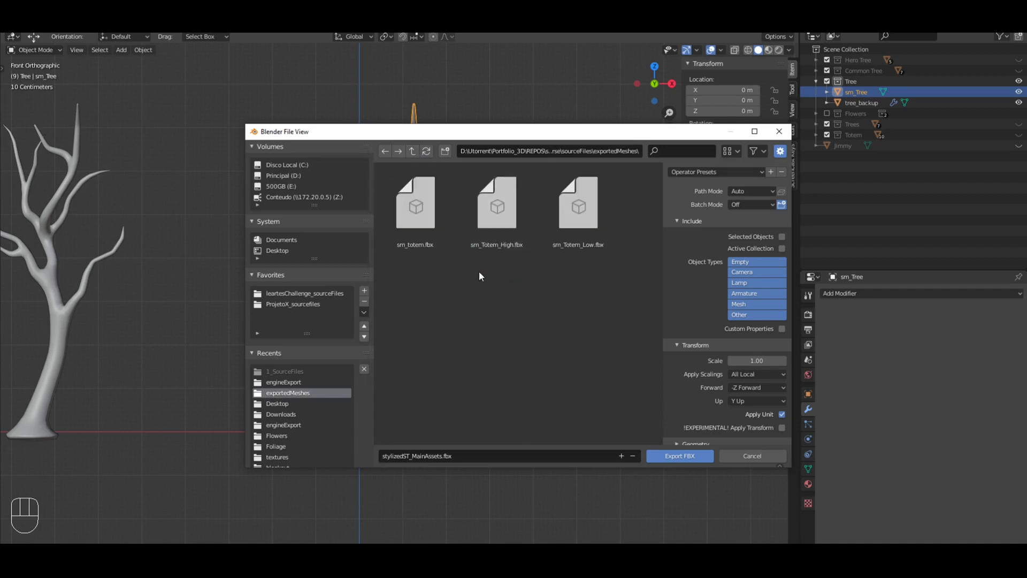
Name the FBX export file sm_Tree
click(465, 455)
text(s)
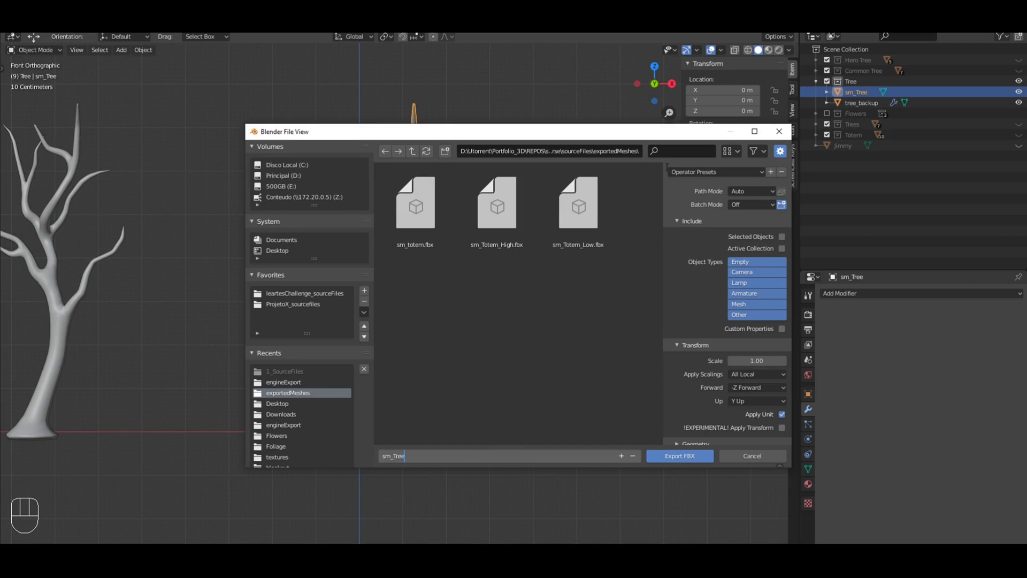
text(m_Tree)
key(Return)
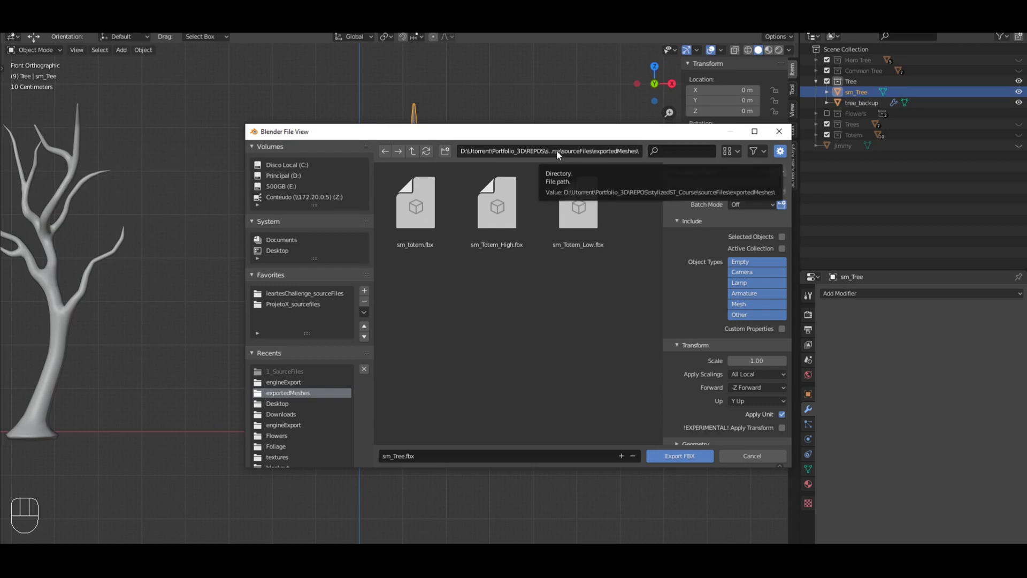
Limit the FBX export to selected objects and export the tree
click(780, 236)
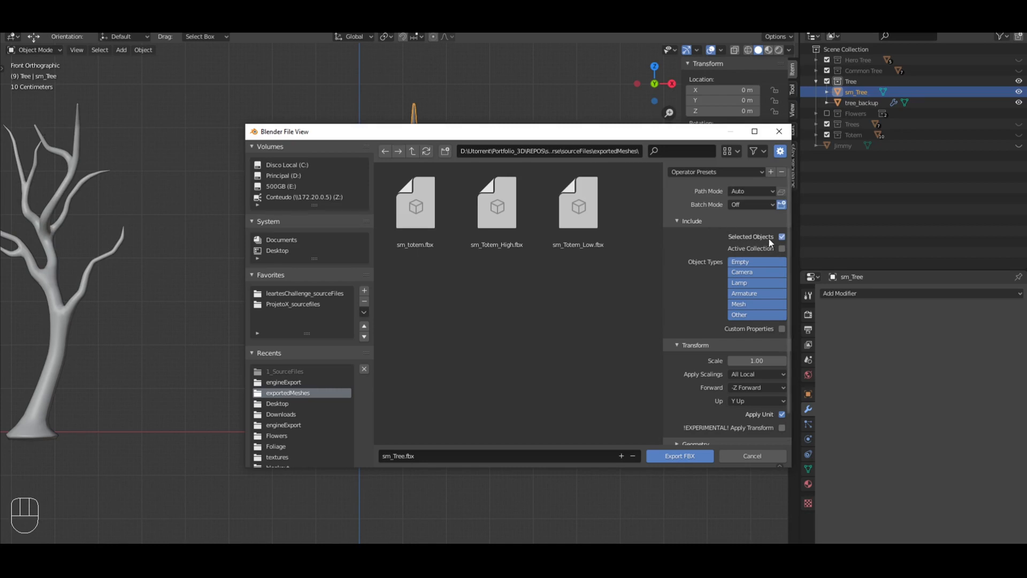
drag(479, 134, 408, 136)
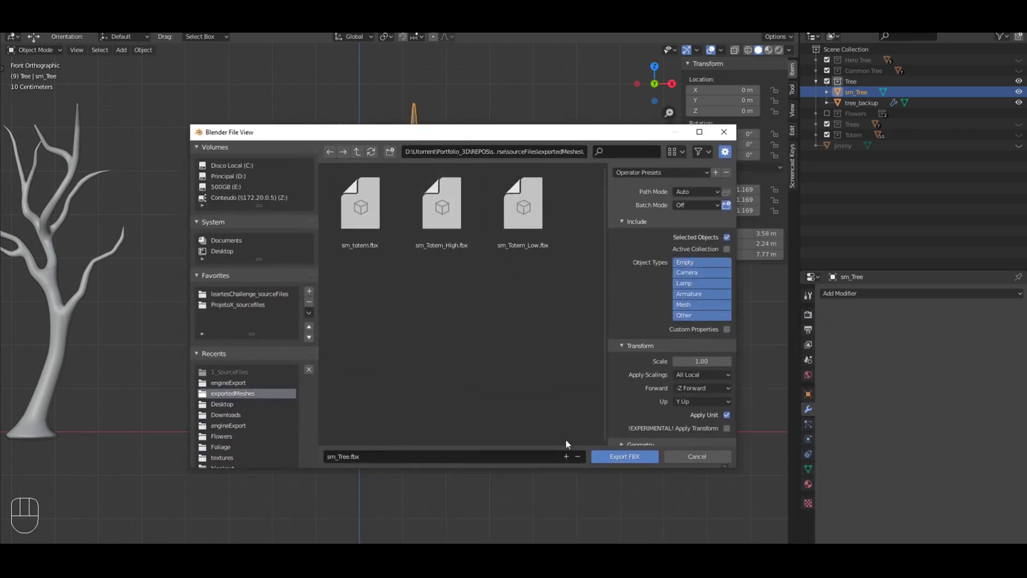
click(640, 460)
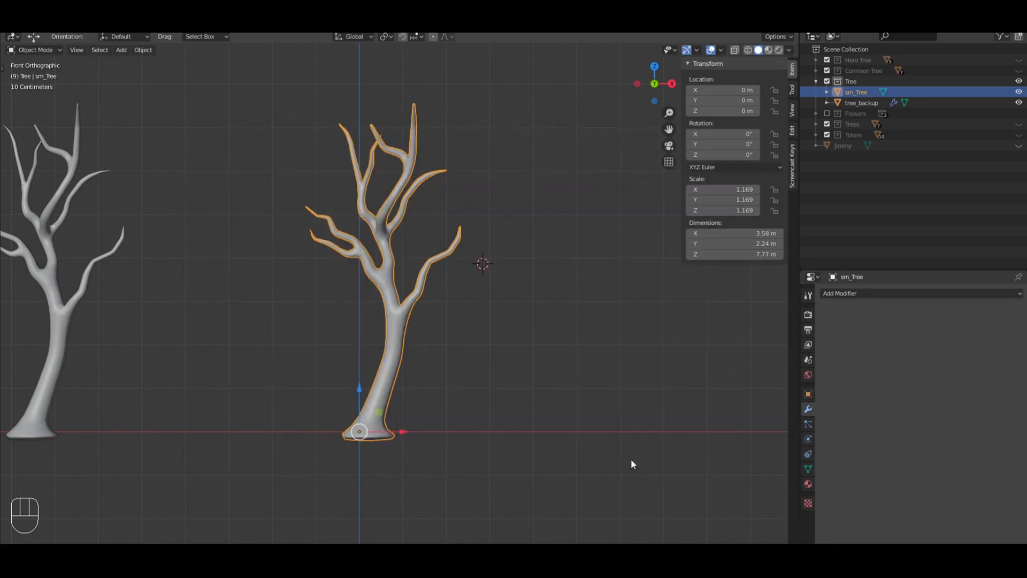